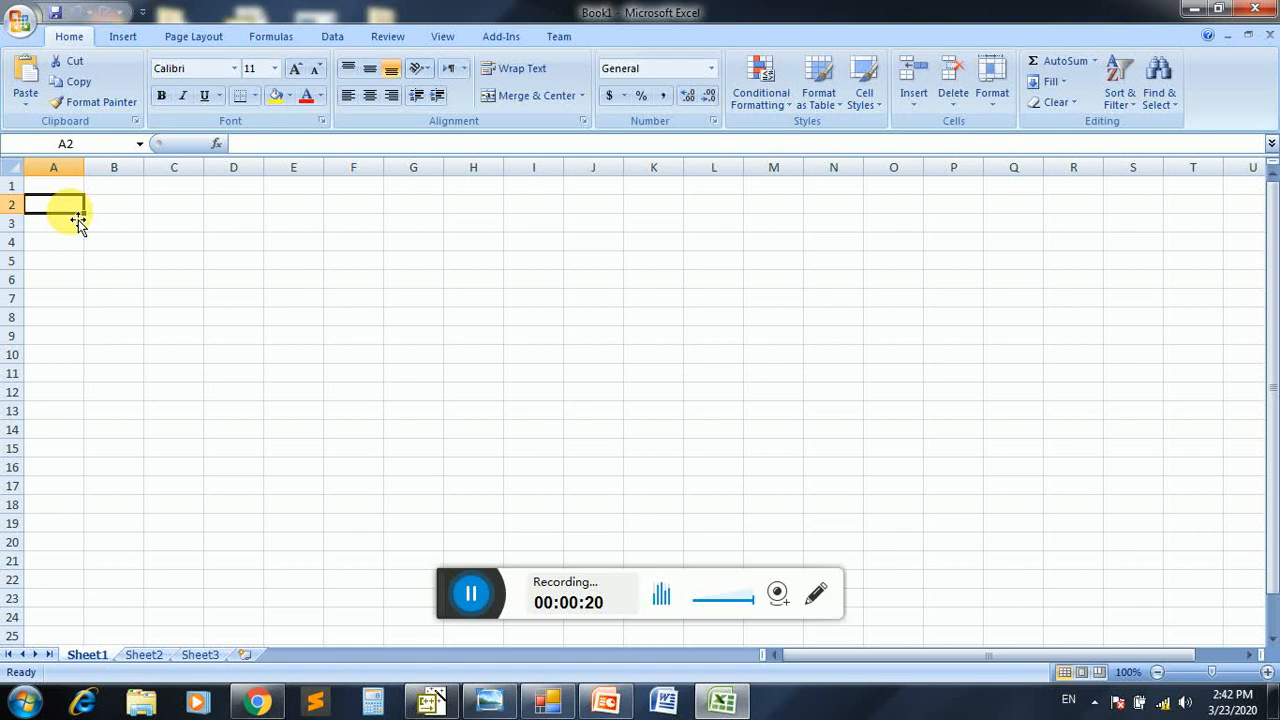
Enter the sheet title "SHAMA PUBLIC HIGH SCHOOL KHWAZA KHELA SWAT" in cell C1
{"action": "key", "text": "Up"}
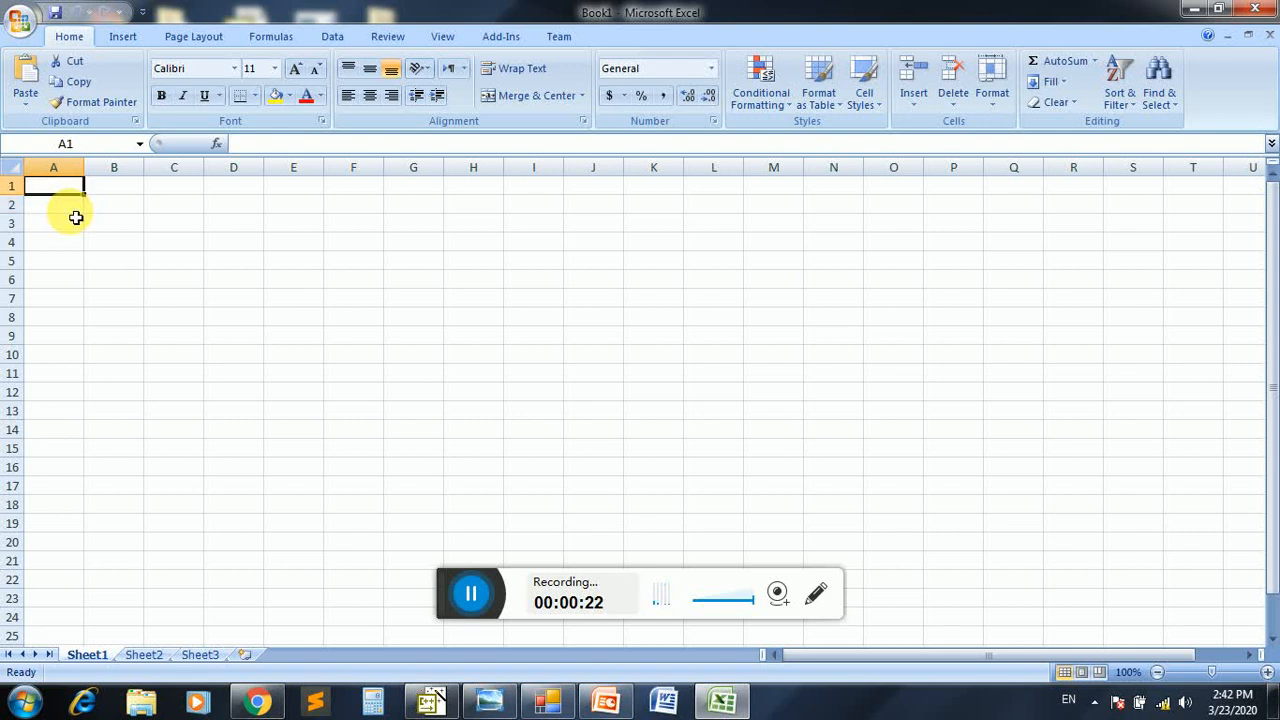
{"action": "key", "text": "Right"}
{"action": "key", "text": "Right"}
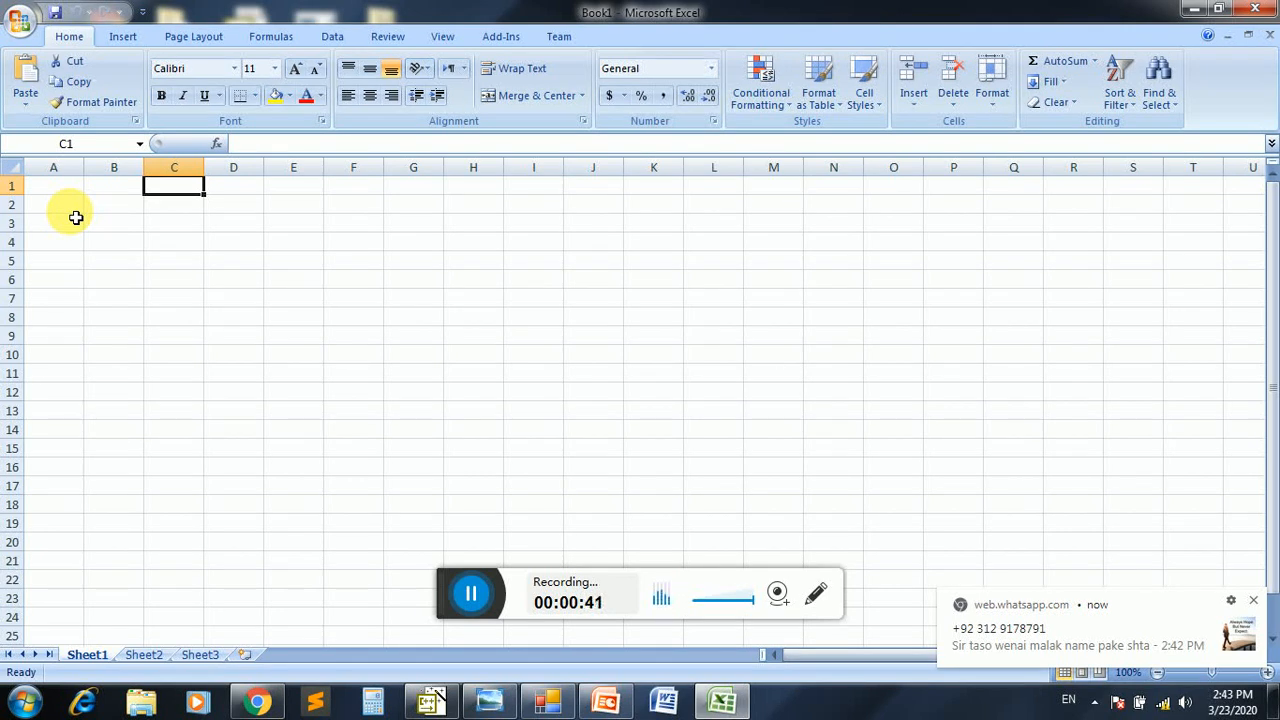
{"action": "type", "text": "SHAMA"}
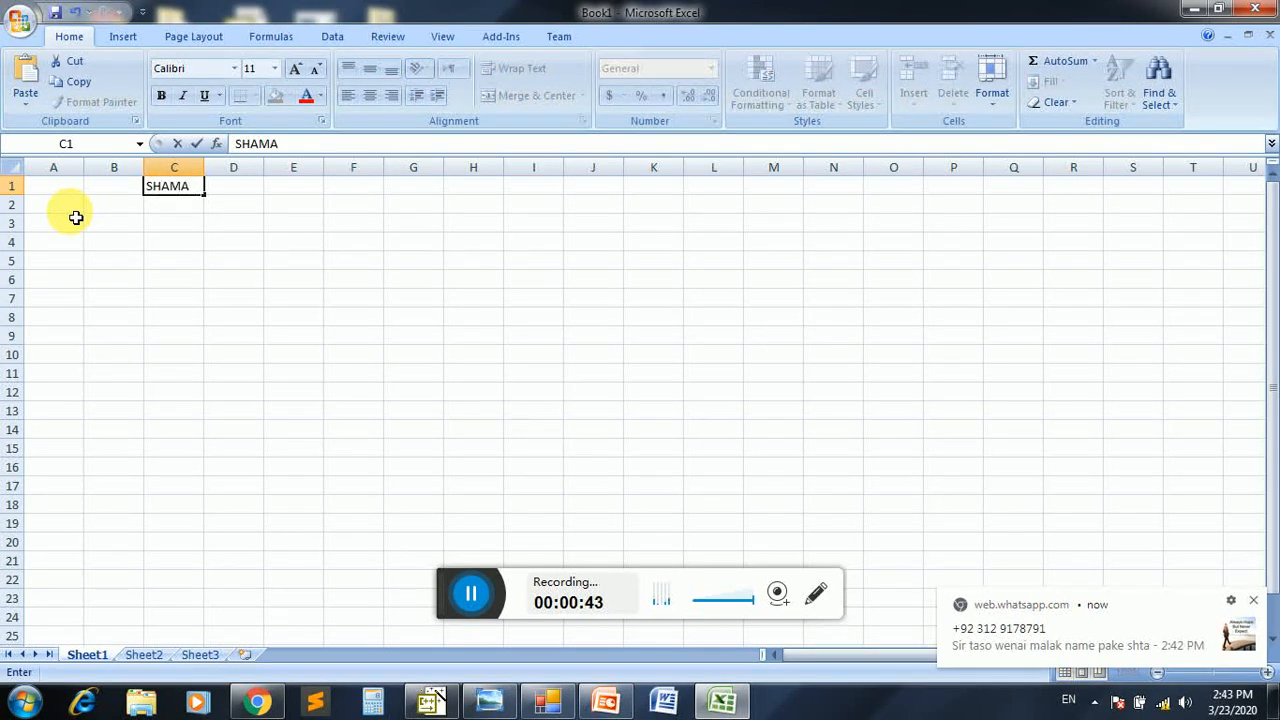
{"action": "type", "text": " PUBLIC"}
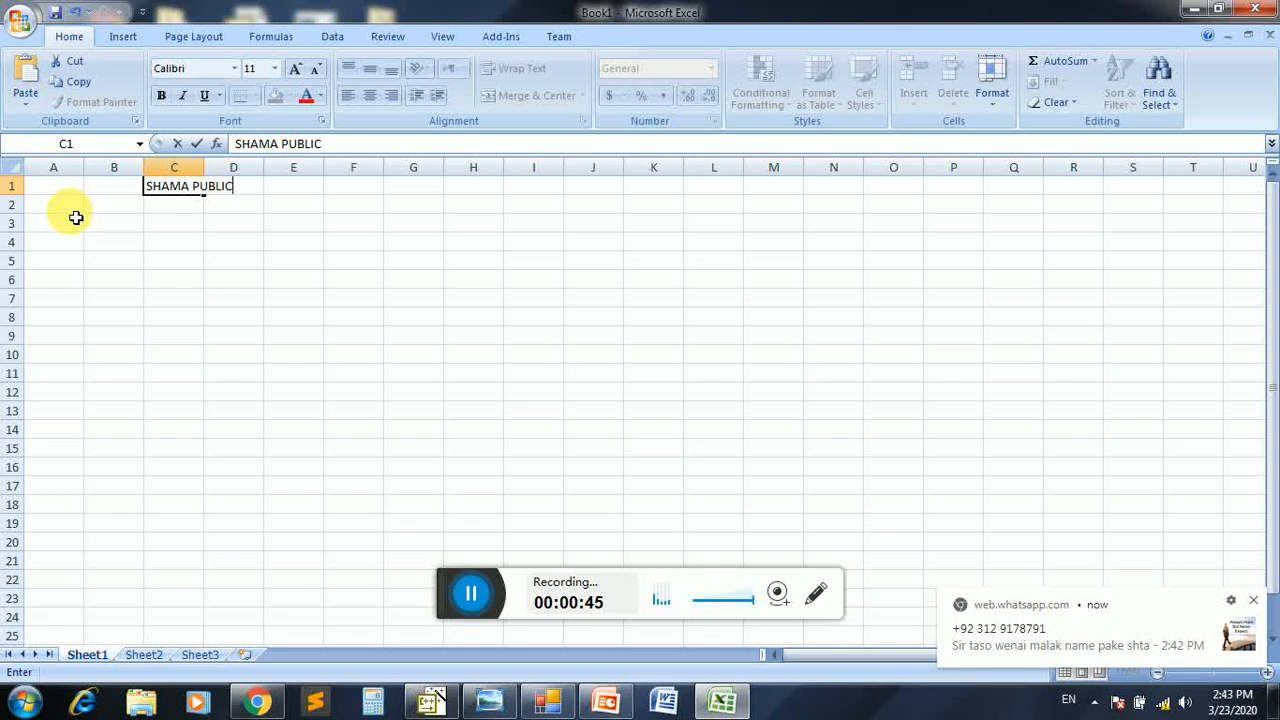
{"action": "type", "text": " HIGH SCHOOL"}
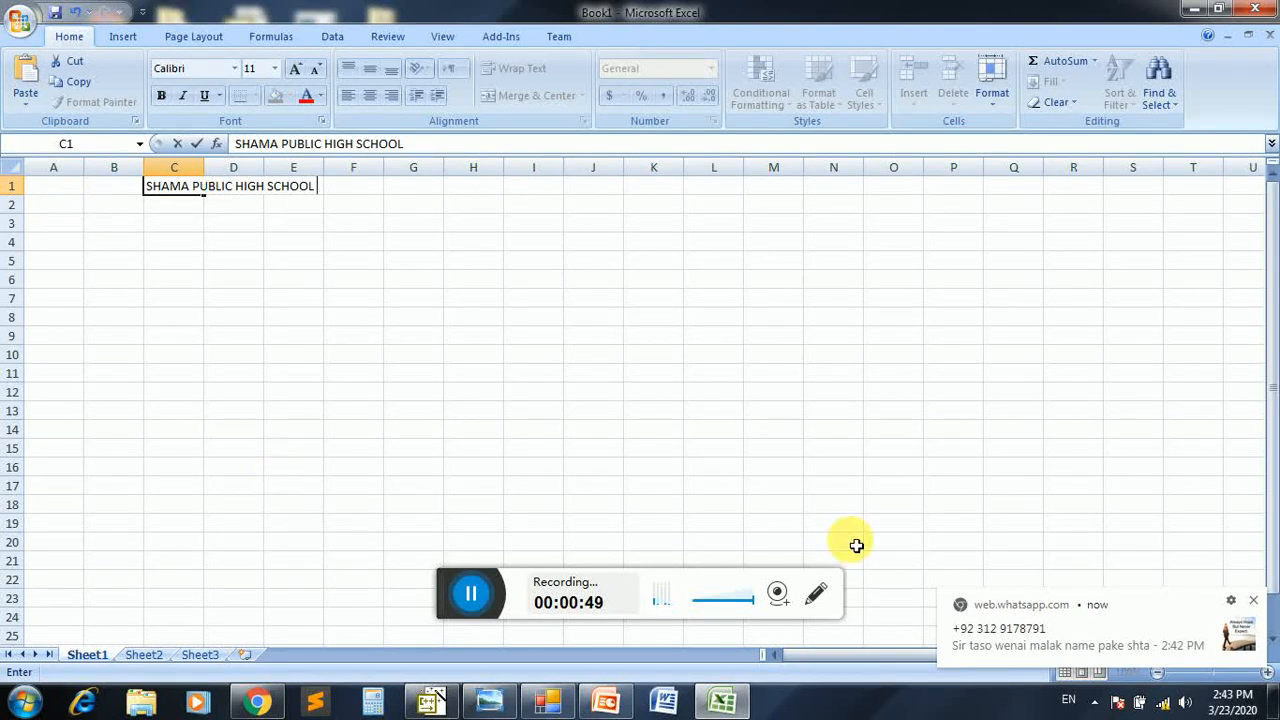
{"action": "left_click", "coordinate": [1254, 601]}
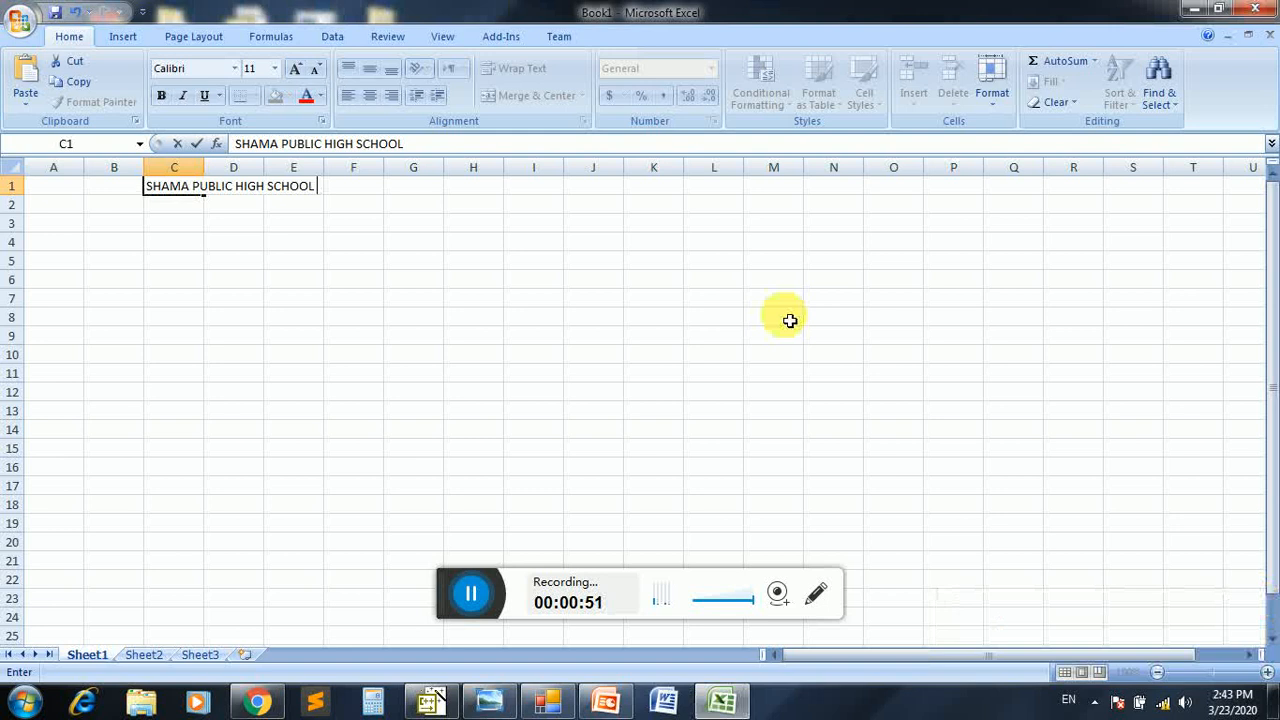
{"action": "type", "text": "KHWAZA KHEA"}
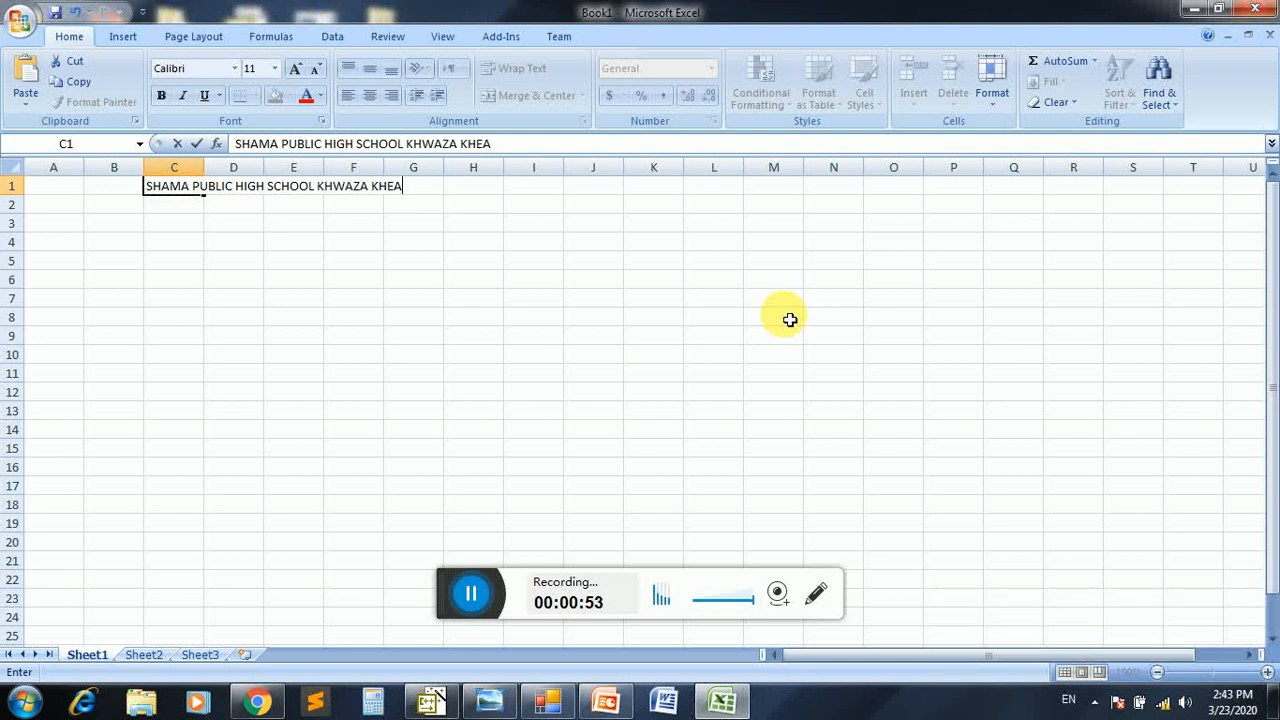
{"action": "key", "text": "BackSpace"}
{"action": "key", "text": "BackSpace"}
{"action": "type", "text": "ELA SWAT"}
{"action": "key", "text": "Return"}
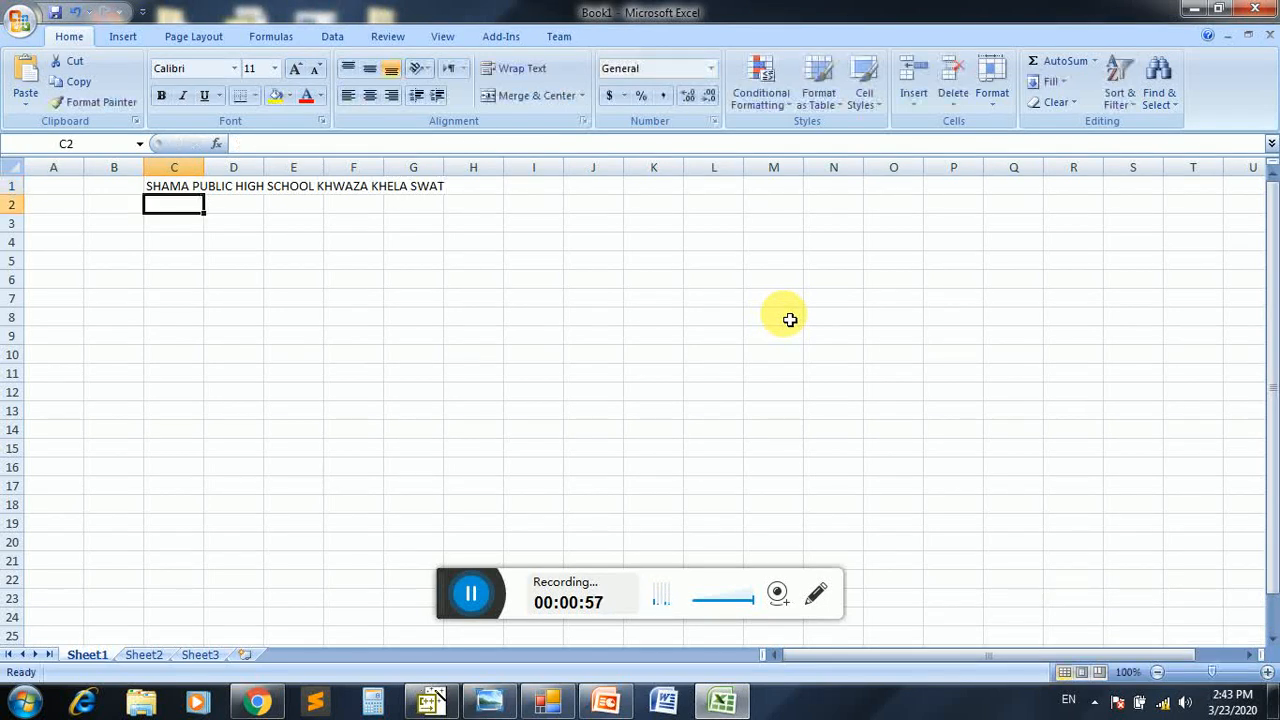
Enter the column headers "Name" in A3 and "basic Pay" in B3
{"action": "key", "text": "Left"}
{"action": "key", "text": "Left"}
{"action": "key", "text": "Down"}
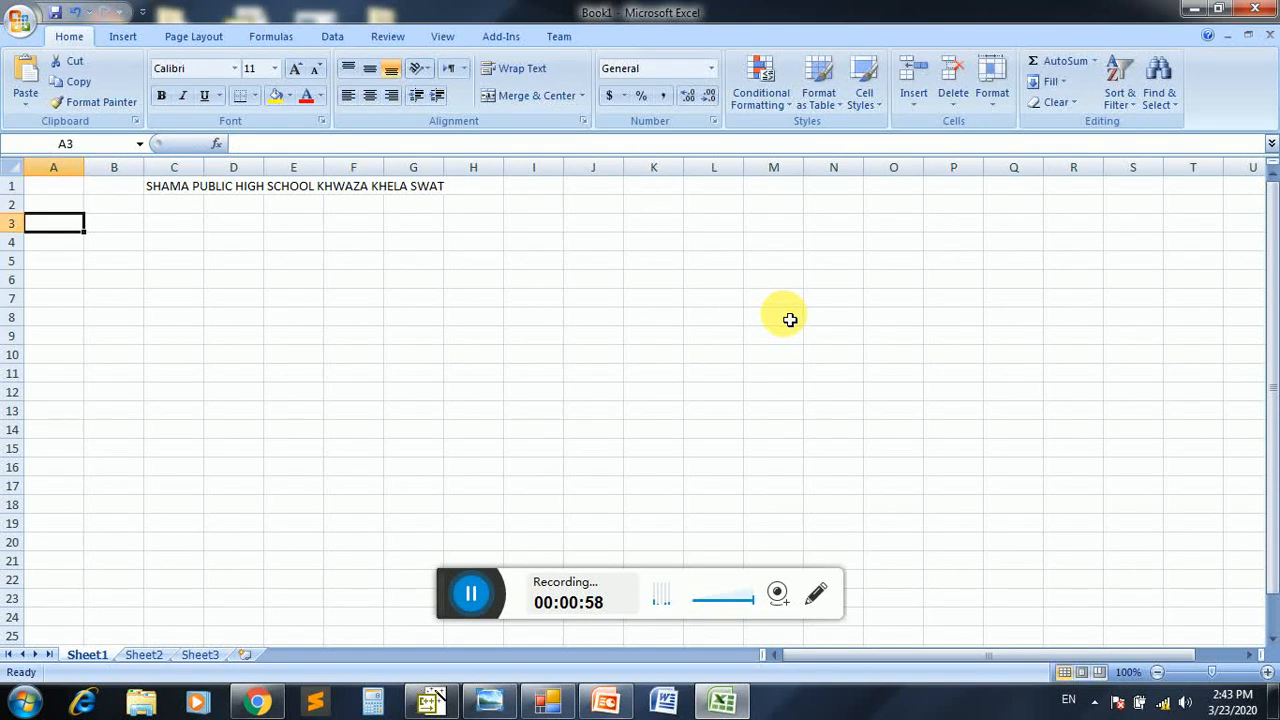
{"action": "type", "text": "Name"}
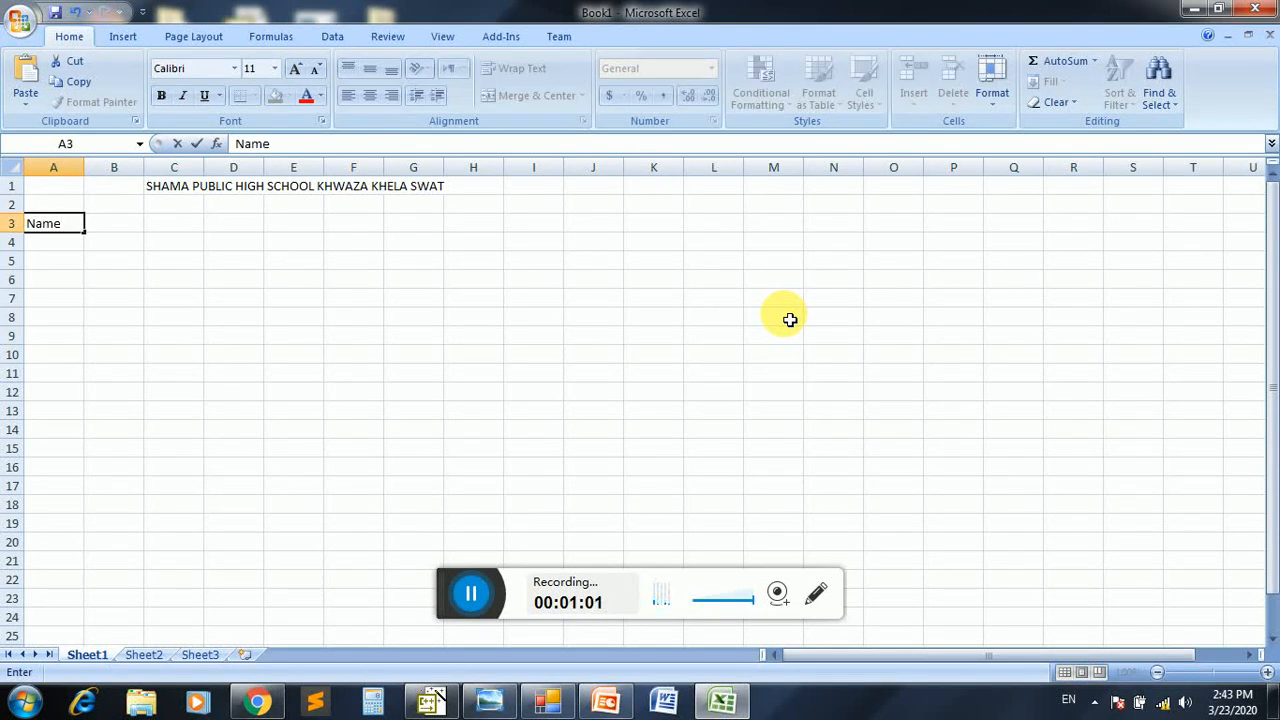
{"action": "key", "text": "Tab"}
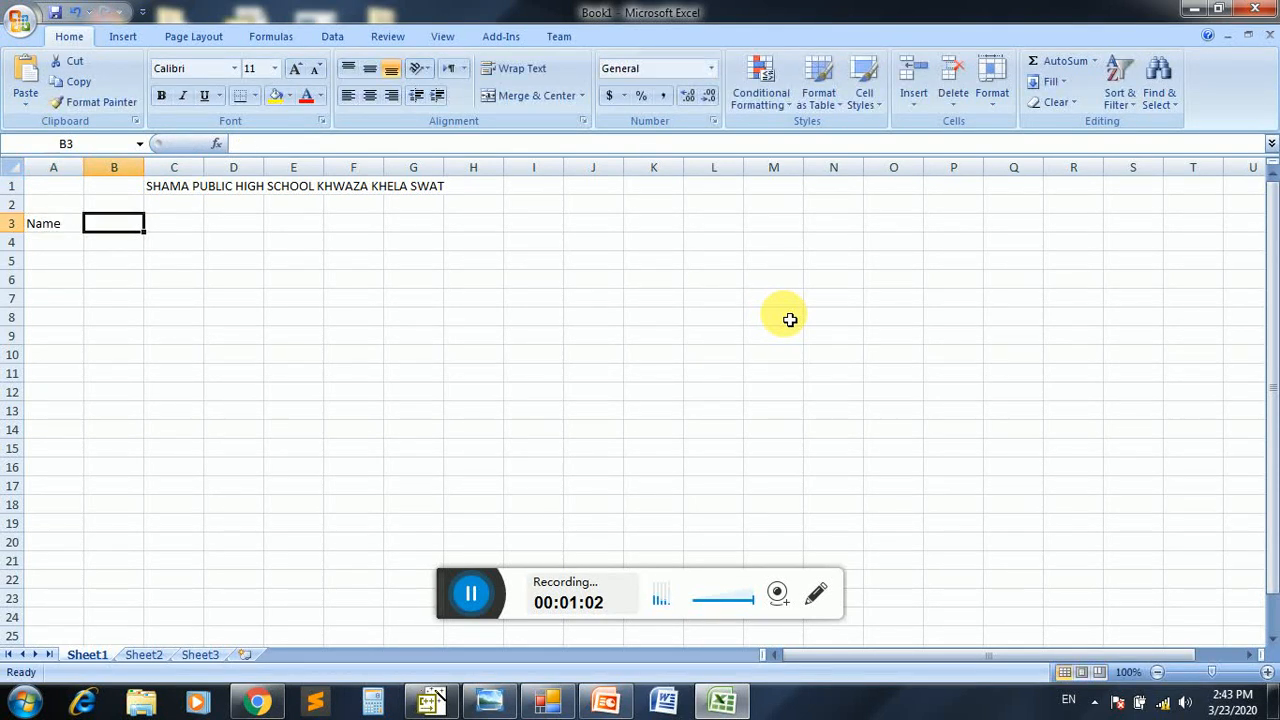
{"action": "type", "text": "basic Pay"}
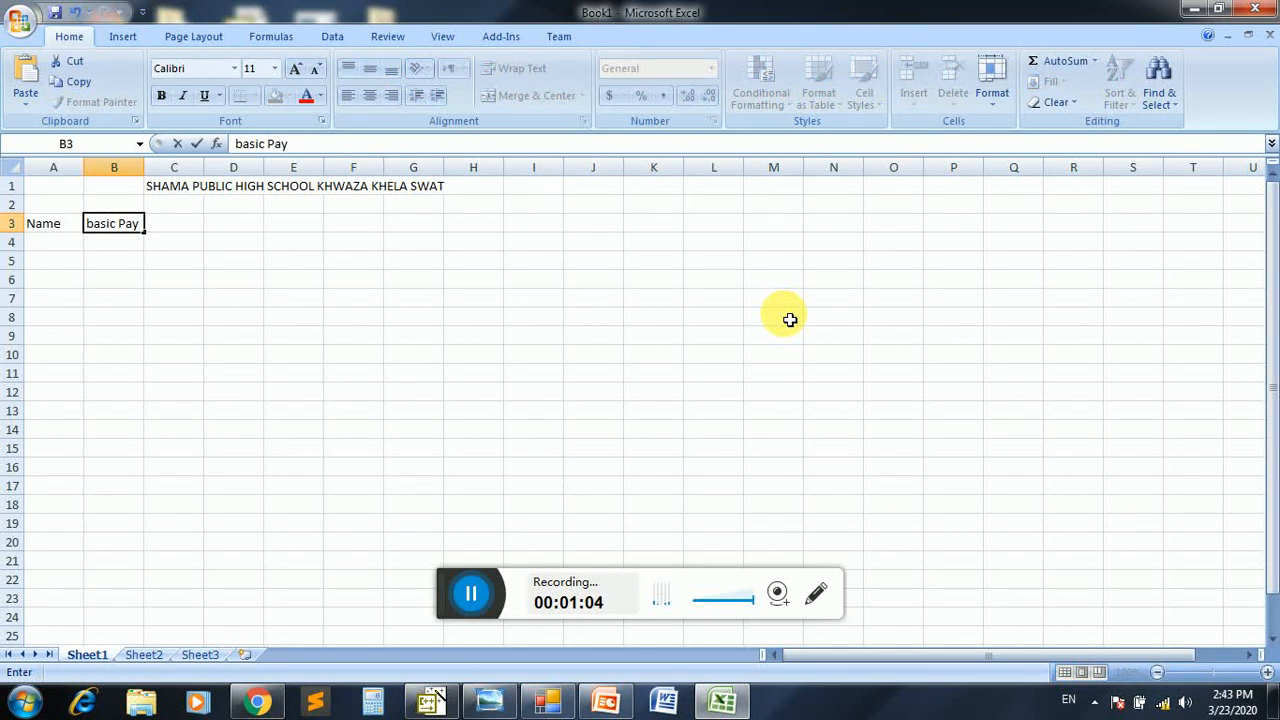
{"action": "key", "text": "Tab"}
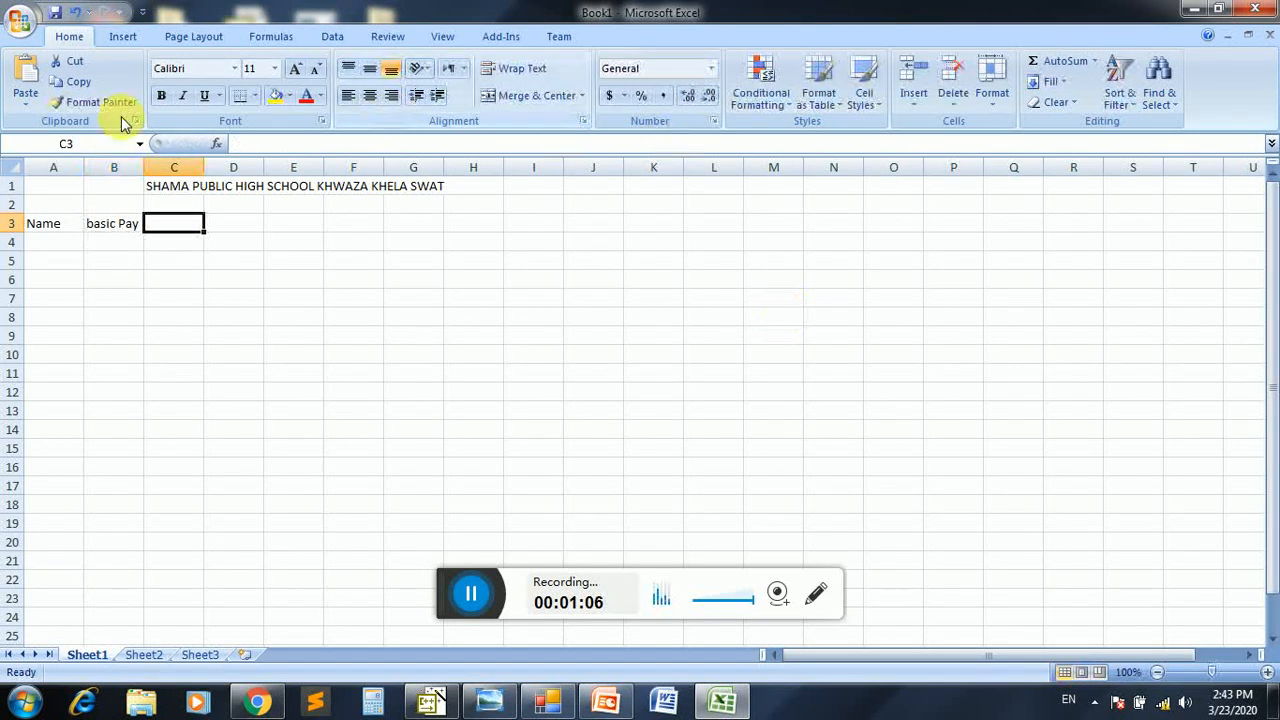
Widen columns A, B and C and enter the header "Allownce" in C3
{"action": "left_click_drag", "start_coordinate": [84, 168], "coordinate": [229, 180]}
{"action": "left_click", "coordinate": [195, 228]}
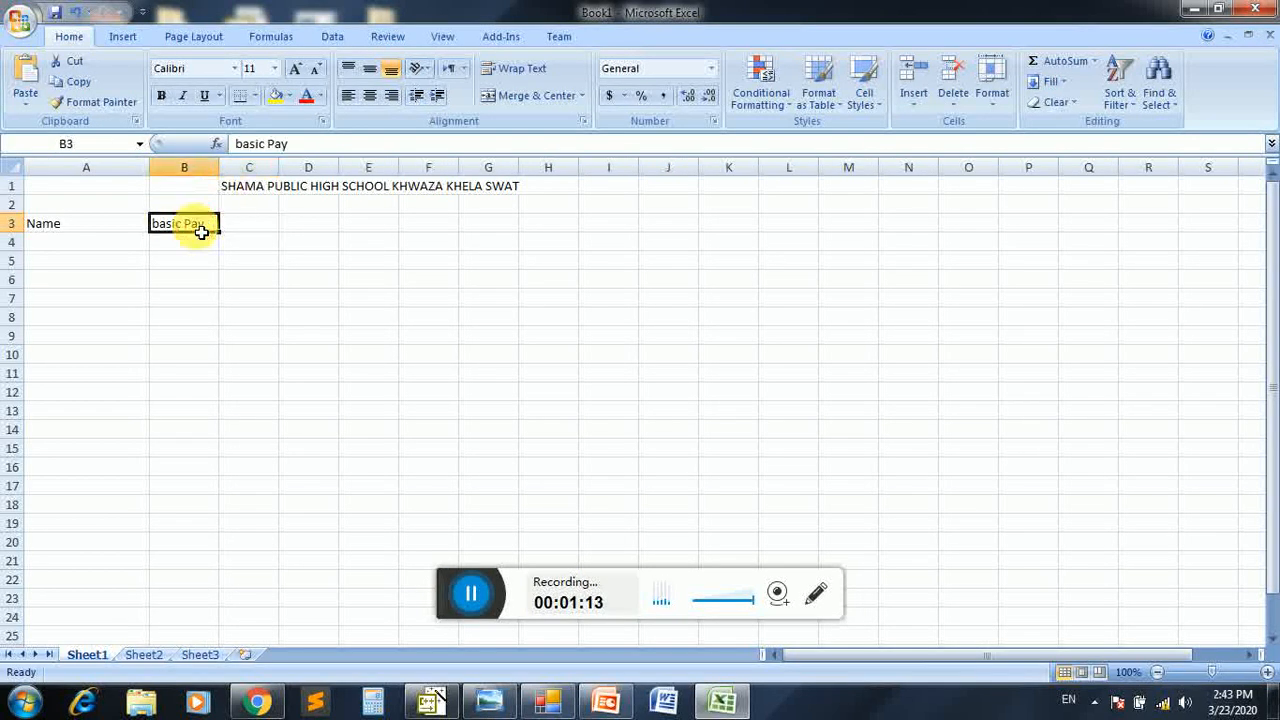
{"action": "left_click", "coordinate": [255, 223]}
{"action": "left_click_drag", "start_coordinate": [280, 168], "coordinate": [299, 180]}
{"action": "type", "text": "Allownce"}
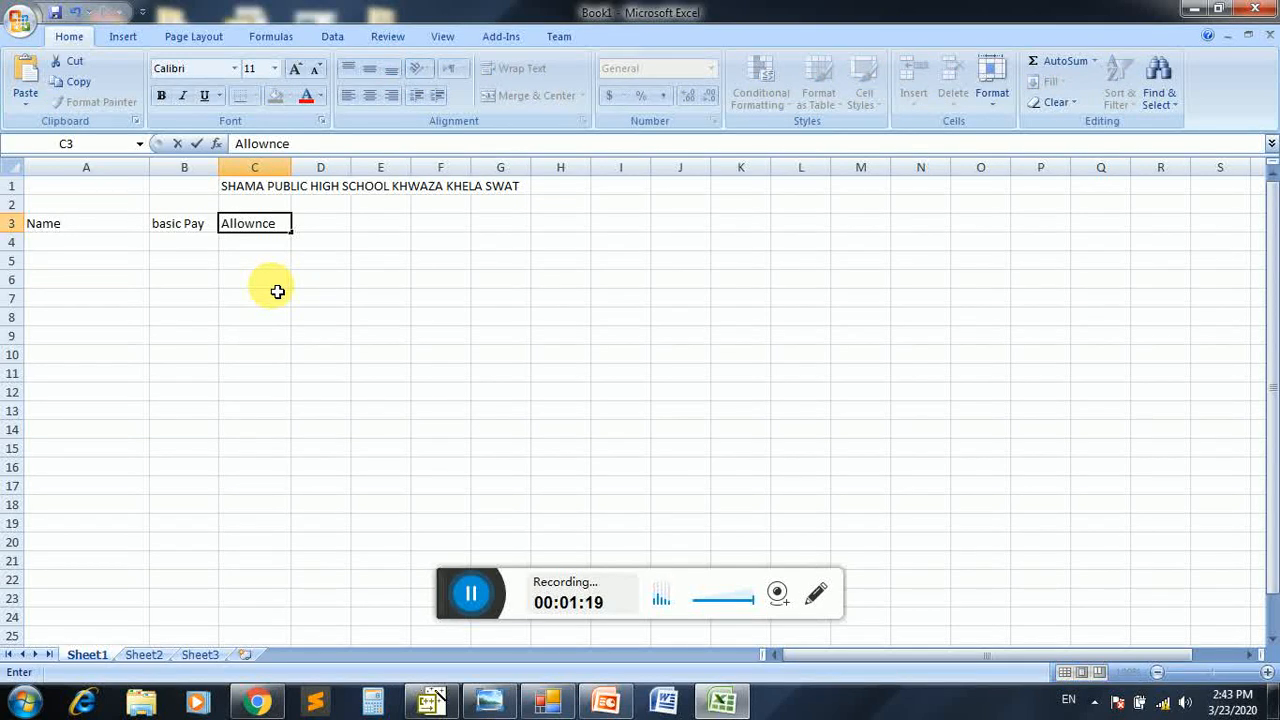
{"action": "key", "text": "Tab"}
{"action": "key", "text": "Left"}
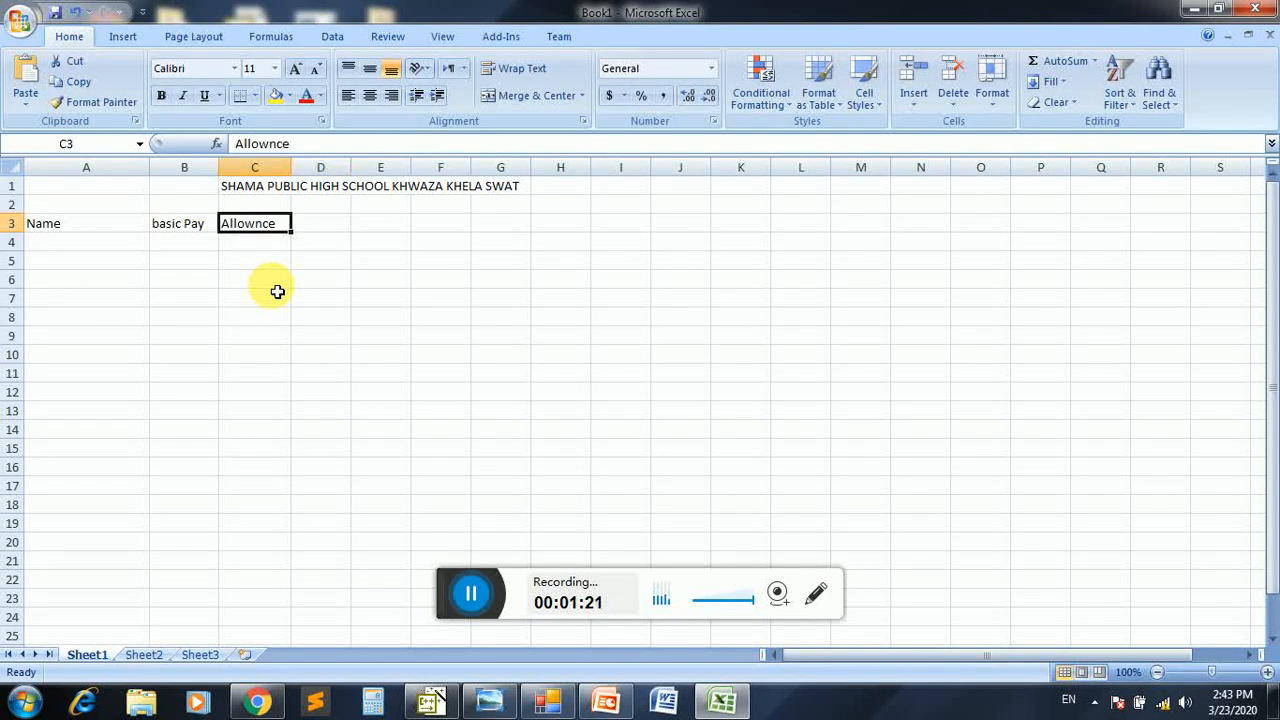
{"action": "key", "text": "Right"}
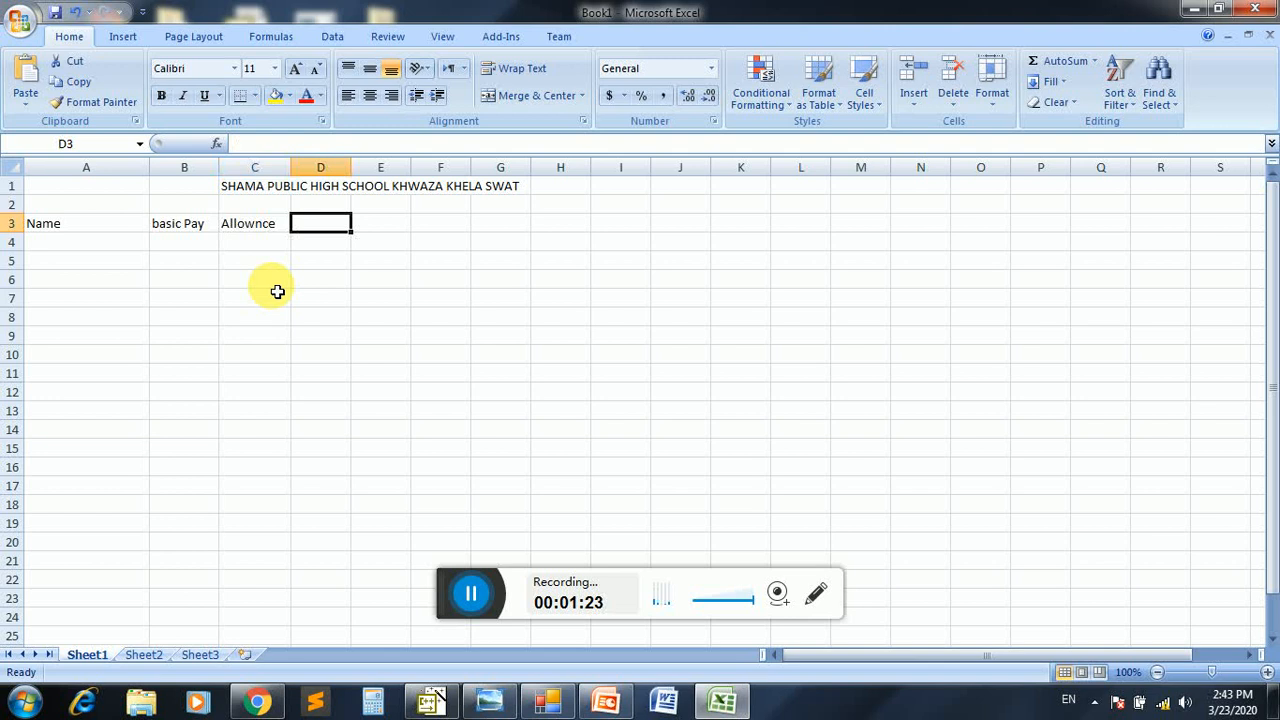
{"action": "key", "text": "Left"}
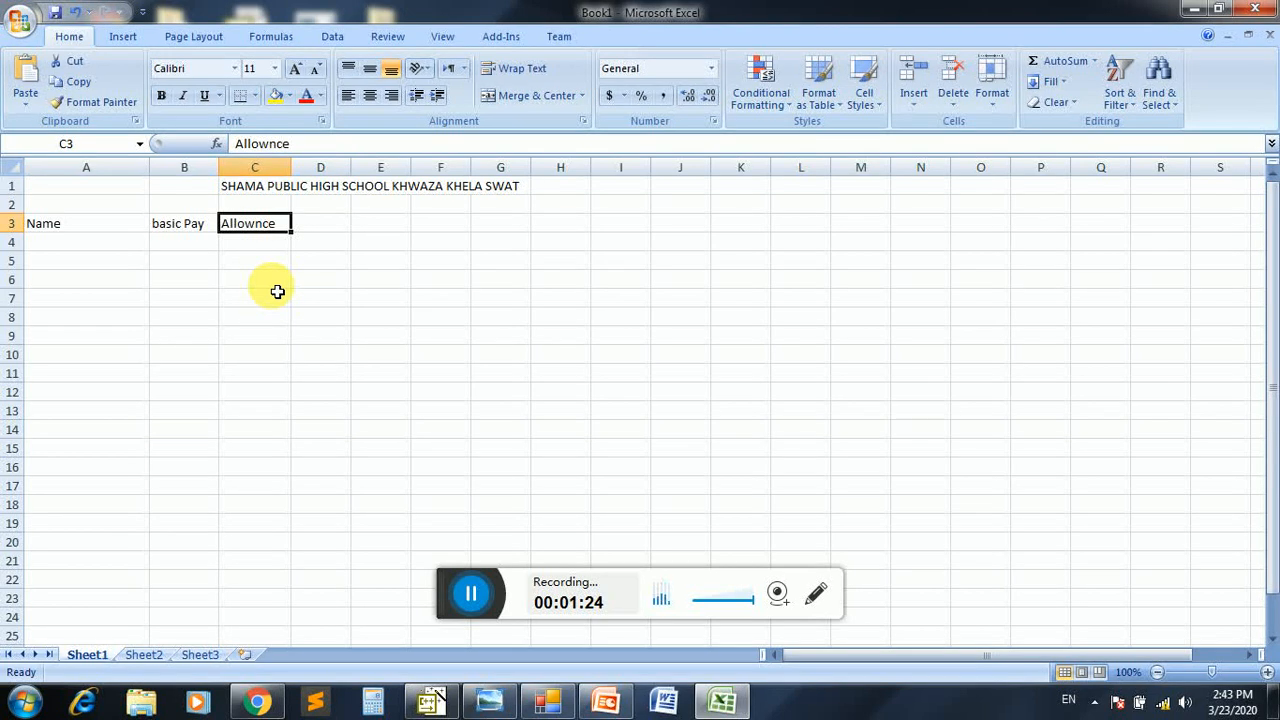
{"action": "key", "text": "Right"}
{"action": "key", "text": "Left"}
{"action": "key", "text": "Left"}
{"action": "key", "text": "Right"}
{"action": "key", "text": "Right"}
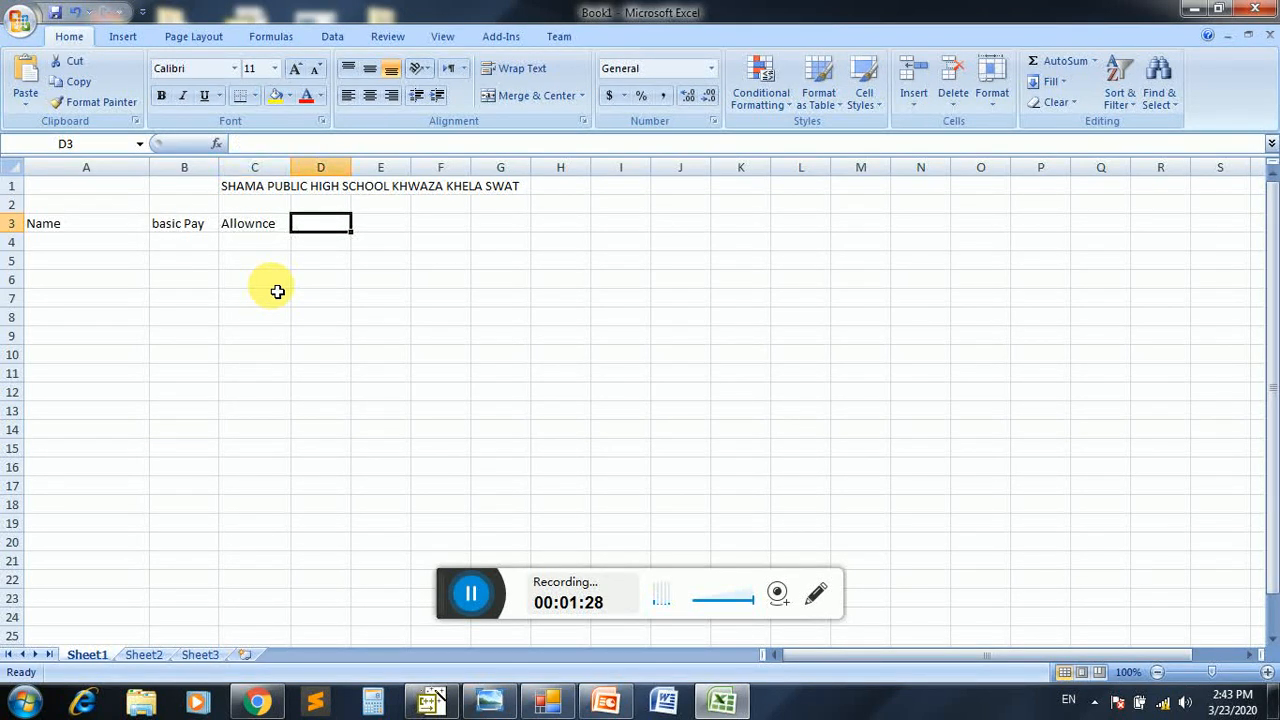
Enter the header "Grand Pay" in D3 and widen column D to fit it
{"action": "type", "text": "Grand Pay"}
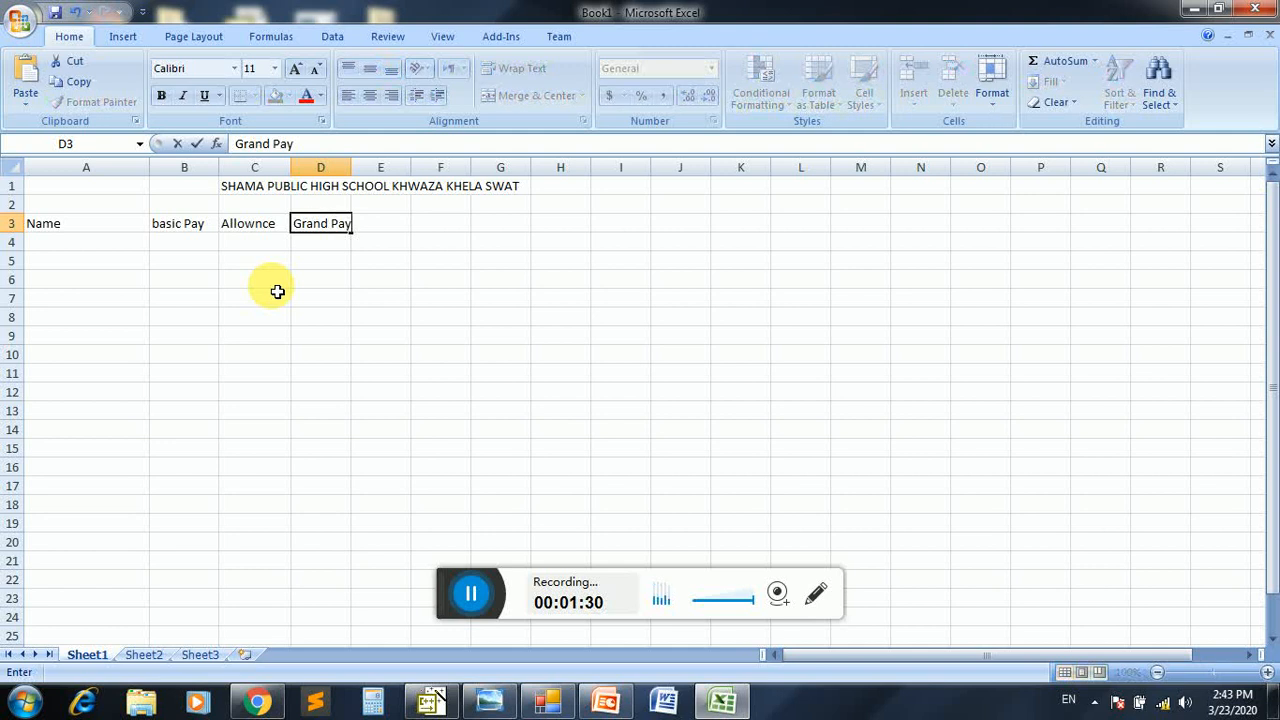
{"action": "key", "text": "Return"}
{"action": "key", "text": "Left"}
{"action": "key", "text": "Left"}
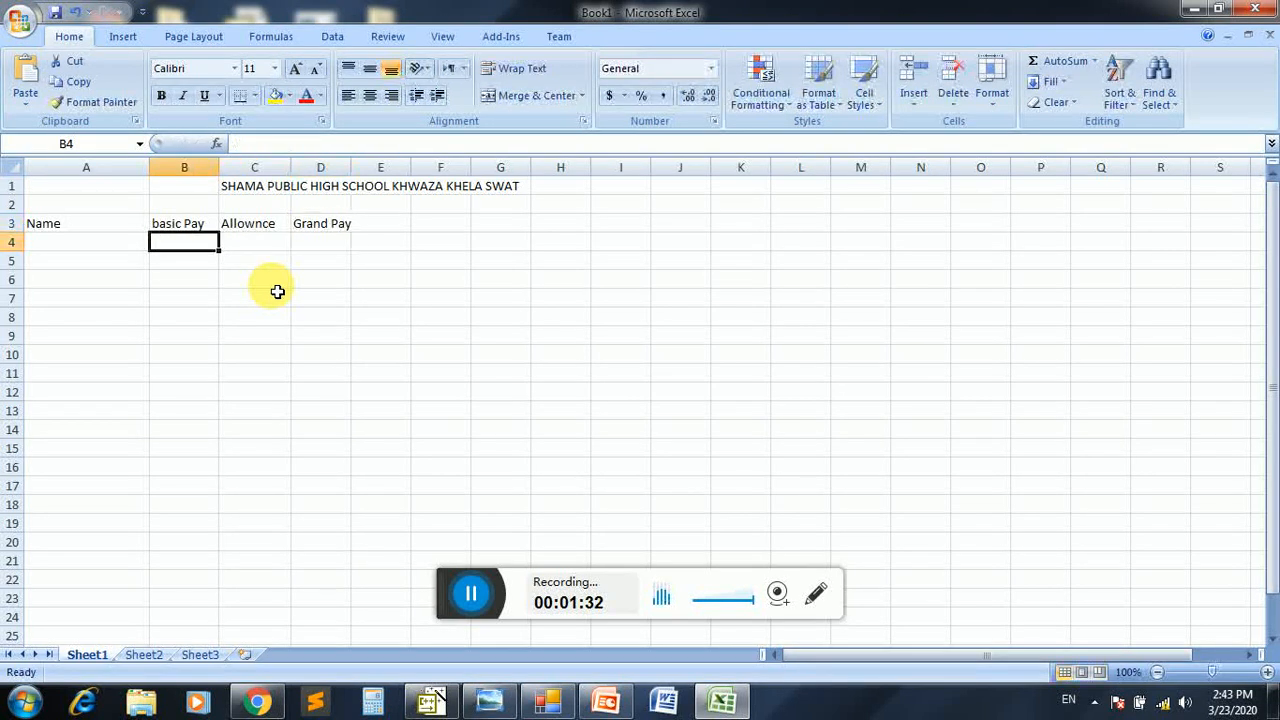
{"action": "key", "text": "Right"}
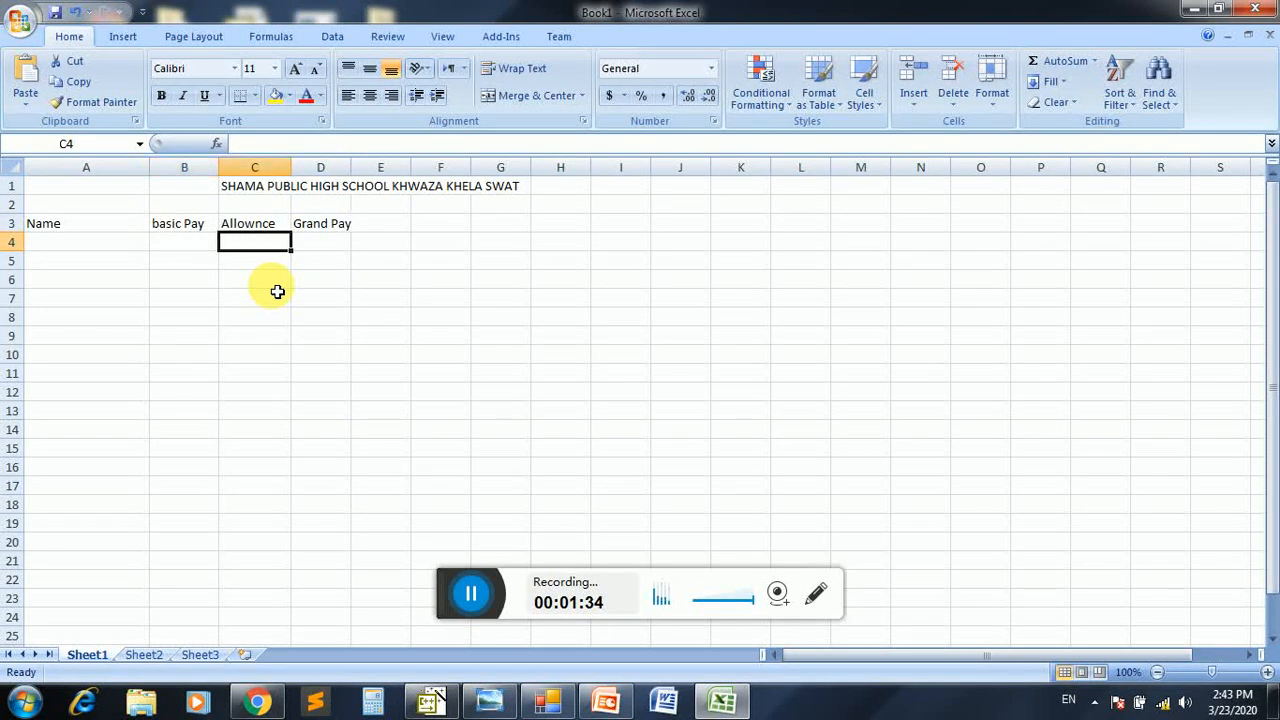
{"action": "key", "text": "Right"}
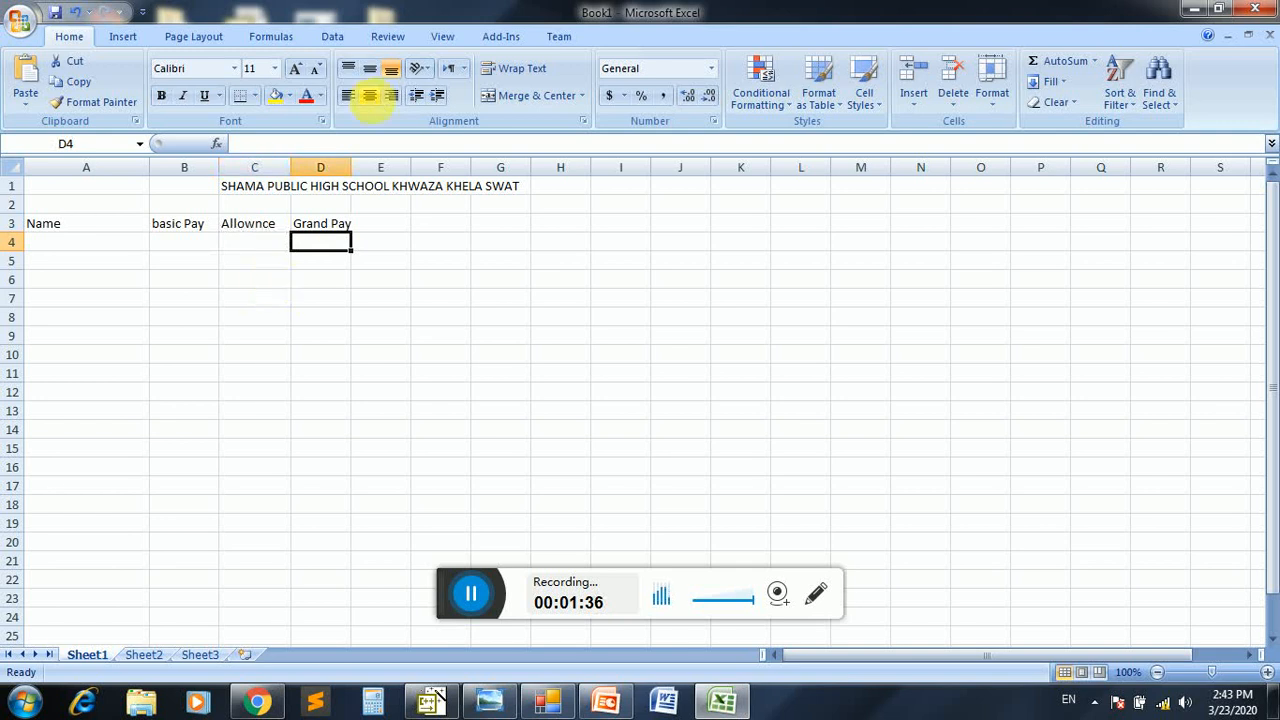
{"action": "left_click_drag", "start_coordinate": [357, 167], "coordinate": [369, 167]}
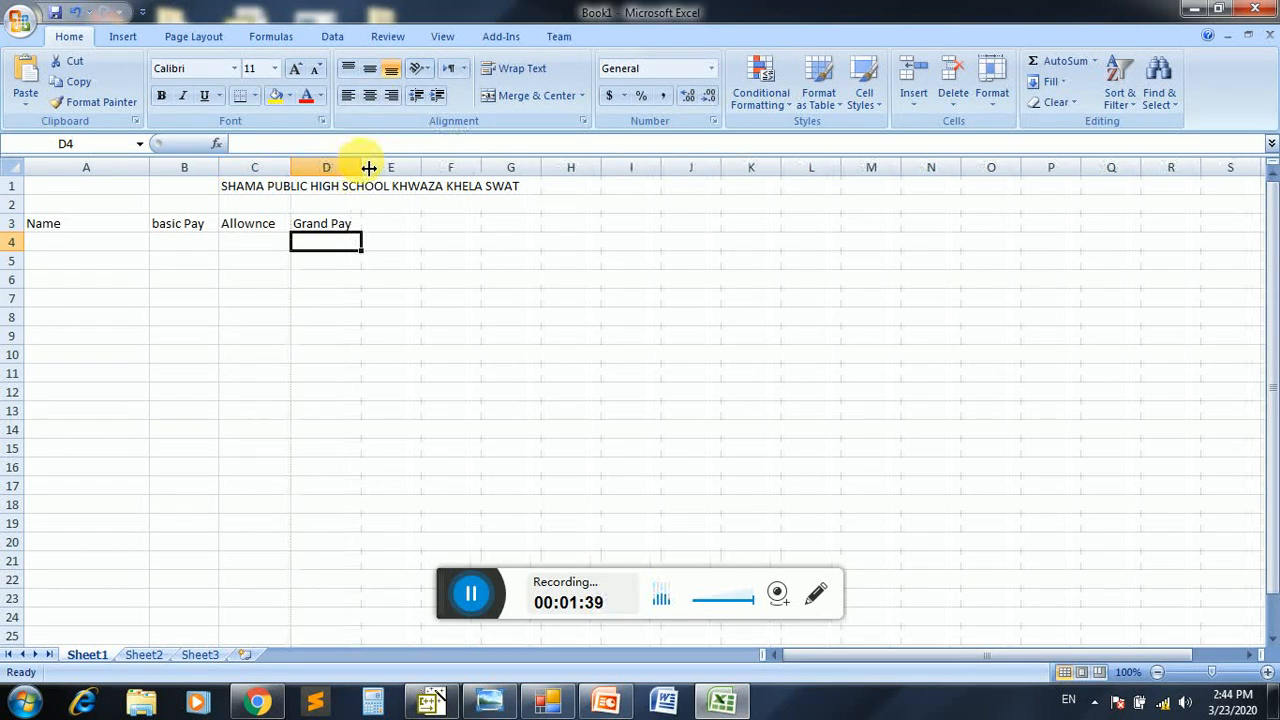
Enter the headers "Deduct" in E3 and "Net Pay" in F3
{"action": "left_click", "coordinate": [405, 225]}
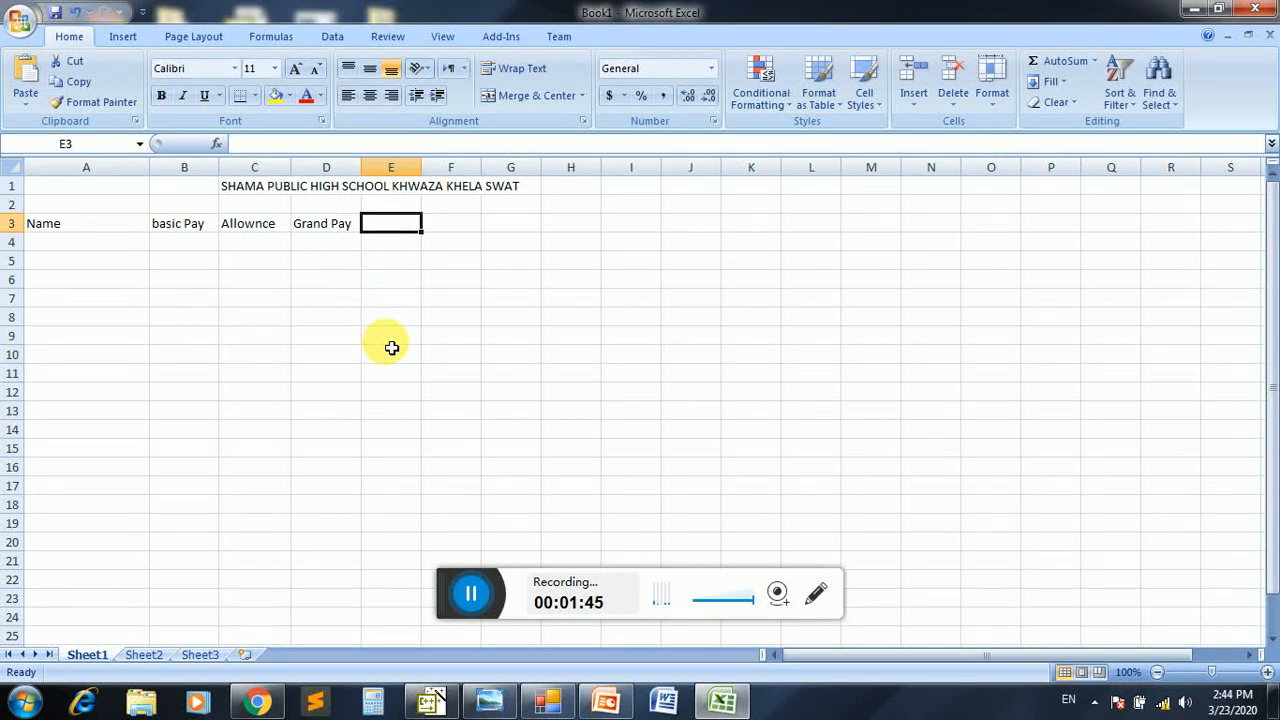
{"action": "type", "text": "Deduct"}
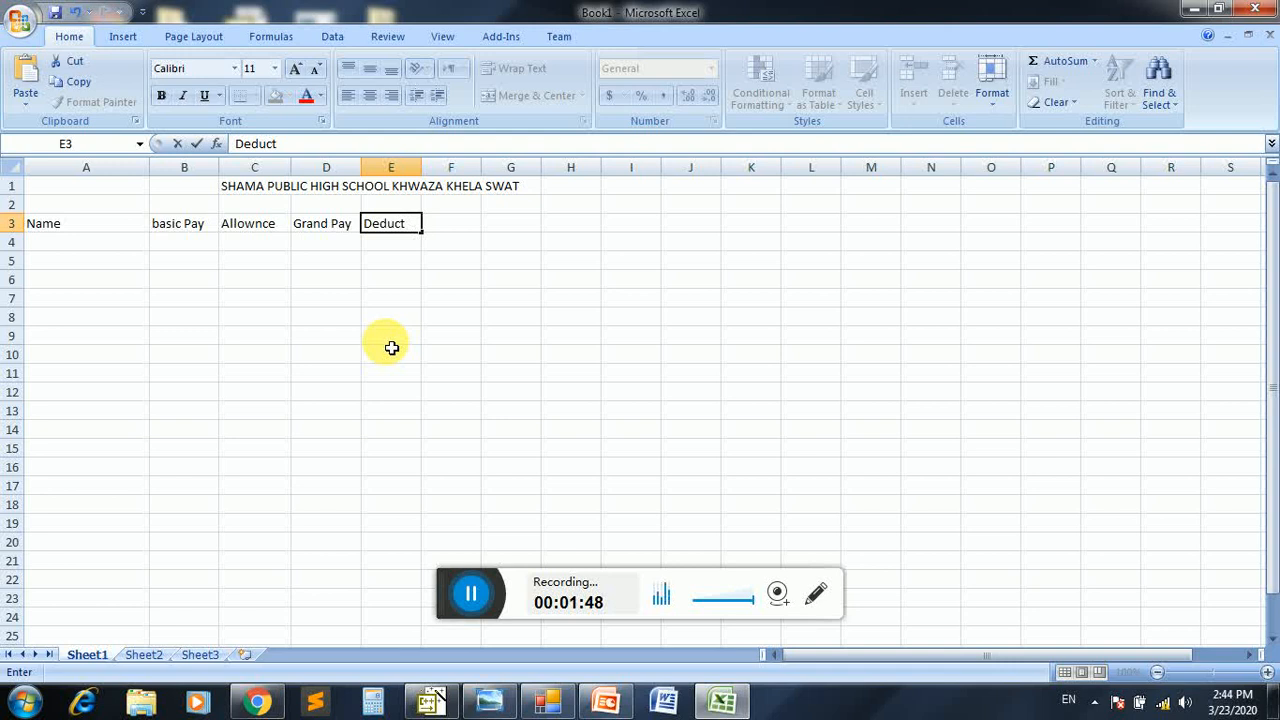
{"action": "key", "text": "Tab"}
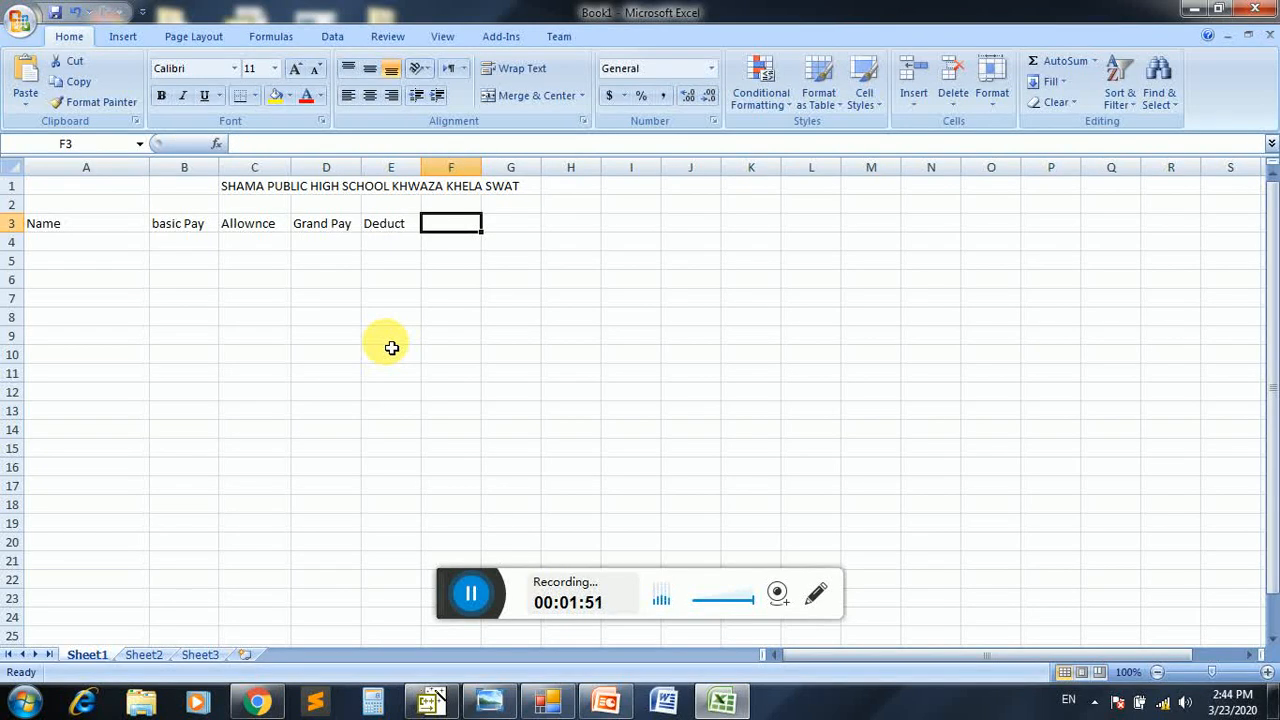
{"action": "type", "text": "net"}
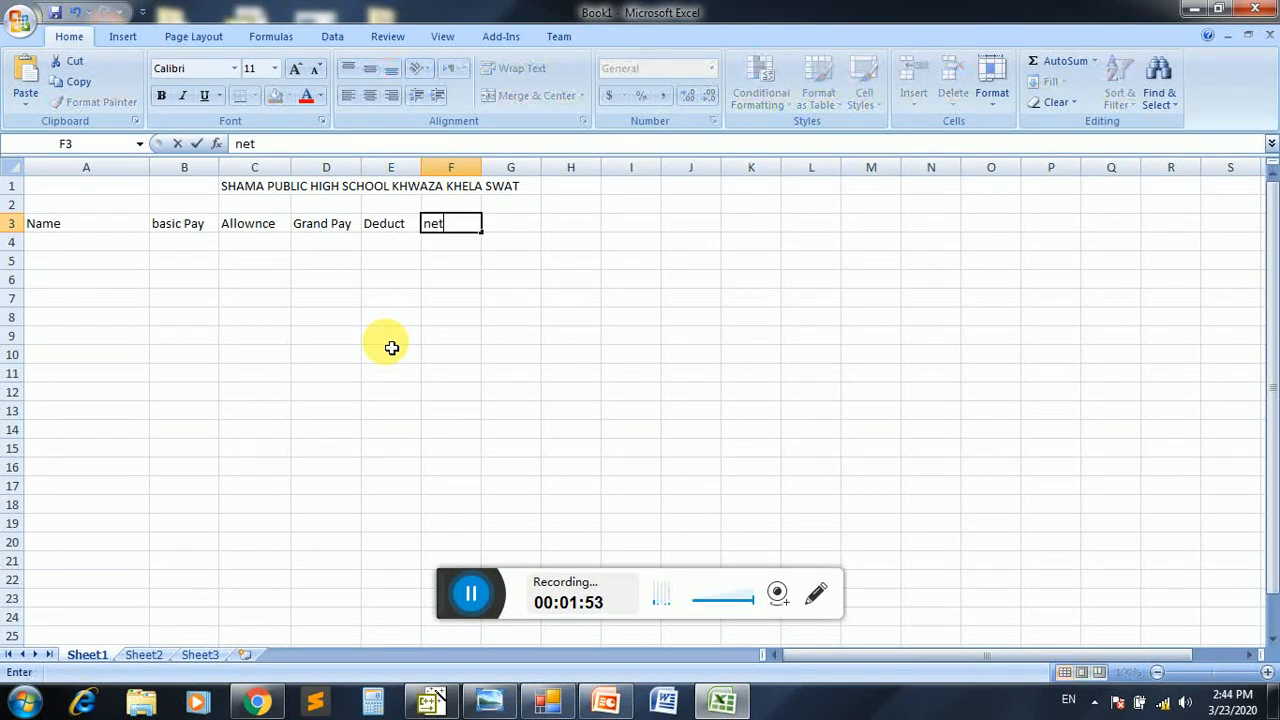
{"action": "key", "text": "BackSpace"}
{"action": "key", "text": "BackSpace"}
{"action": "key", "text": "BackSpace"}
{"action": "type", "text": "Net P"}
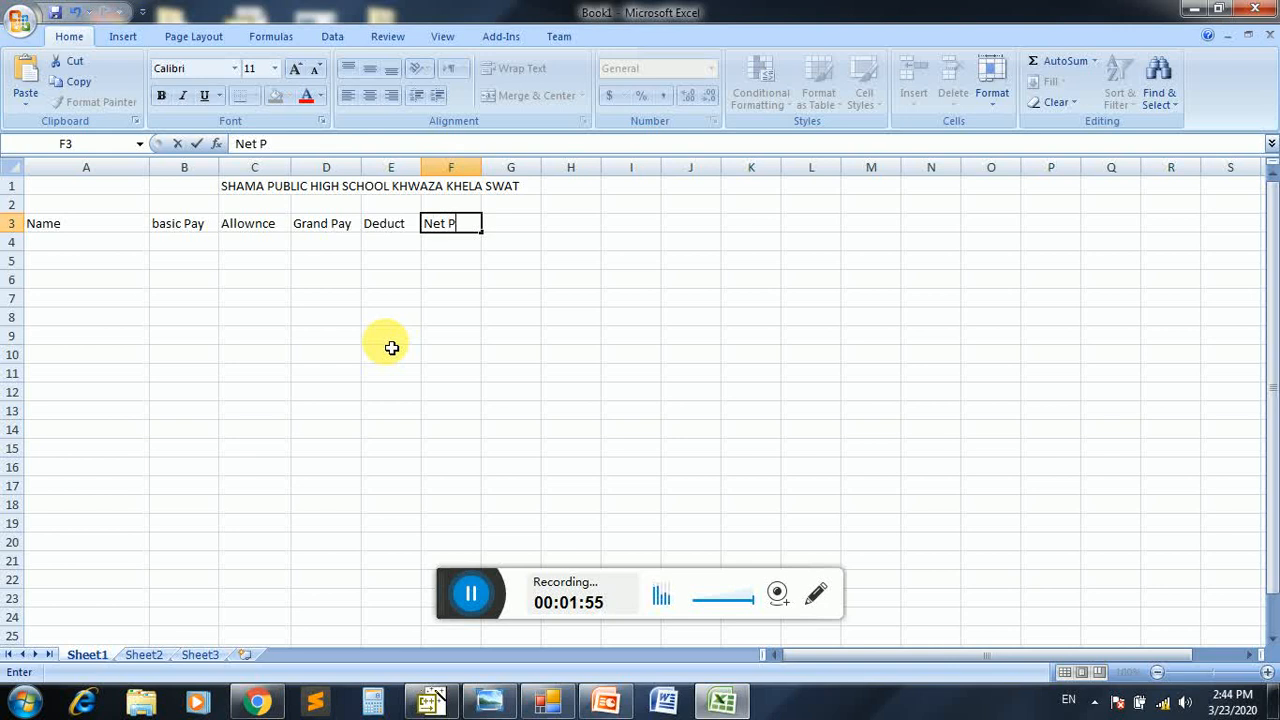
{"action": "type", "text": "ay"}
{"action": "key", "text": "Return"}
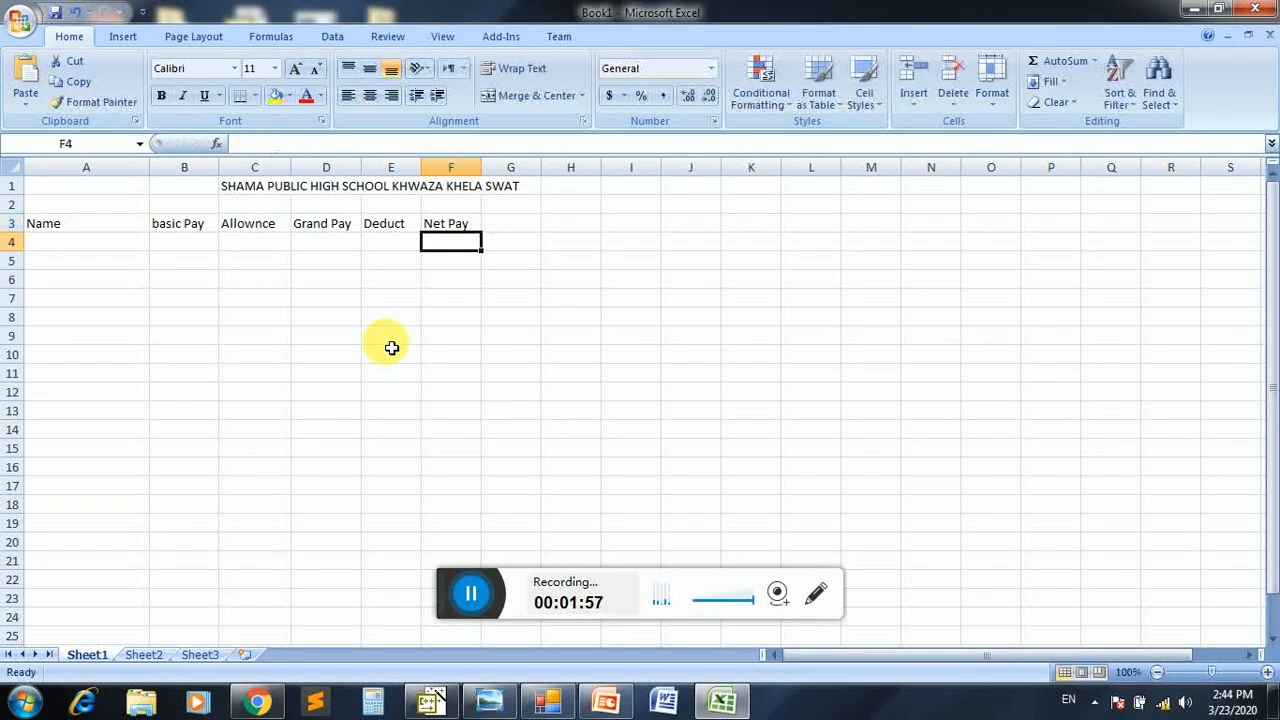
Format the header cells A3:F3 in bold with a yellow fill and red font
{"action": "left_click", "coordinate": [450, 226]}
{"action": "left_click_drag", "start_coordinate": [415, 224], "coordinate": [106, 228]}
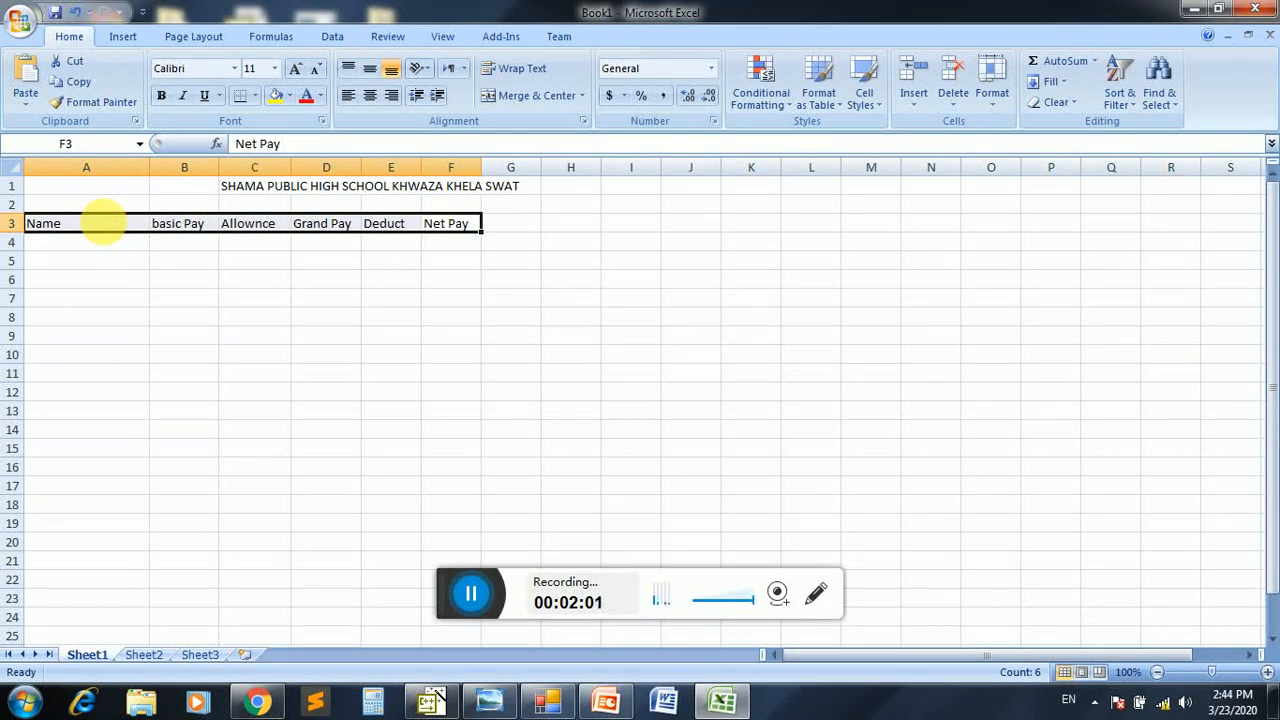
{"action": "key", "text": "ctrl+b"}
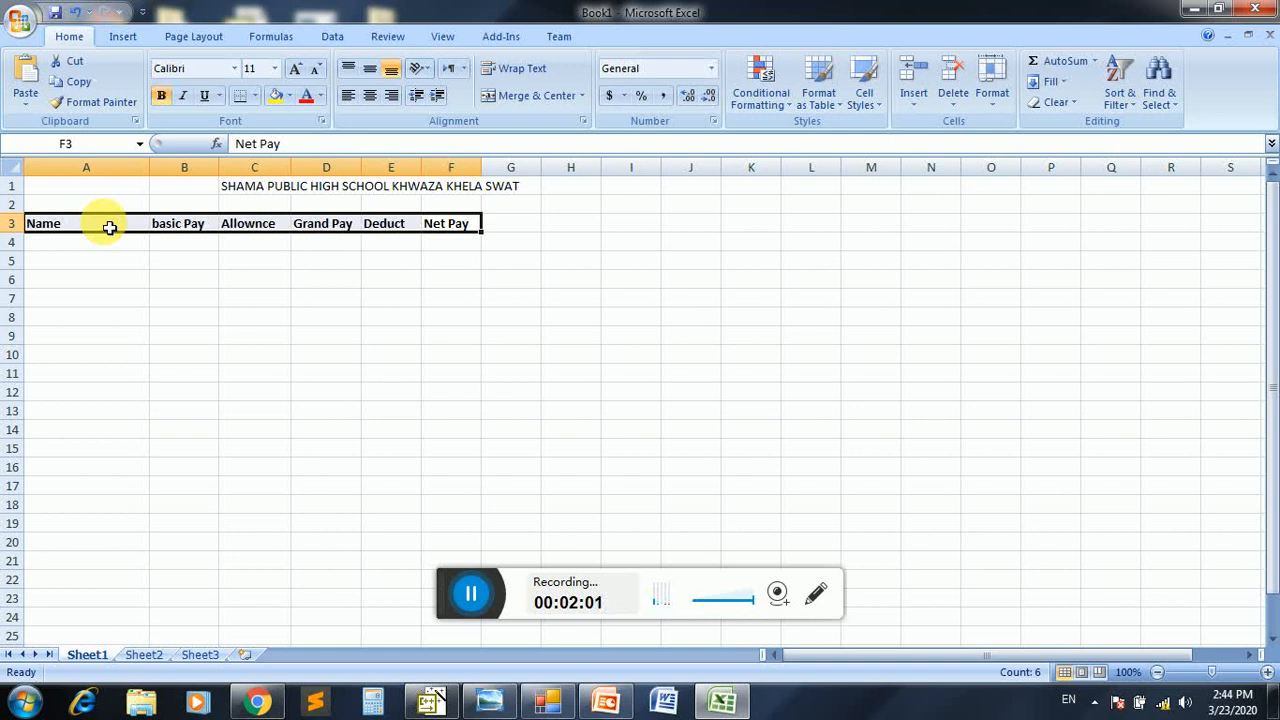
{"action": "left_click", "coordinate": [275, 96]}
{"action": "left_click", "coordinate": [306, 96]}
{"action": "left_click", "coordinate": [168, 284]}
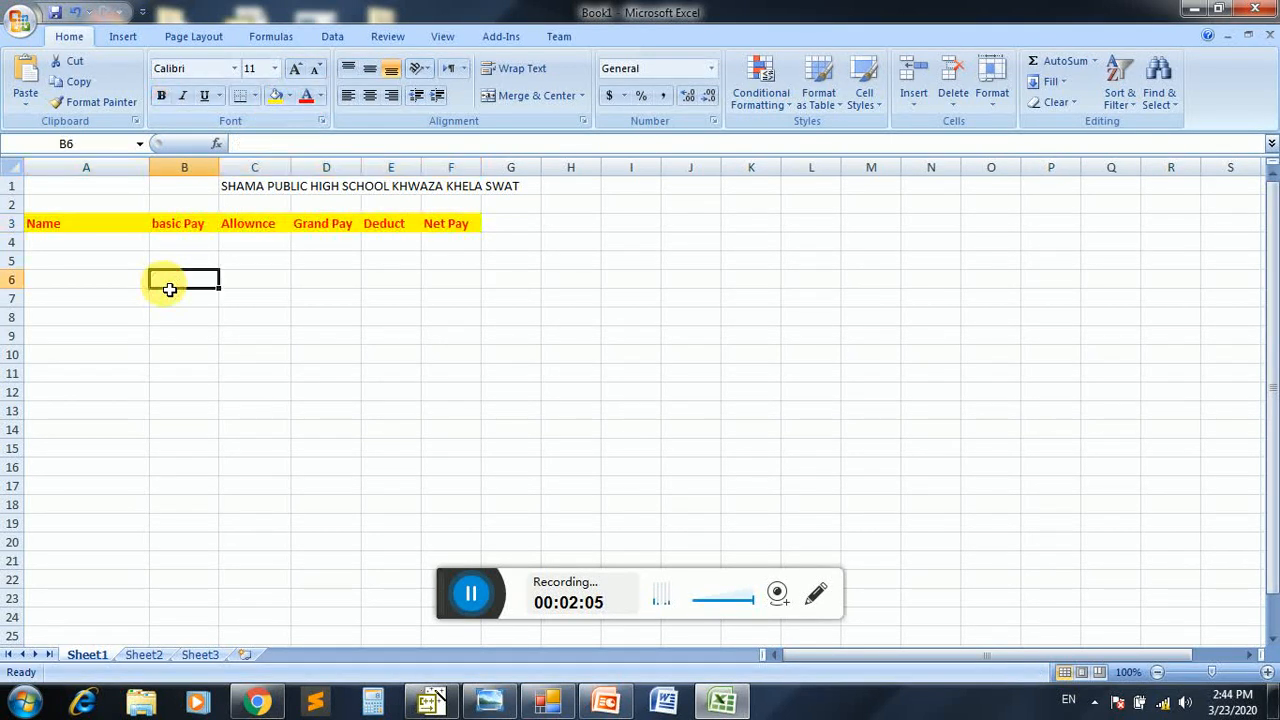
Enter the seven employees' names in cells A4 to A10 under the Name header
{"action": "left_click", "coordinate": [109, 244]}
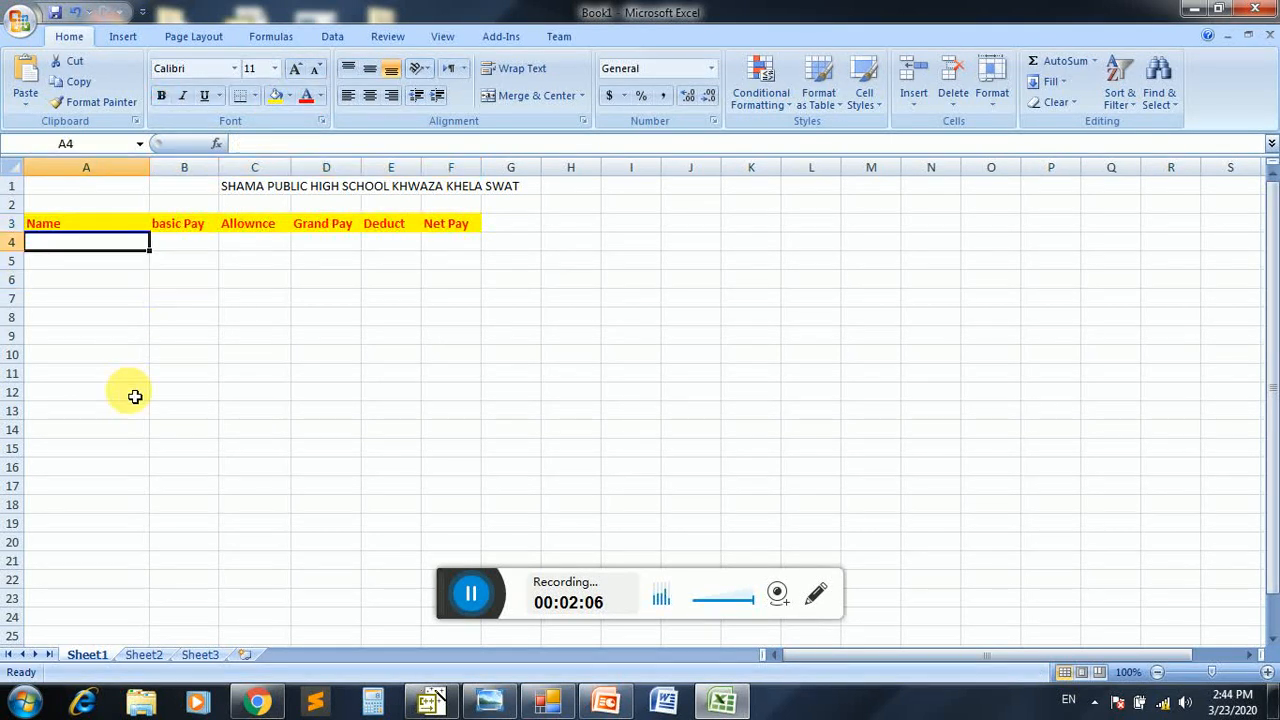
{"action": "type", "text": "Ahmad"}
{"action": "key", "text": "Return"}
{"action": "type", "text": "Khan"}
{"action": "key", "text": "Return"}
{"action": "type", "text": "Ali"}
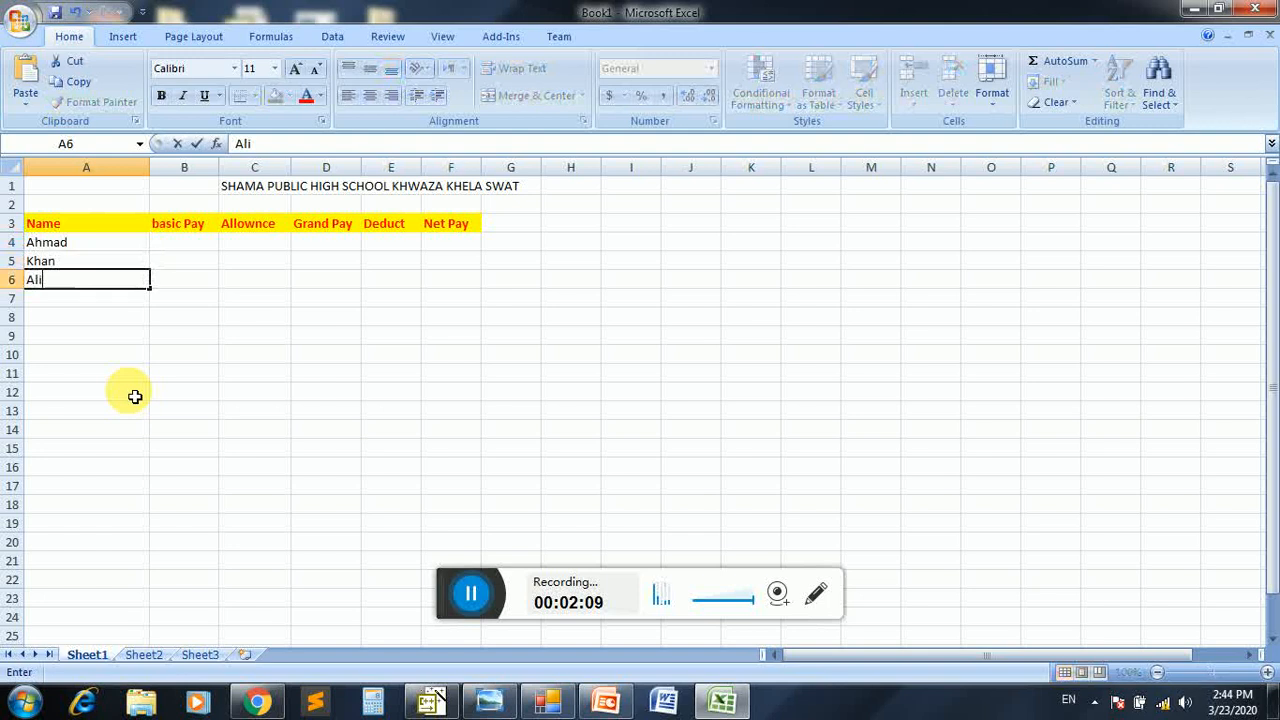
{"action": "key", "text": "Return"}
{"action": "type", "text": "Inam"}
{"action": "key", "text": "Return"}
{"action": "type", "text": "Amjad"}
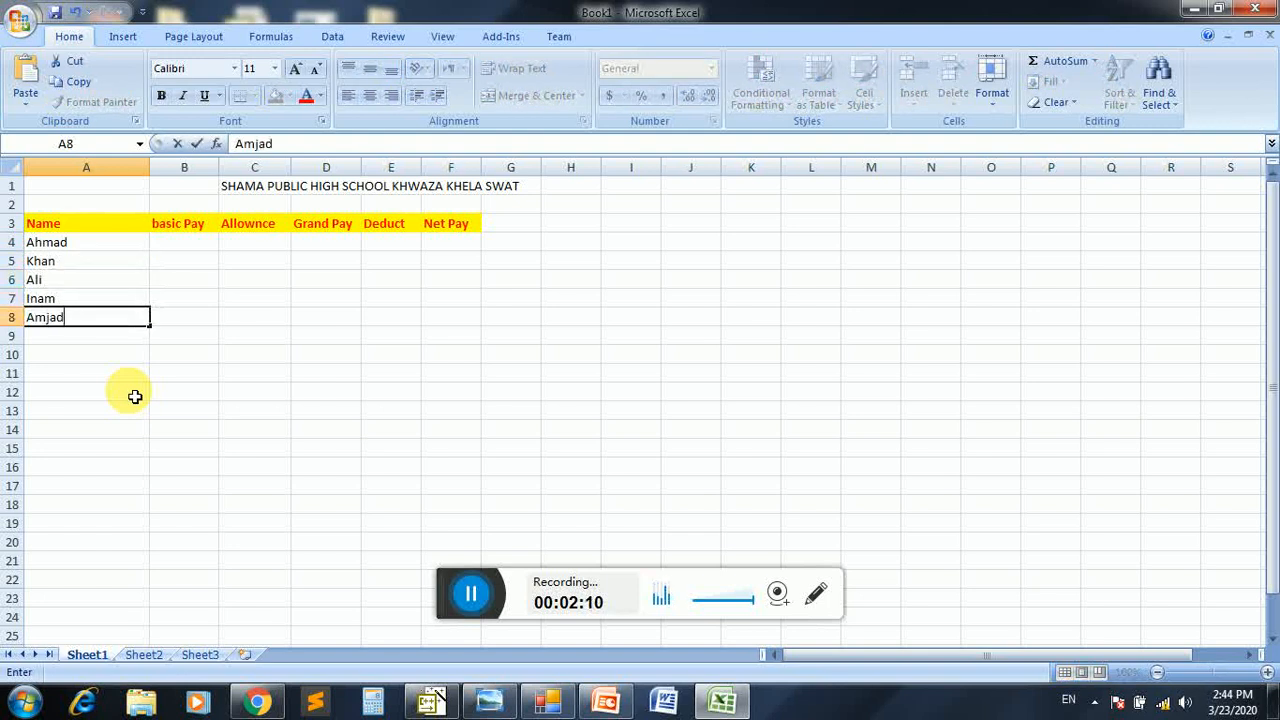
{"action": "key", "text": "Return"}
{"action": "type", "text": "Osama"}
{"action": "key", "text": "Return"}
{"action": "type", "text": "Izhar"}
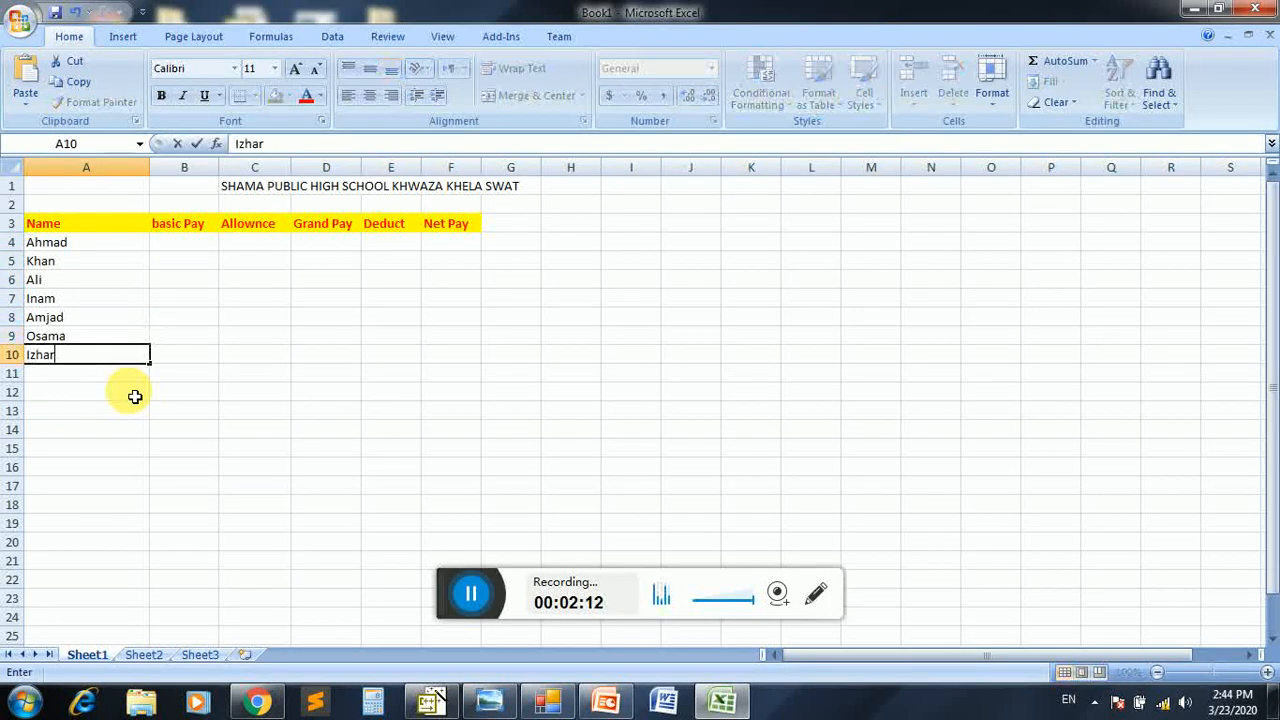
{"action": "key", "text": "Return"}
Enter the basic pay values 7000, 6000, 8000 and 9000 in cells B4 to B7
{"action": "key", "text": "Right"}
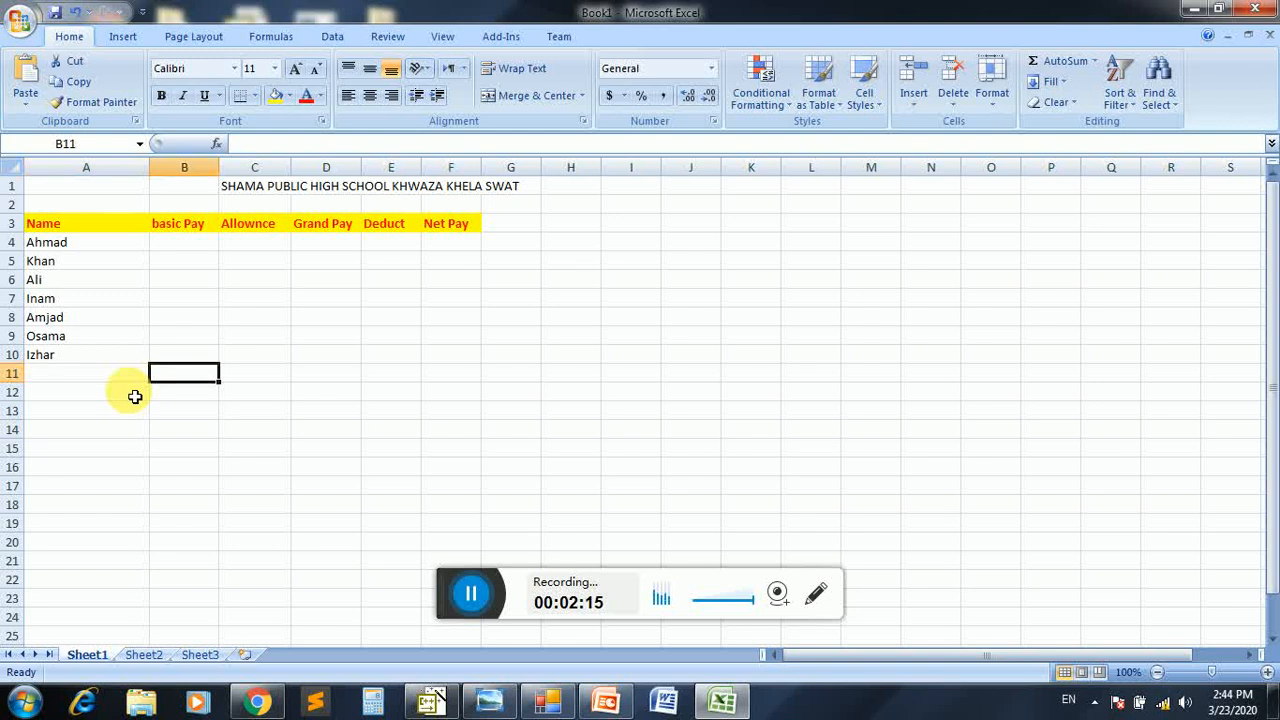
{"action": "key", "text": "Up"}
{"action": "key", "text": "Up"}
{"action": "key", "text": "Up"}
{"action": "key", "text": "Up"}
{"action": "key", "text": "Up"}
{"action": "key", "text": "Up"}
{"action": "key", "text": "Up"}
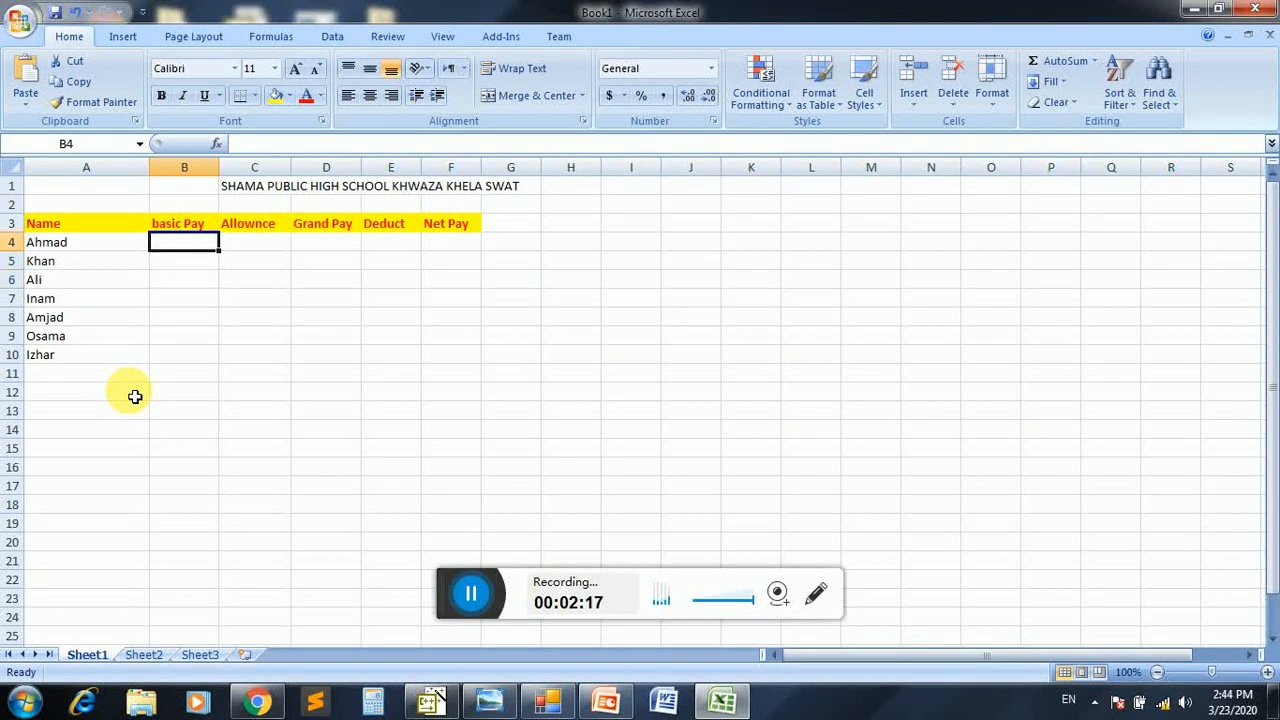
{"action": "type", "text": "70,"}
{"action": "key", "text": "BackSpace"}
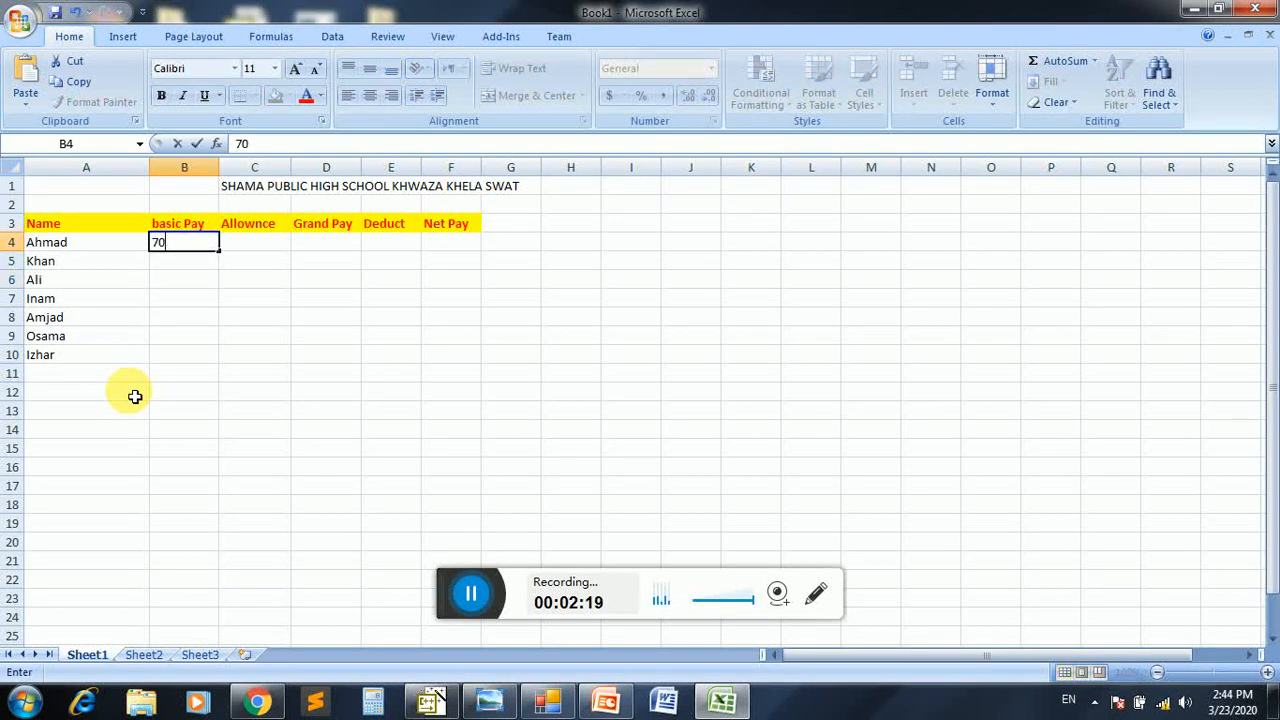
{"action": "type", "text": "00"}
{"action": "key", "text": "Return"}
{"action": "type", "text": "6000"}
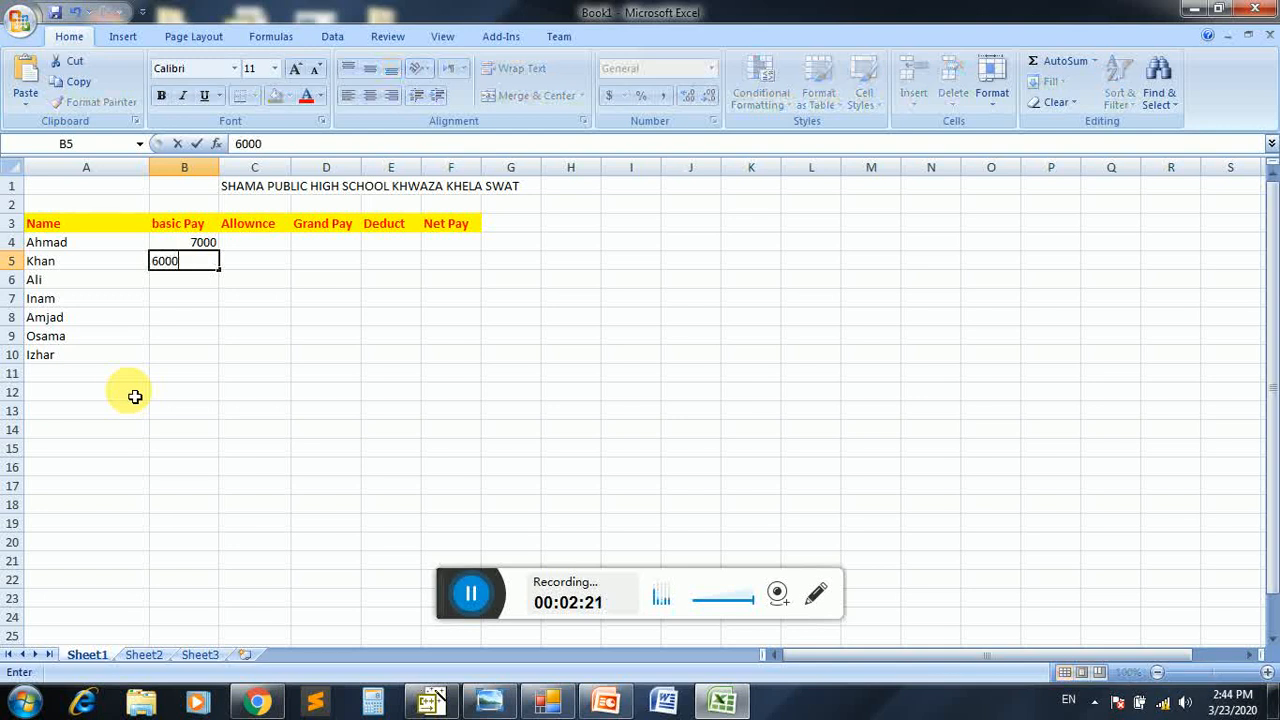
{"action": "key", "text": "Return"}
{"action": "type", "text": "8000"}
{"action": "key", "text": "Return"}
{"action": "type", "text": "9000"}
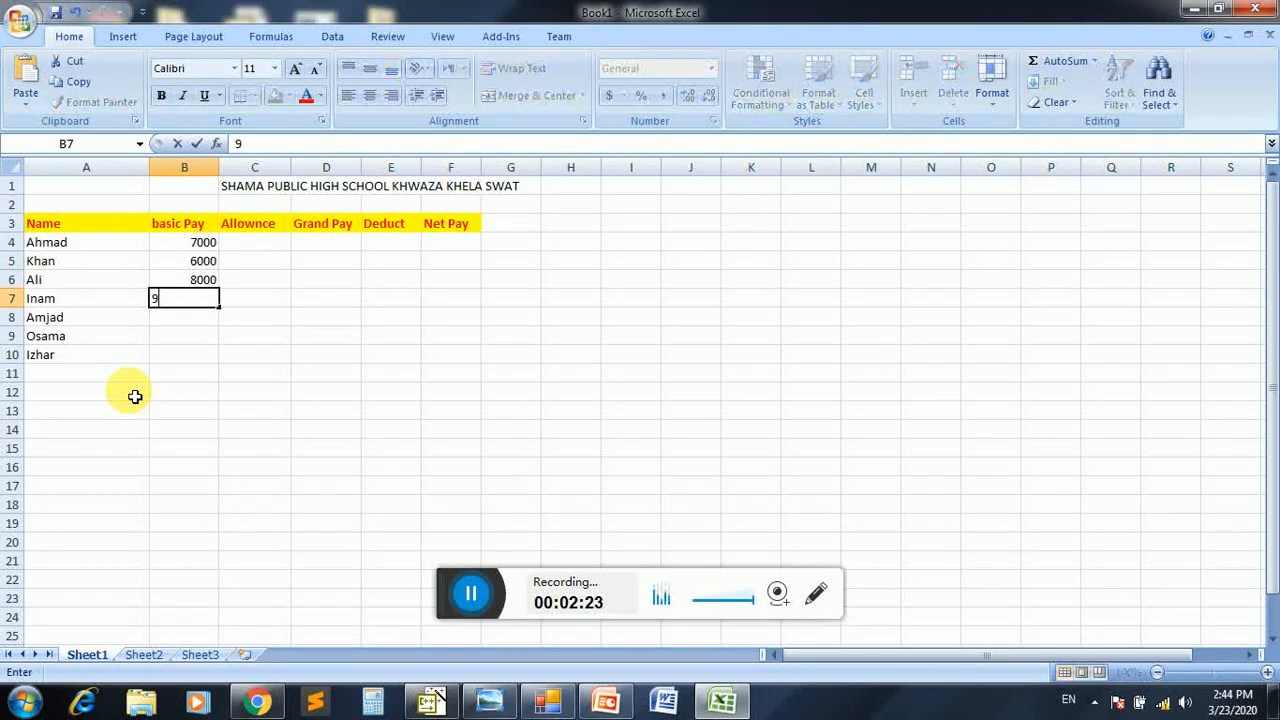
{"action": "key", "text": "Return"}
Enter the basic pay values 12000, 13000 and 14000 in cells B8 to B10
{"action": "type", "text": "12000"}
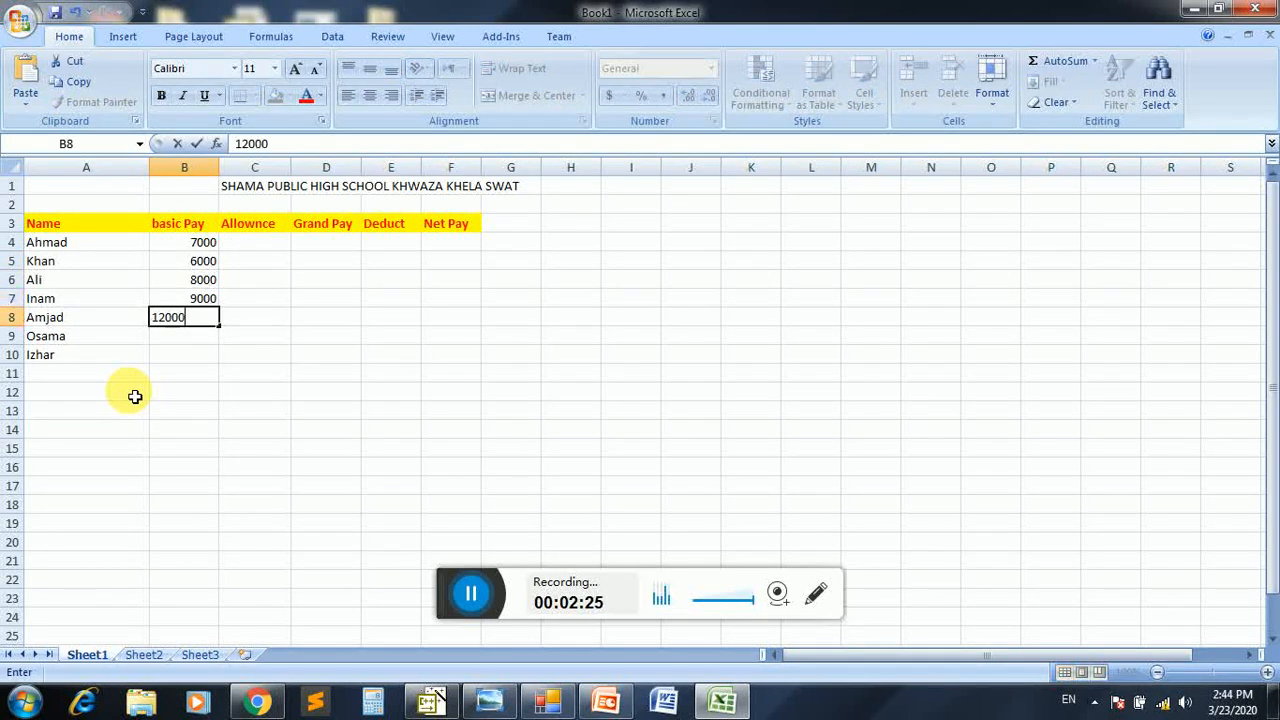
{"action": "key", "text": "Return"}
{"action": "type", "text": "13000"}
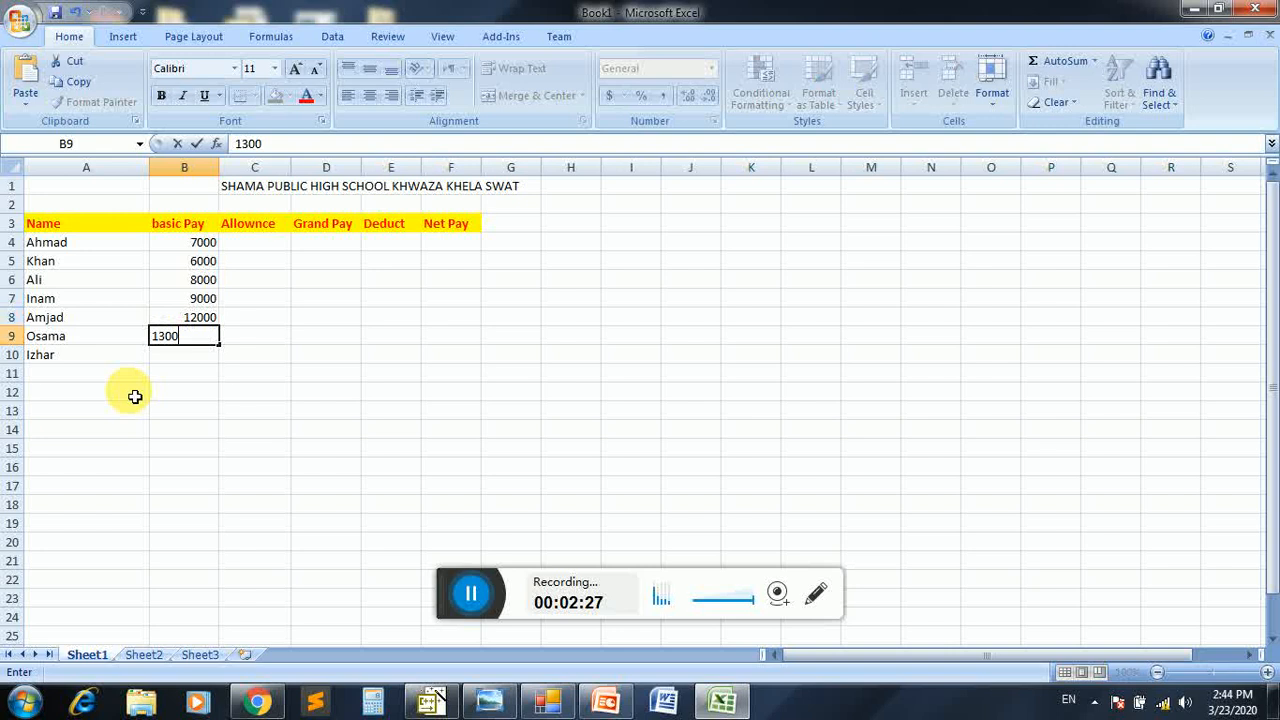
{"action": "key", "text": "Return"}
{"action": "type", "text": "1400"}
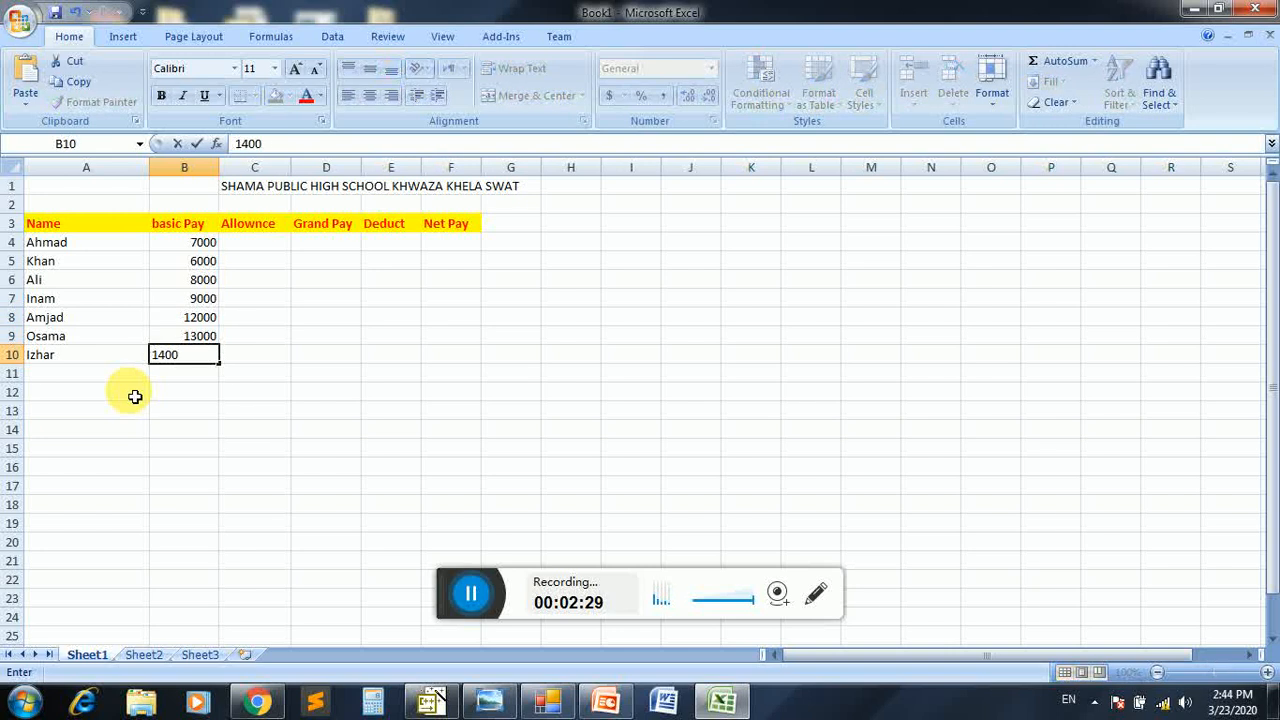
{"action": "type", "text": "0"}
{"action": "key", "text": "Tab"}
{"action": "key", "text": "Up"}
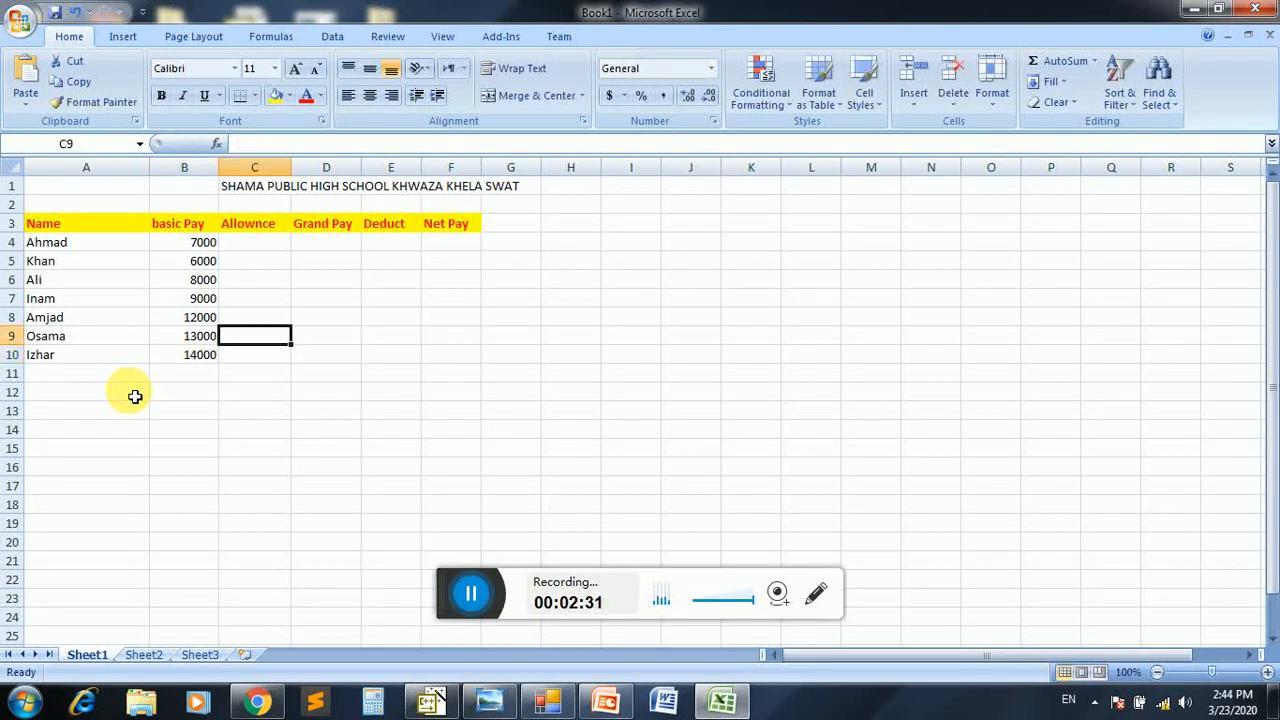
{"action": "key", "text": "Up"}
{"action": "key", "text": "Up"}
{"action": "key", "text": "Up"}
{"action": "key", "text": "Up"}
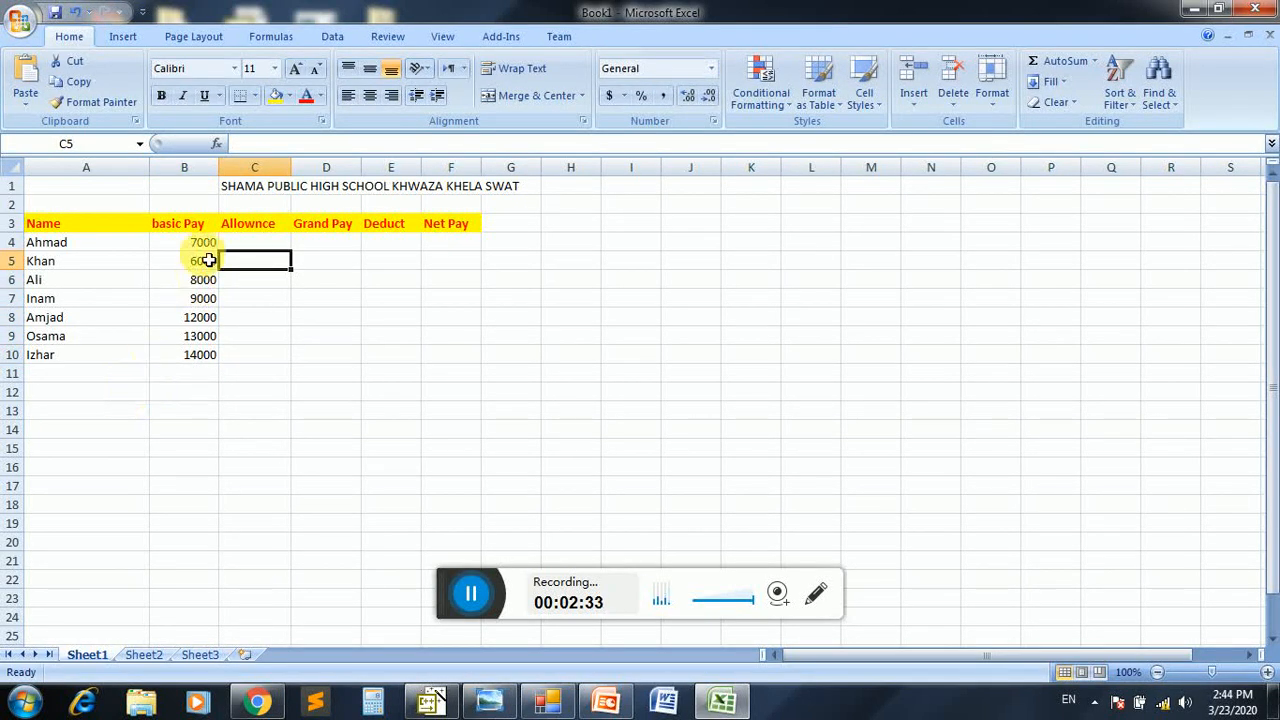
Format the basic pay values in B4:B10 with a yellow fill, red font and bold
{"action": "left_click_drag", "start_coordinate": [200, 243], "coordinate": [203, 357]}
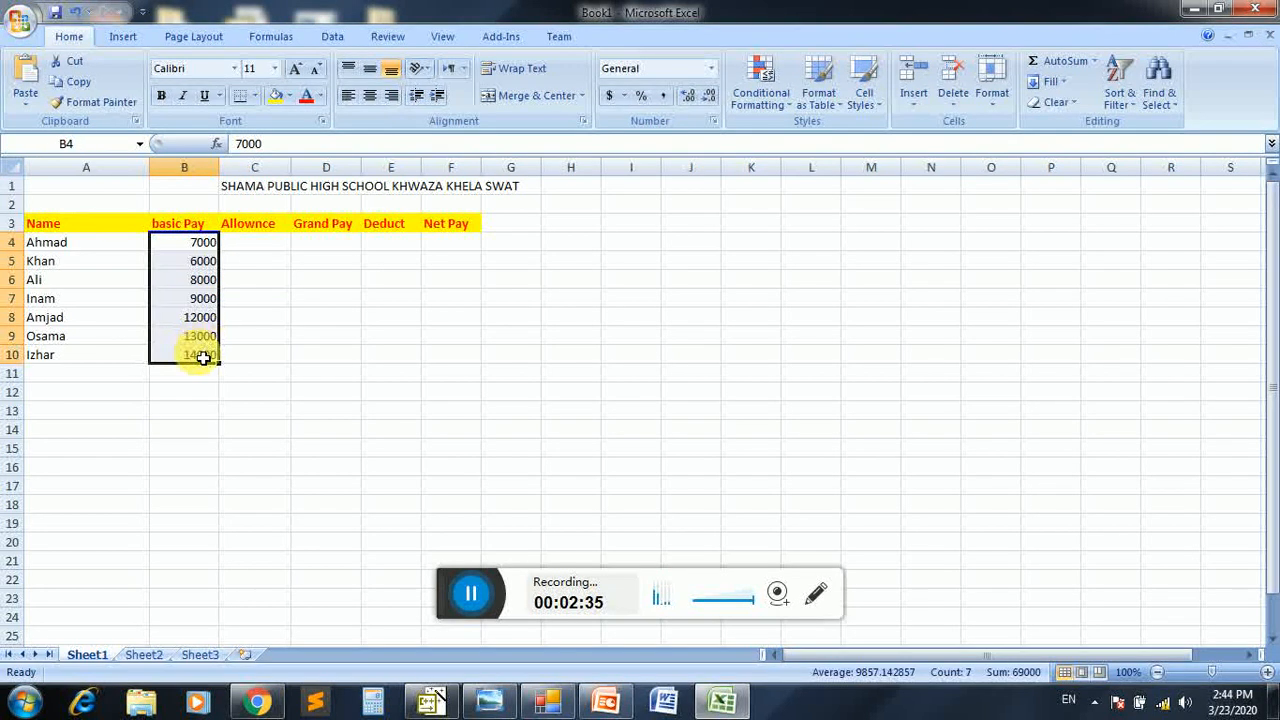
{"action": "left_click", "coordinate": [274, 95]}
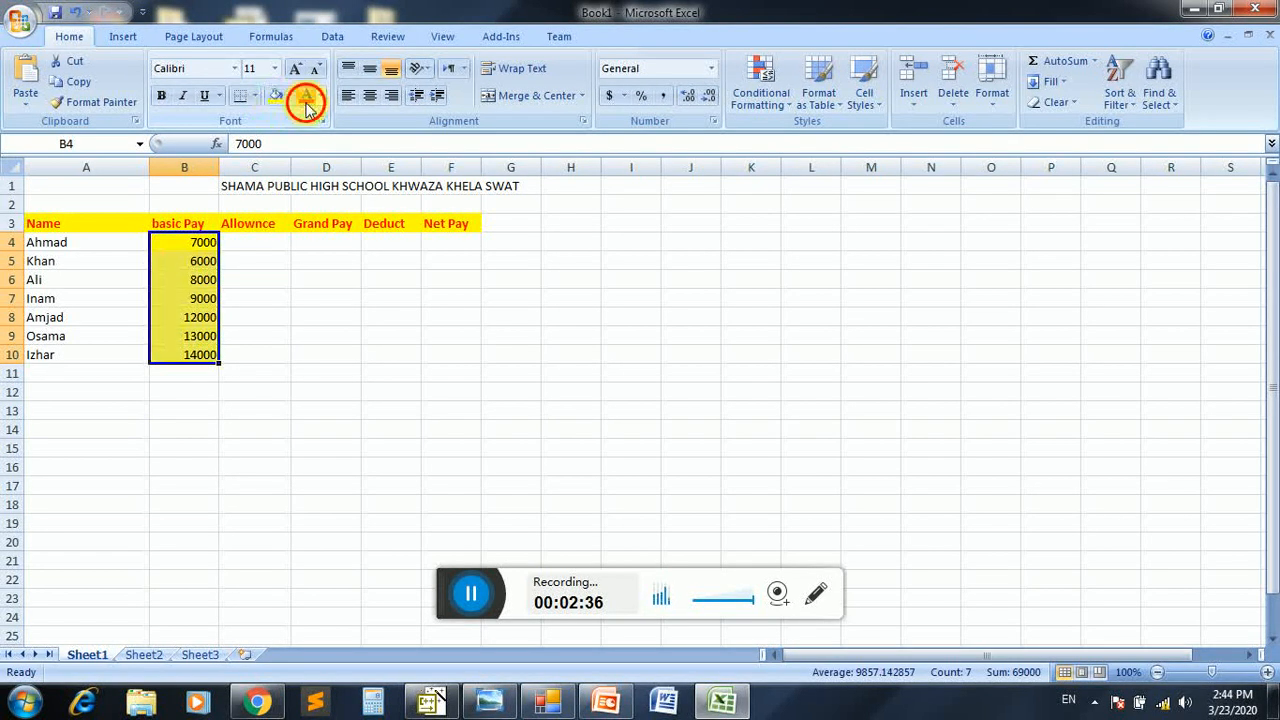
{"action": "left_click", "coordinate": [307, 100]}
{"action": "left_click", "coordinate": [163, 97]}
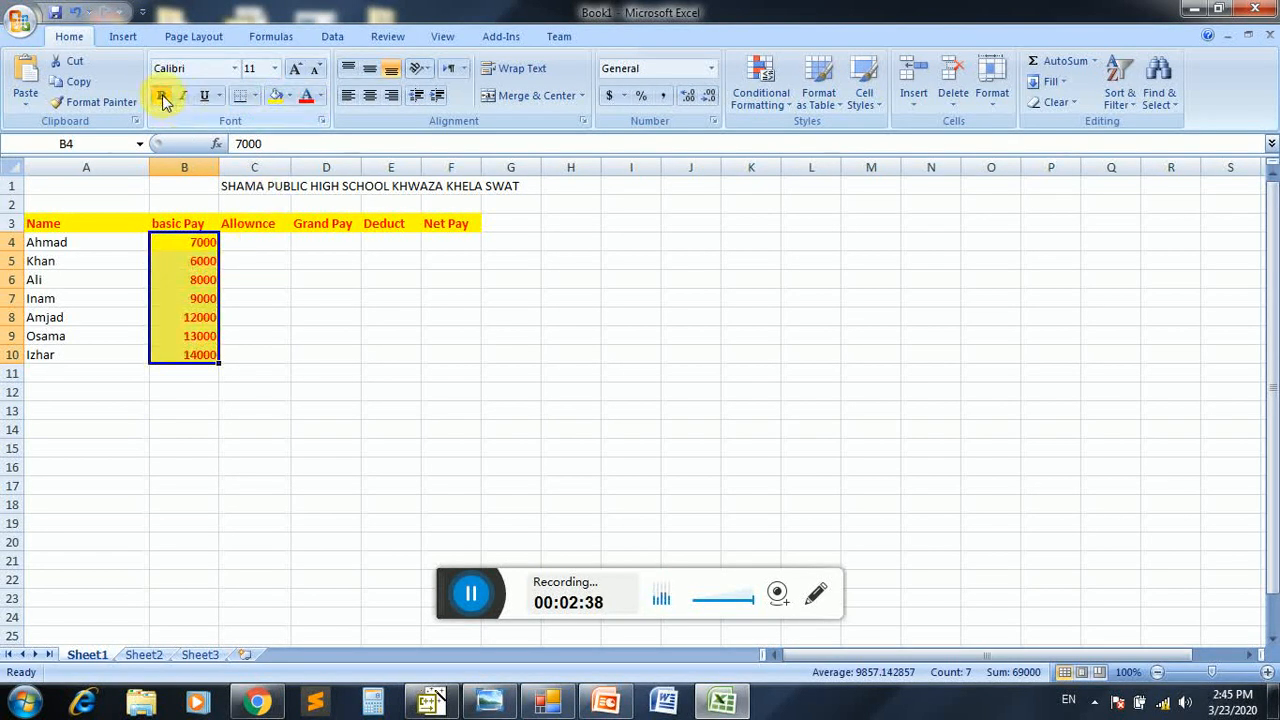
Calculate a 5% allowance with the formula =B4*5/100 in C4 and fill it down to C10
{"action": "left_click", "coordinate": [254, 242]}
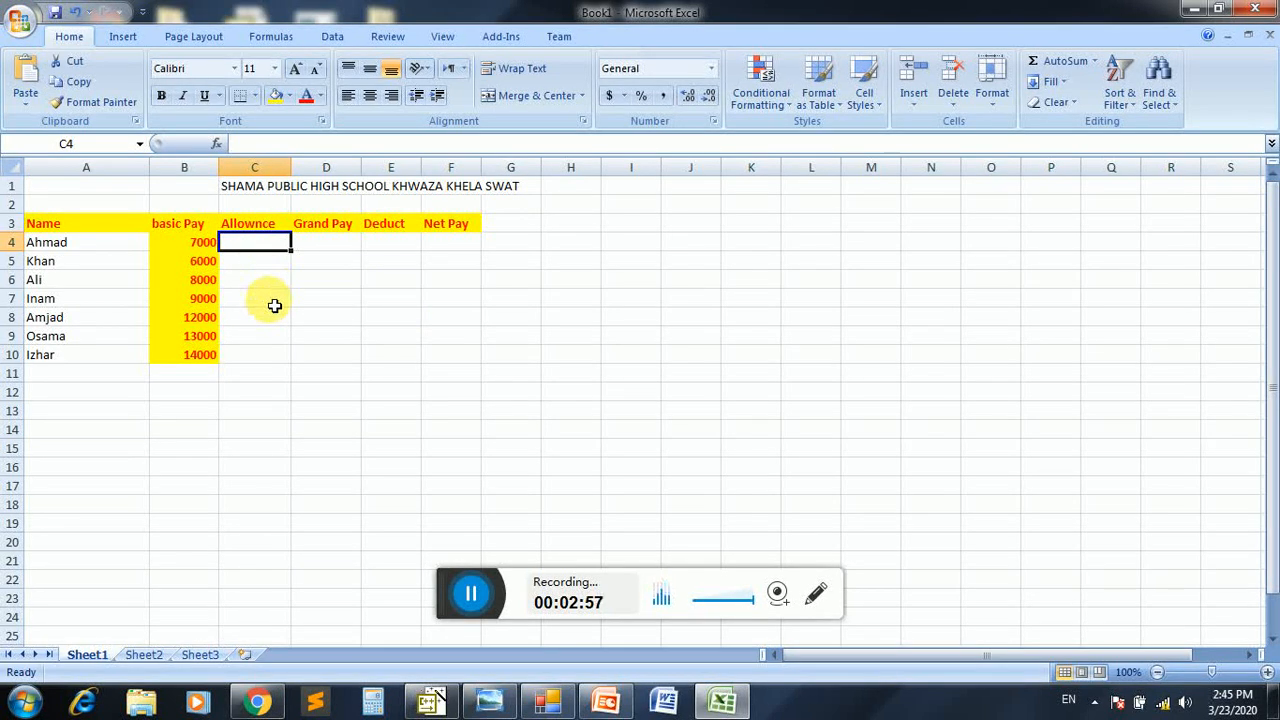
{"action": "type", "text": "="}
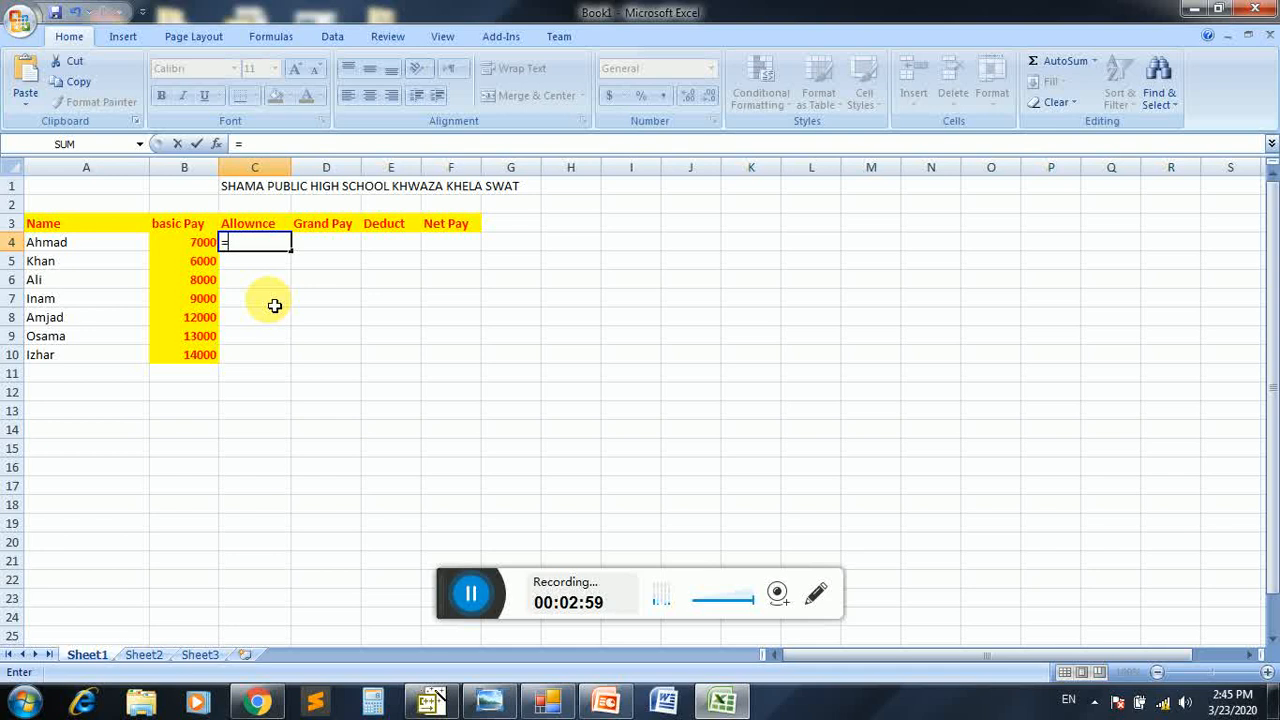
{"action": "left_click", "coordinate": [203, 250]}
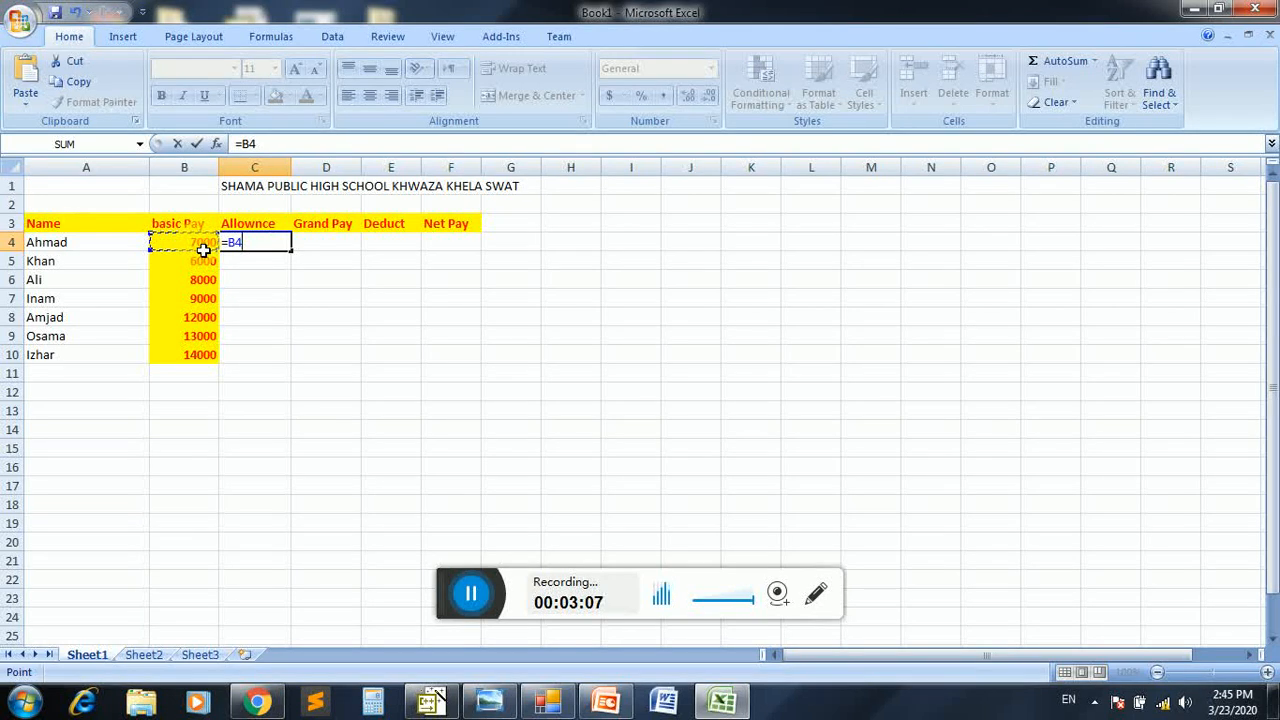
{"action": "type", "text": "*"}
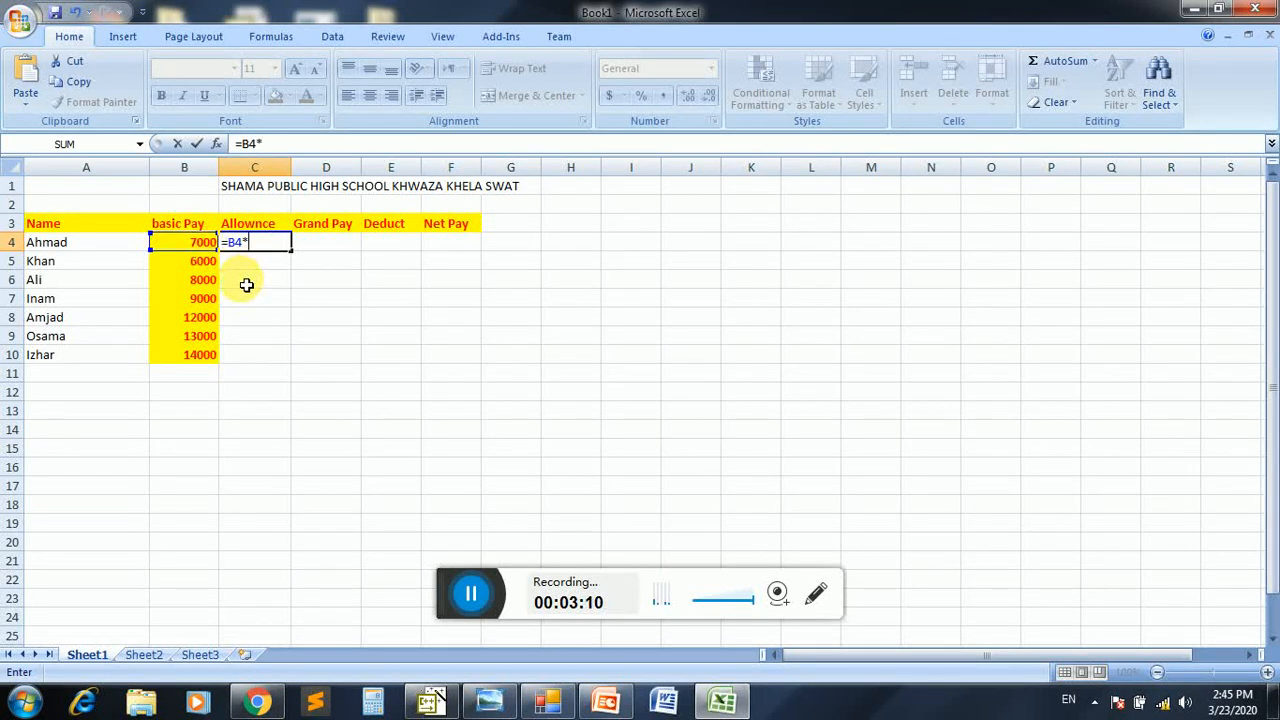
{"action": "type", "text": "5/100"}
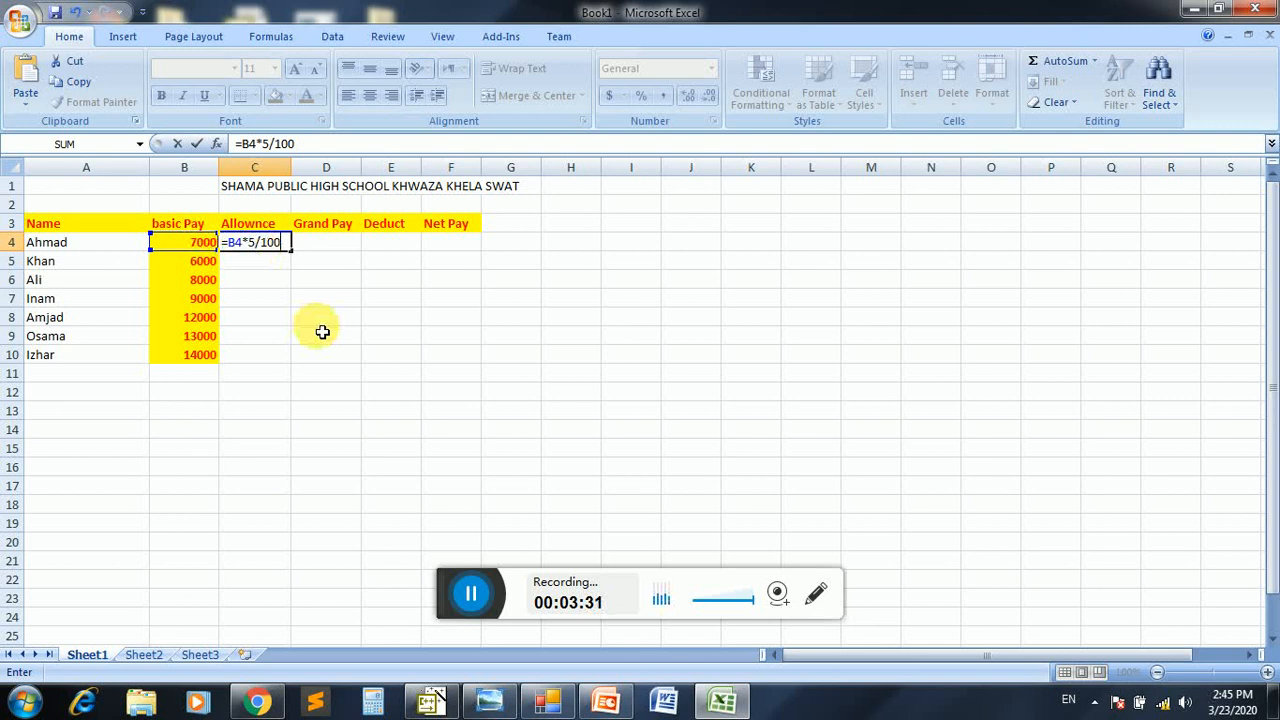
{"action": "key", "text": "Return"}
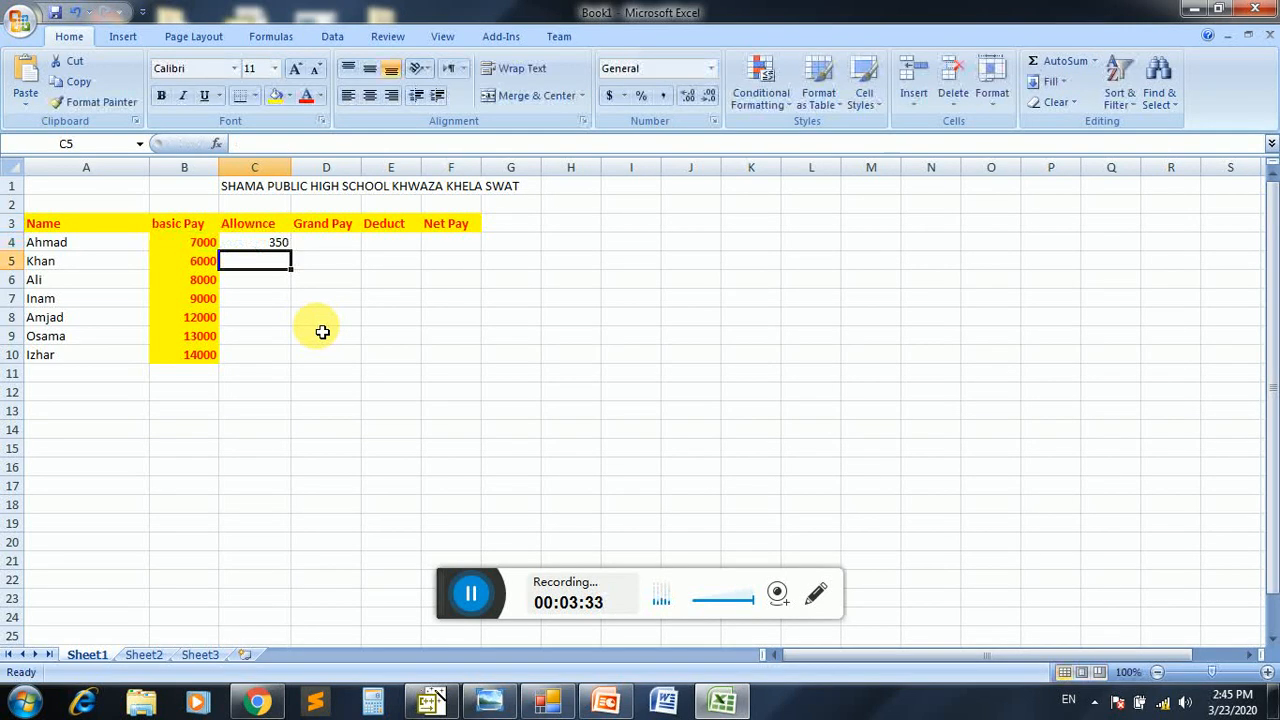
{"action": "left_click", "coordinate": [272, 248]}
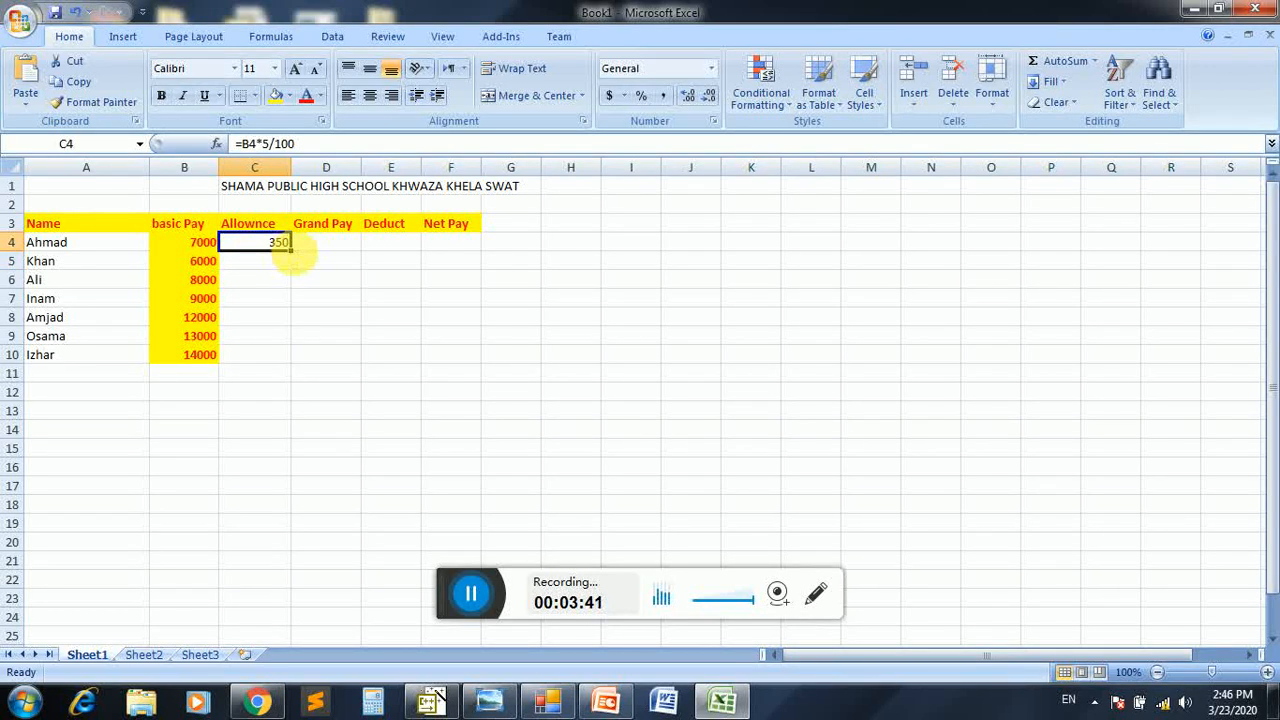
{"action": "left_click_drag", "start_coordinate": [298, 258], "coordinate": [290, 358]}
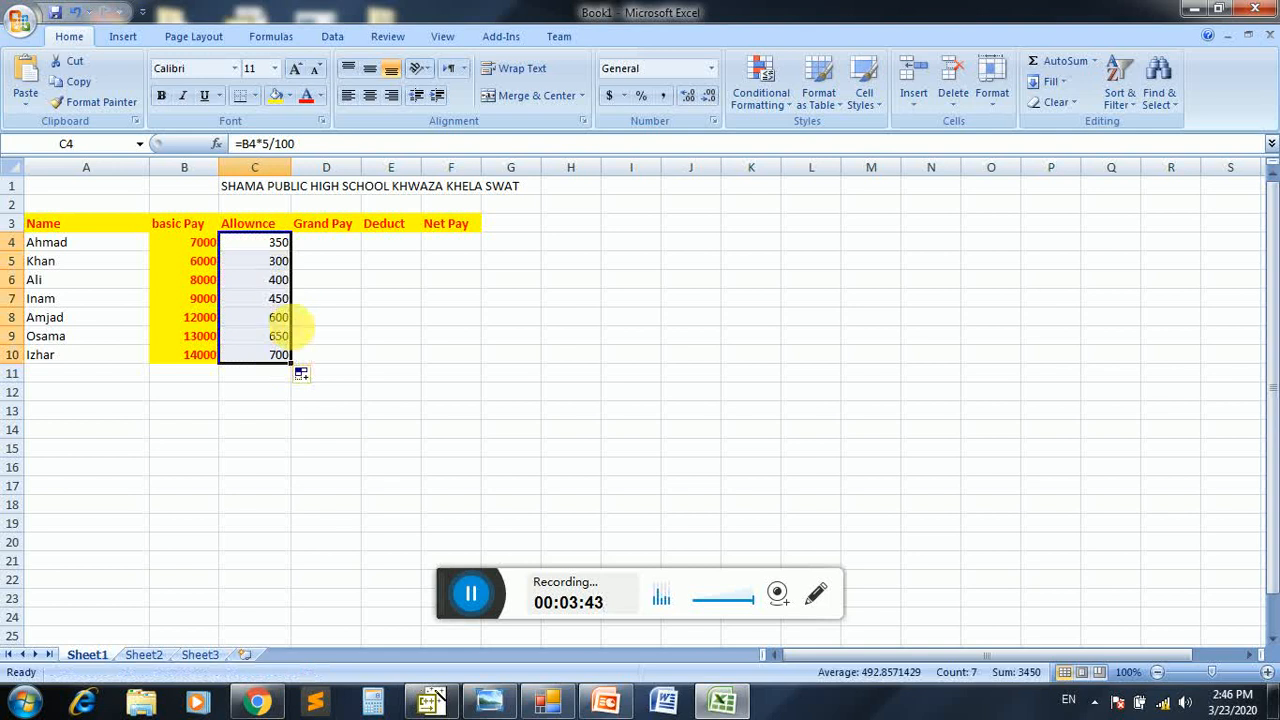
Compare the basic pay values in B5:B8 with the calculated allowances in C5:C8, row by row
{"action": "left_click", "coordinate": [200, 271]}
{"action": "left_click", "coordinate": [274, 266]}
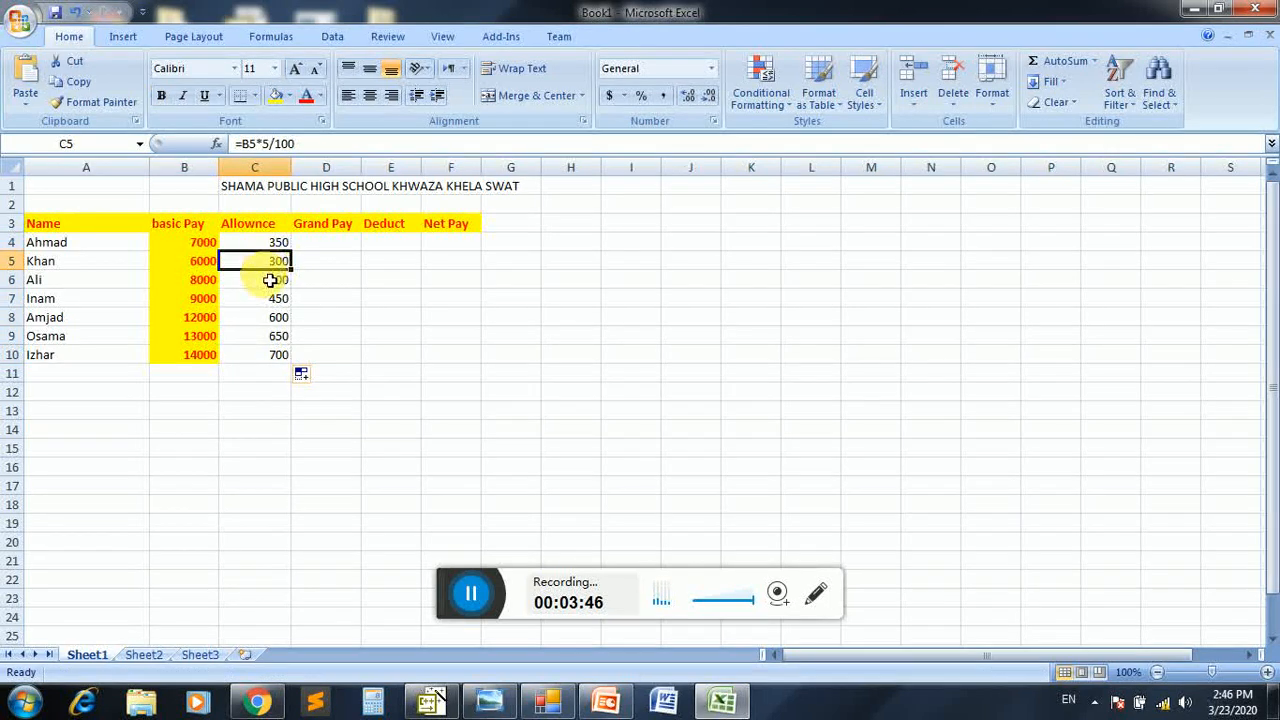
{"action": "left_click", "coordinate": [206, 283]}
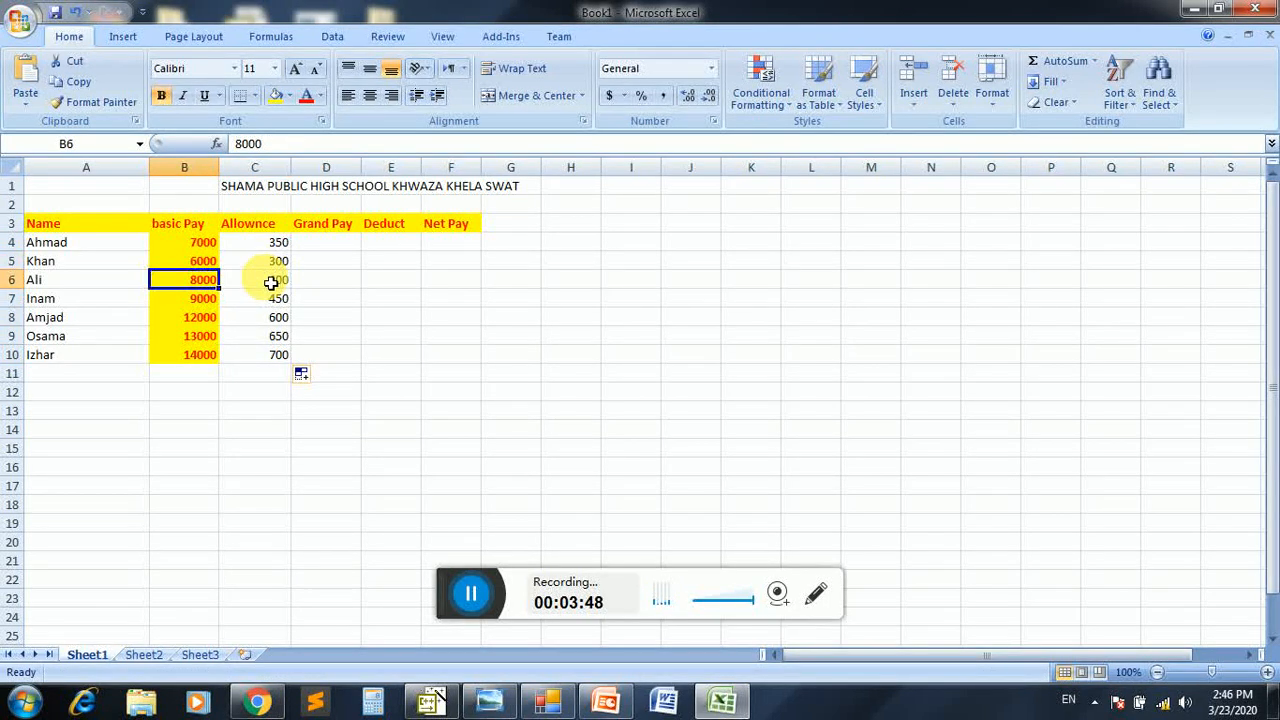
{"action": "left_click", "coordinate": [270, 279]}
{"action": "left_click", "coordinate": [206, 298]}
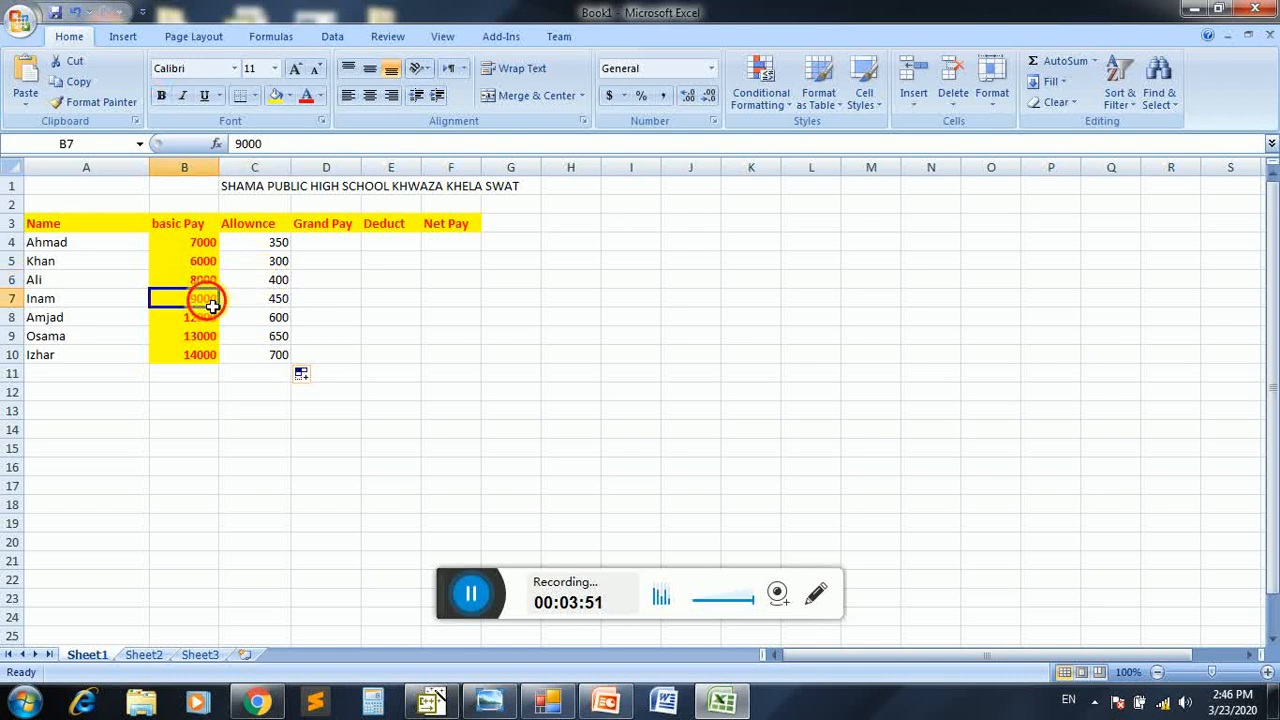
{"action": "left_click", "coordinate": [272, 296]}
{"action": "left_click", "coordinate": [222, 320]}
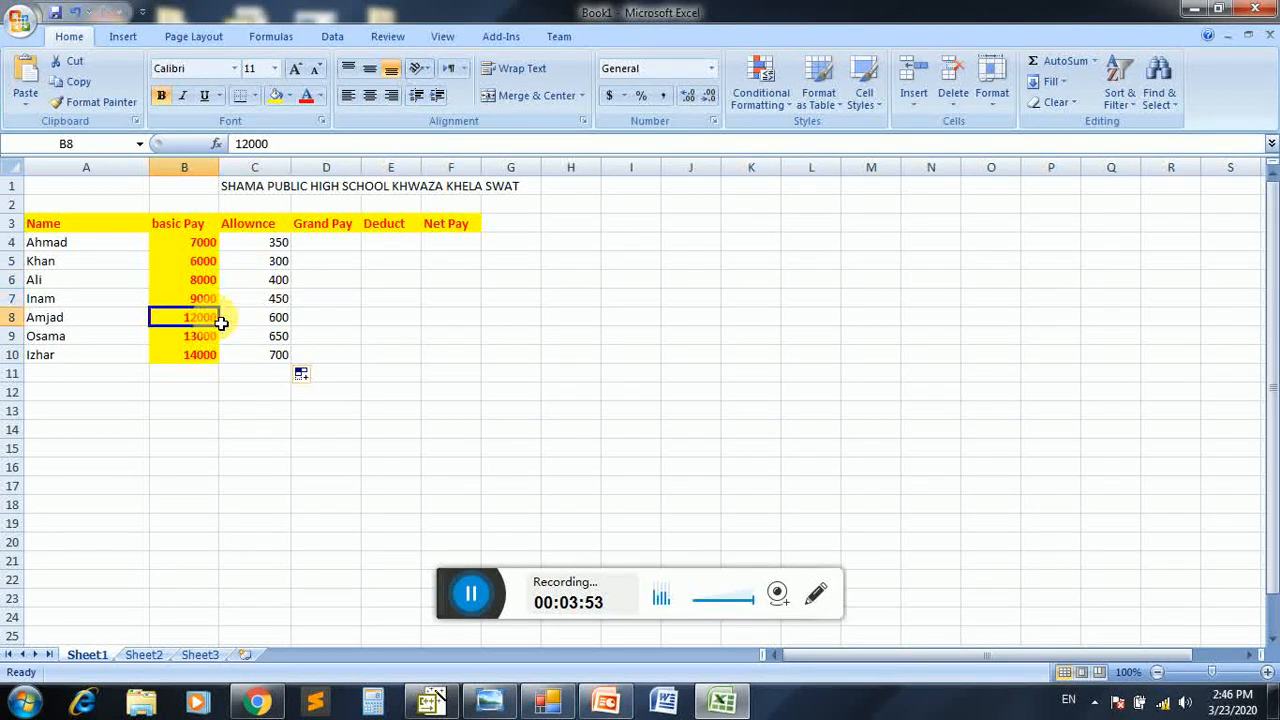
{"action": "left_click", "coordinate": [276, 320]}
Calculate the grand pay in D4 as basic pay plus allowance with the formula =B4+C4
{"action": "left_click", "coordinate": [335, 245]}
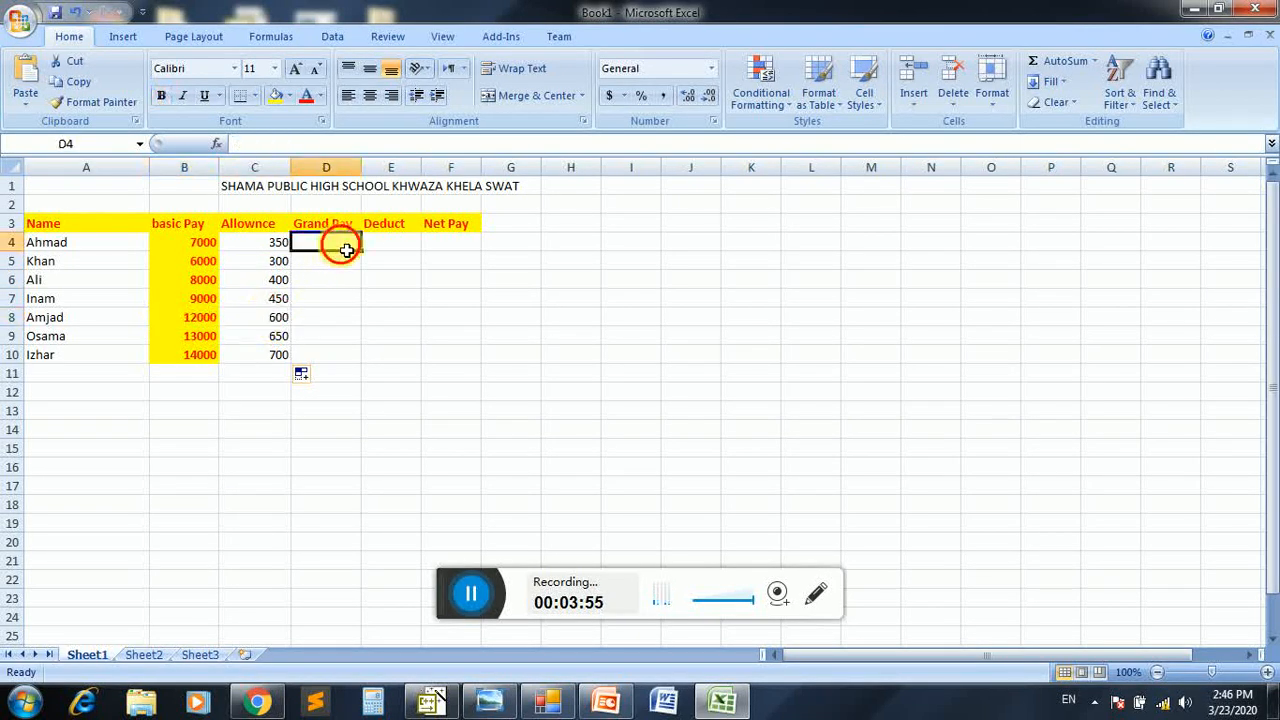
{"action": "left_click", "coordinate": [211, 249]}
{"action": "left_click", "coordinate": [258, 250]}
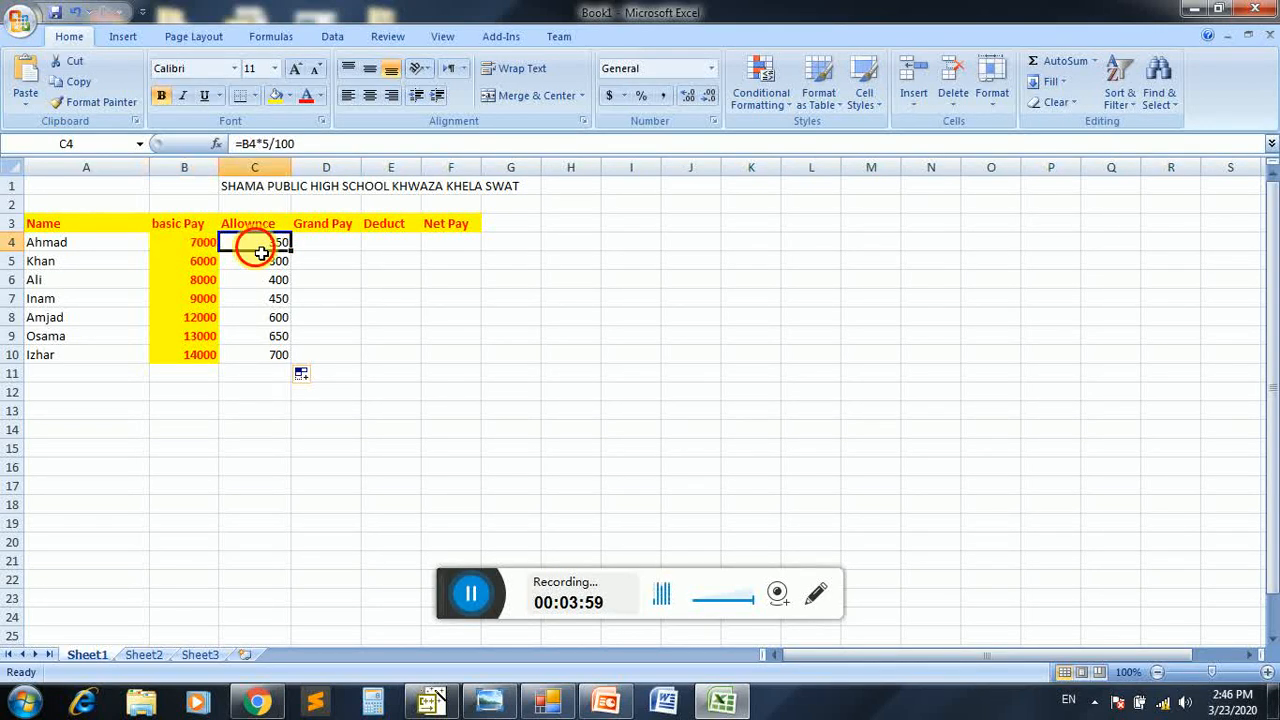
{"action": "left_click", "coordinate": [314, 251]}
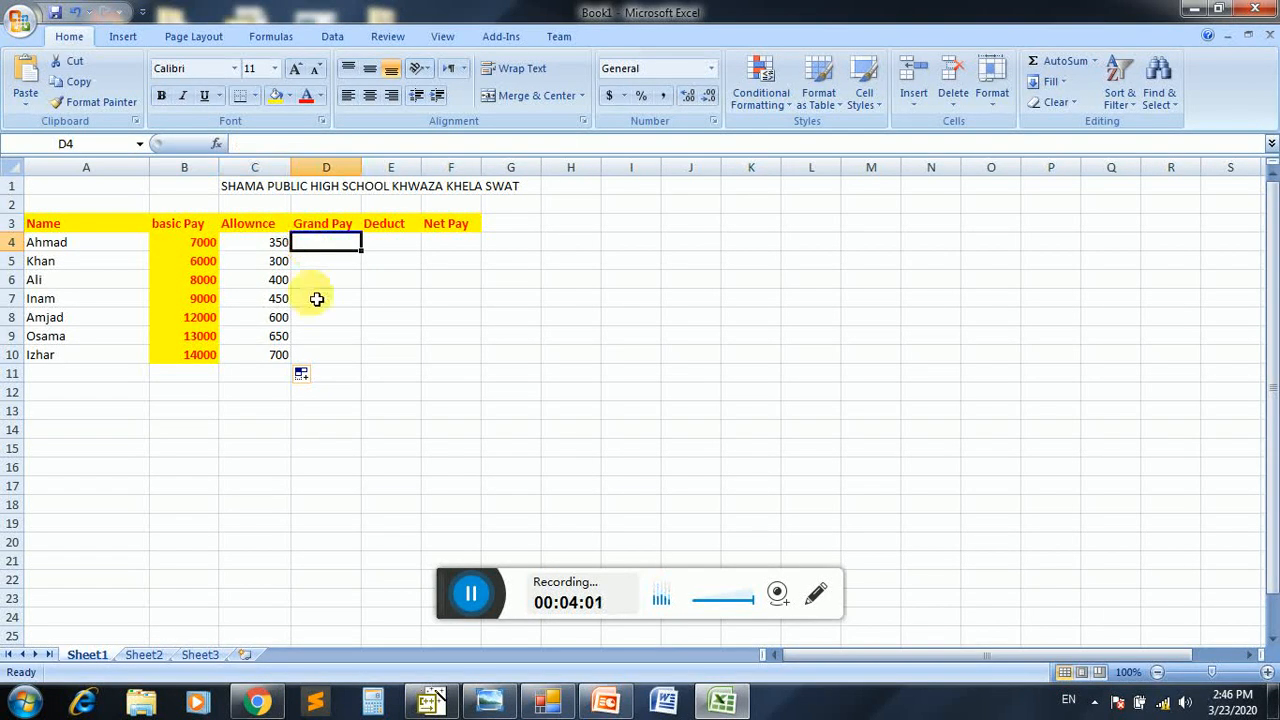
{"action": "type", "text": "="}
{"action": "left_click", "coordinate": [208, 247]}
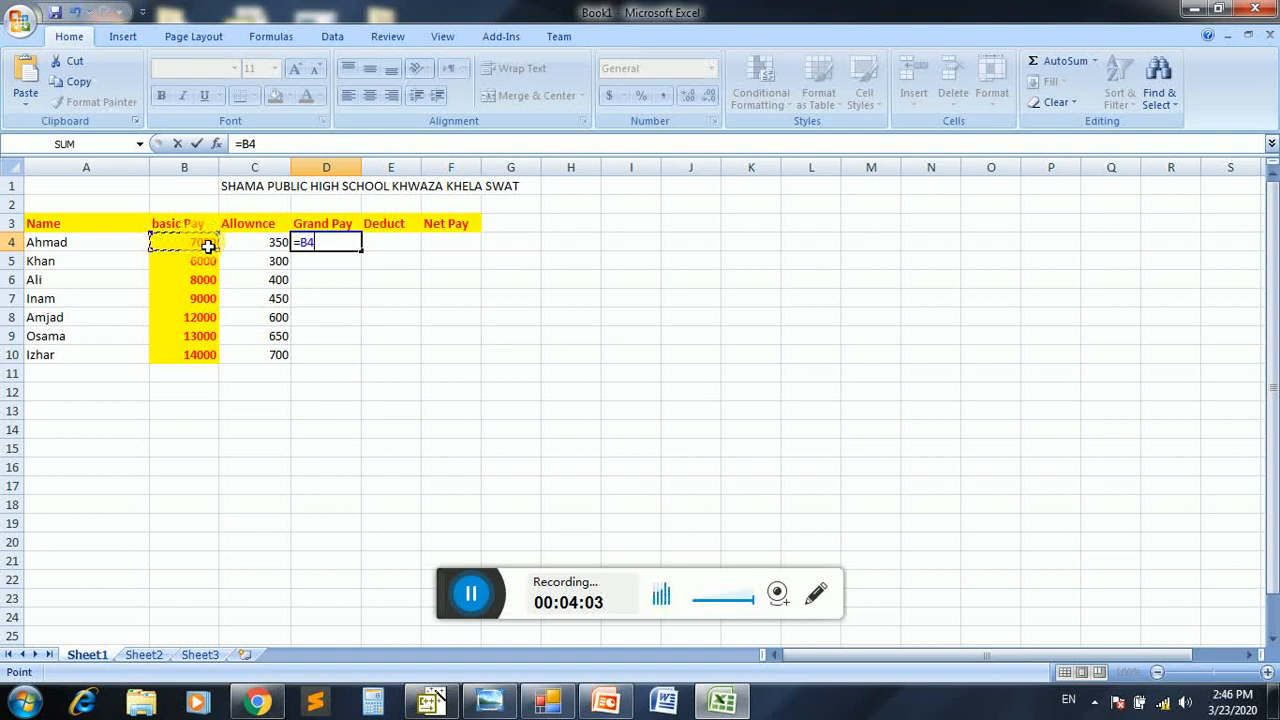
{"action": "type", "text": "+"}
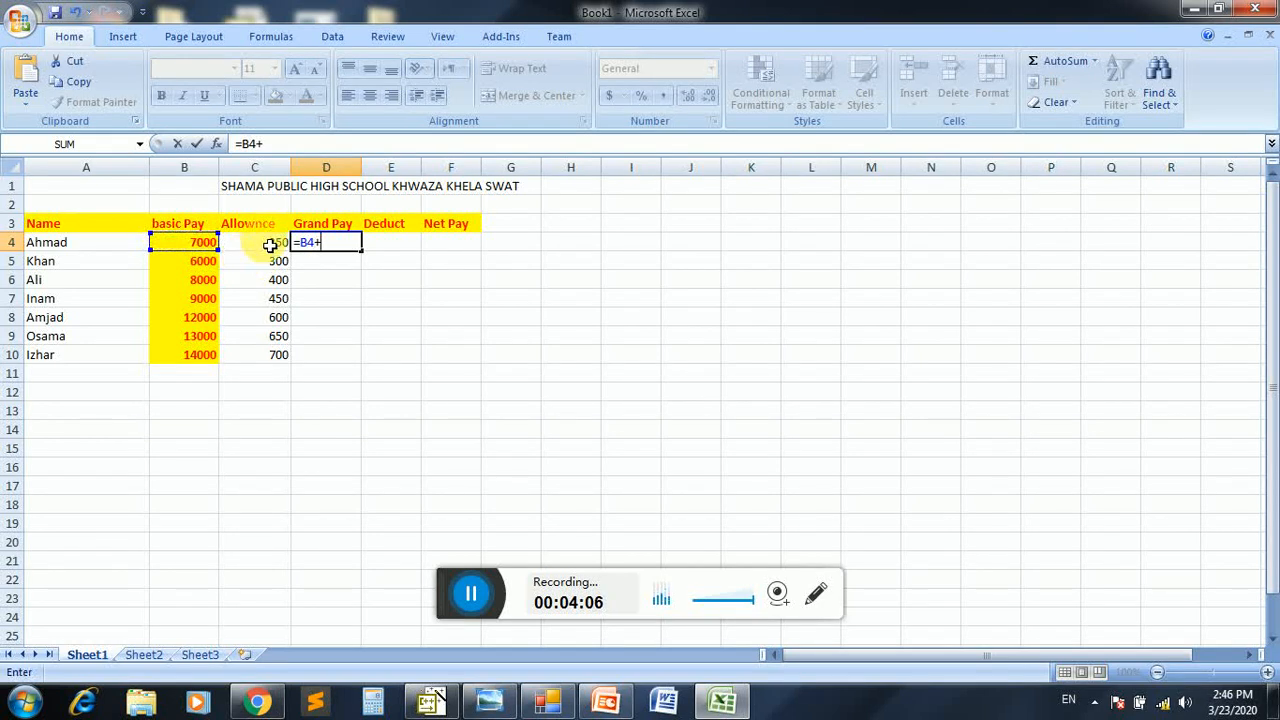
{"action": "left_click", "coordinate": [270, 243]}
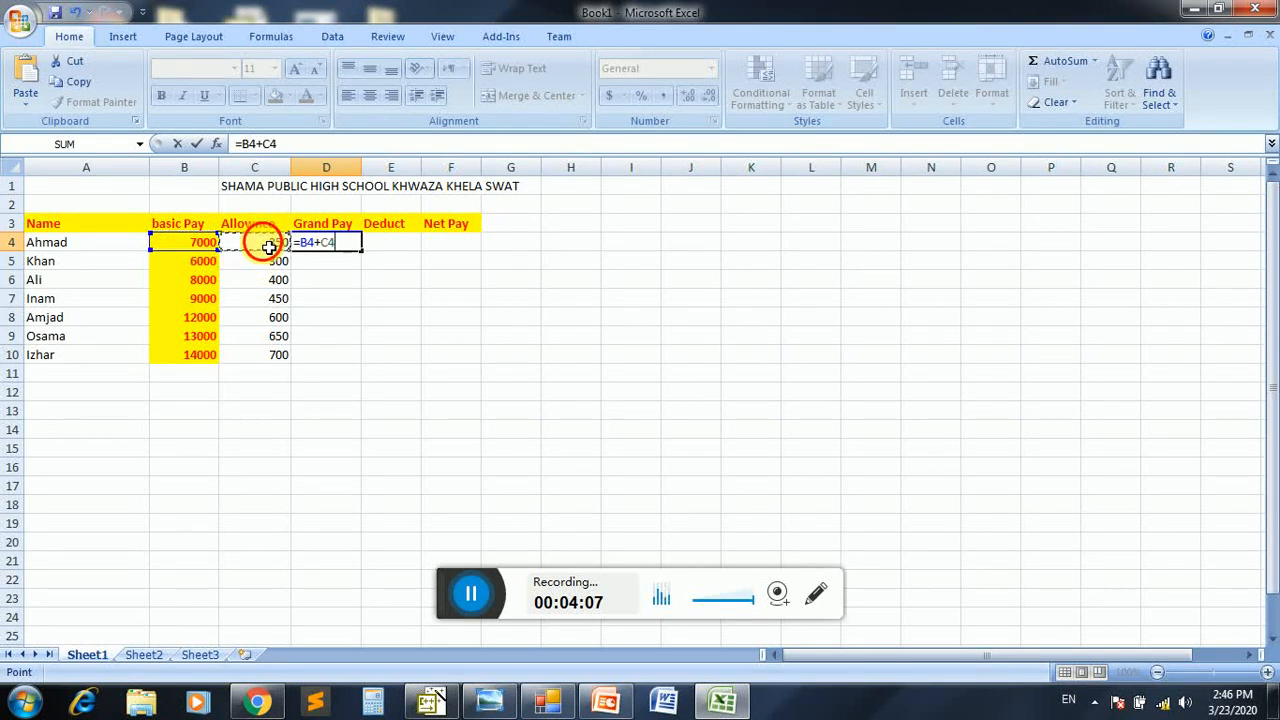
{"action": "key", "text": "Return"}
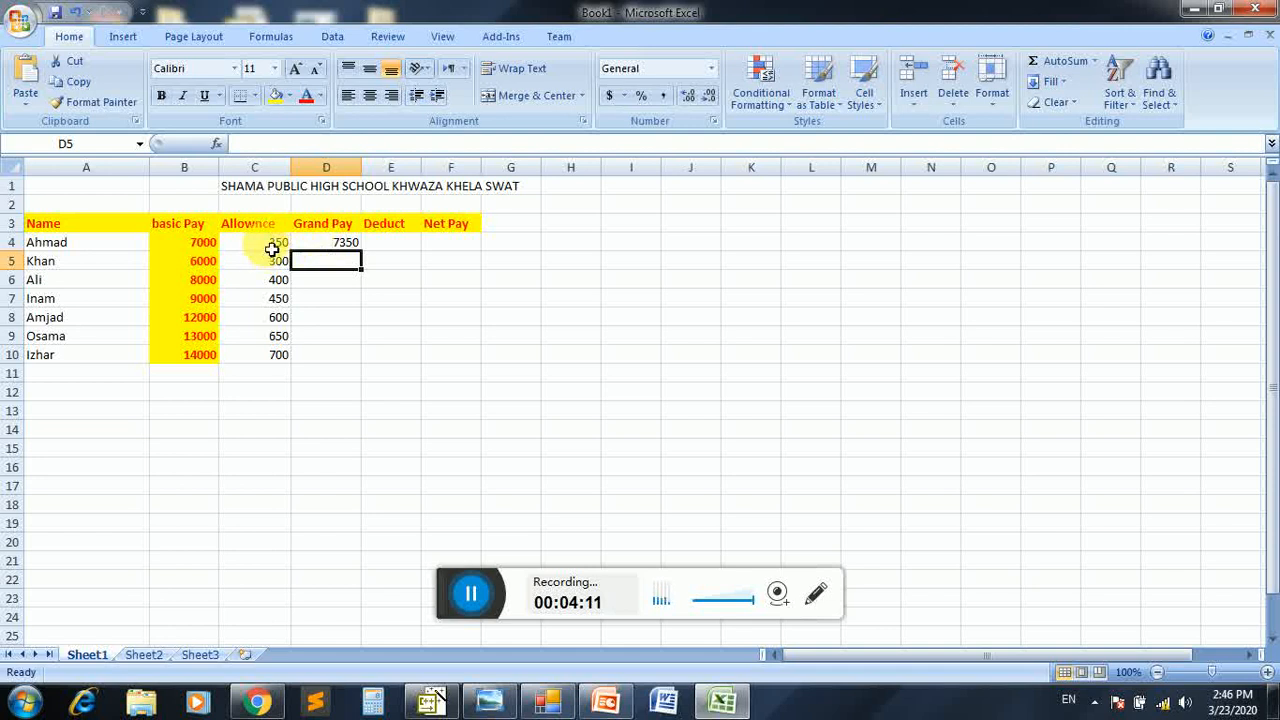
Fill the grand pay formula from D4 down to D10
{"action": "left_click", "coordinate": [212, 245]}
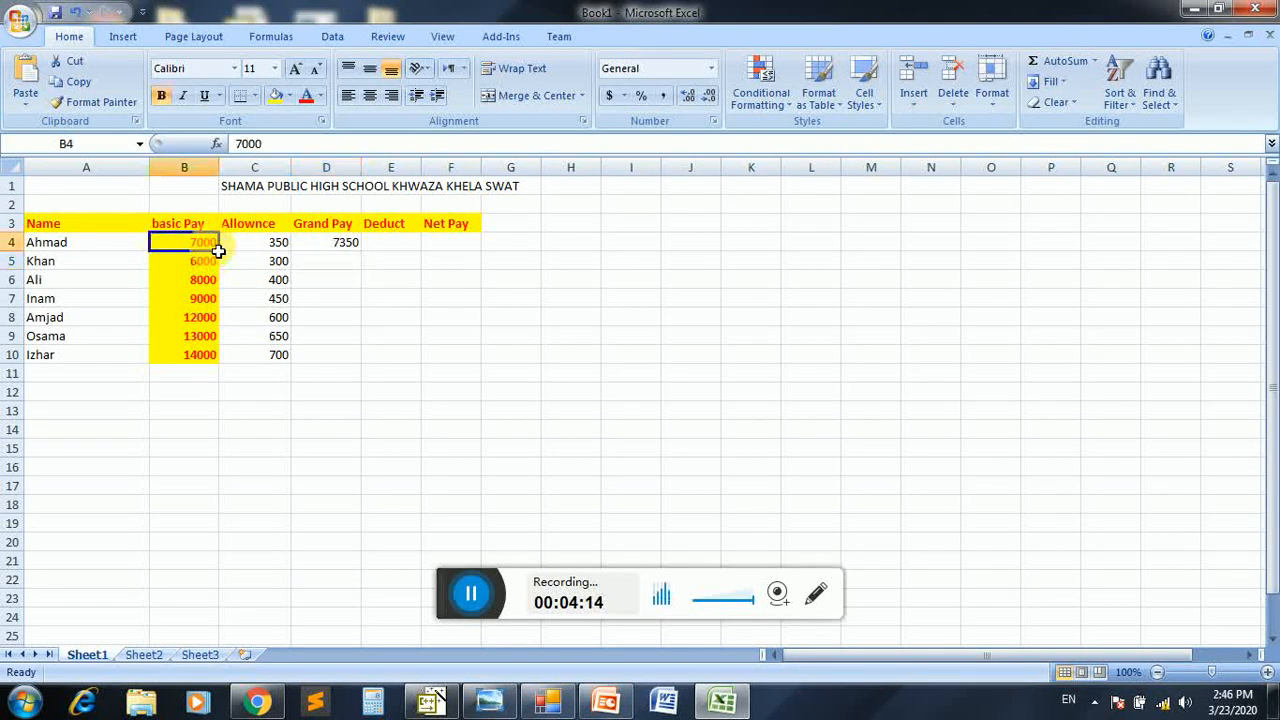
{"action": "left_click", "coordinate": [277, 246]}
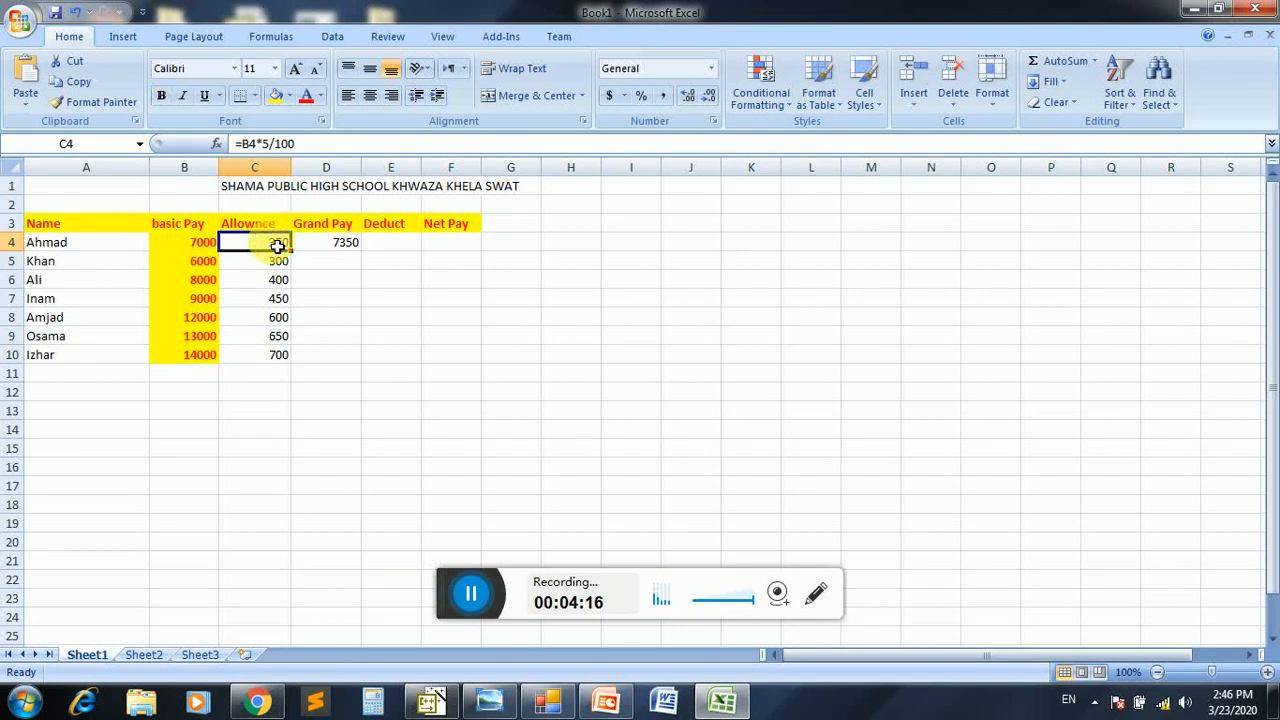
{"action": "left_click", "coordinate": [340, 246]}
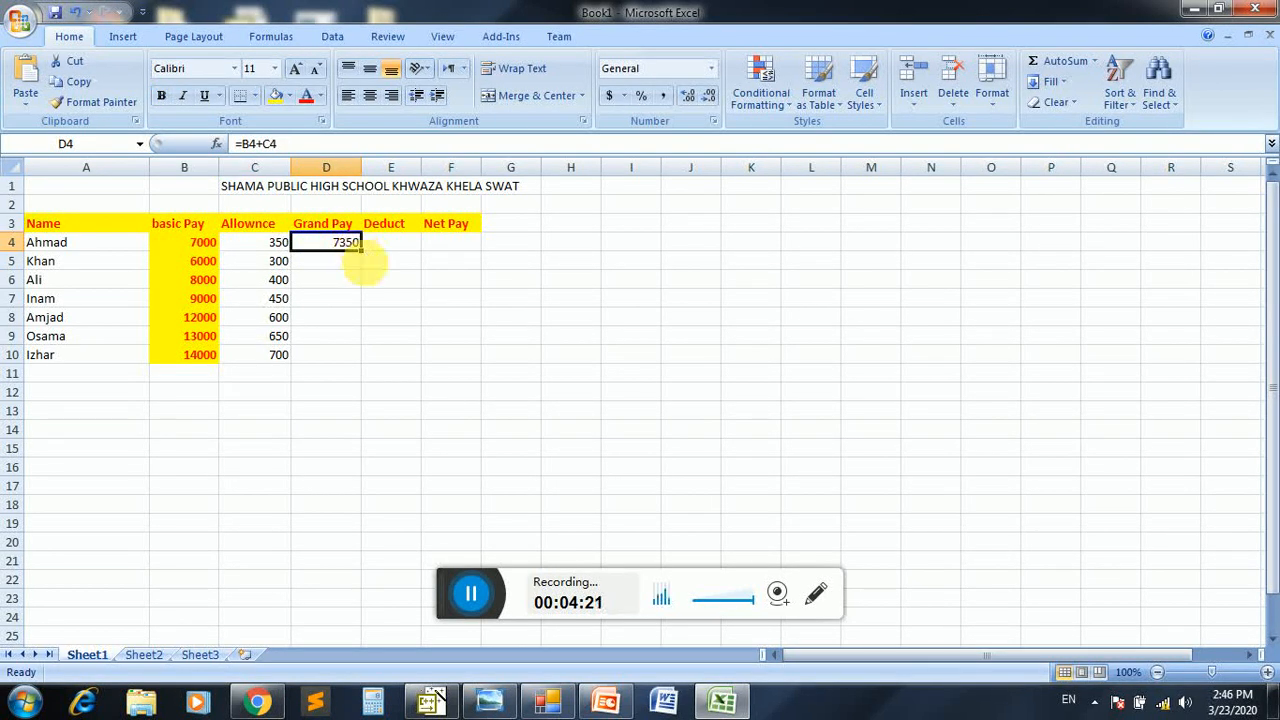
{"action": "left_click_drag", "start_coordinate": [361, 252], "coordinate": [352, 362]}
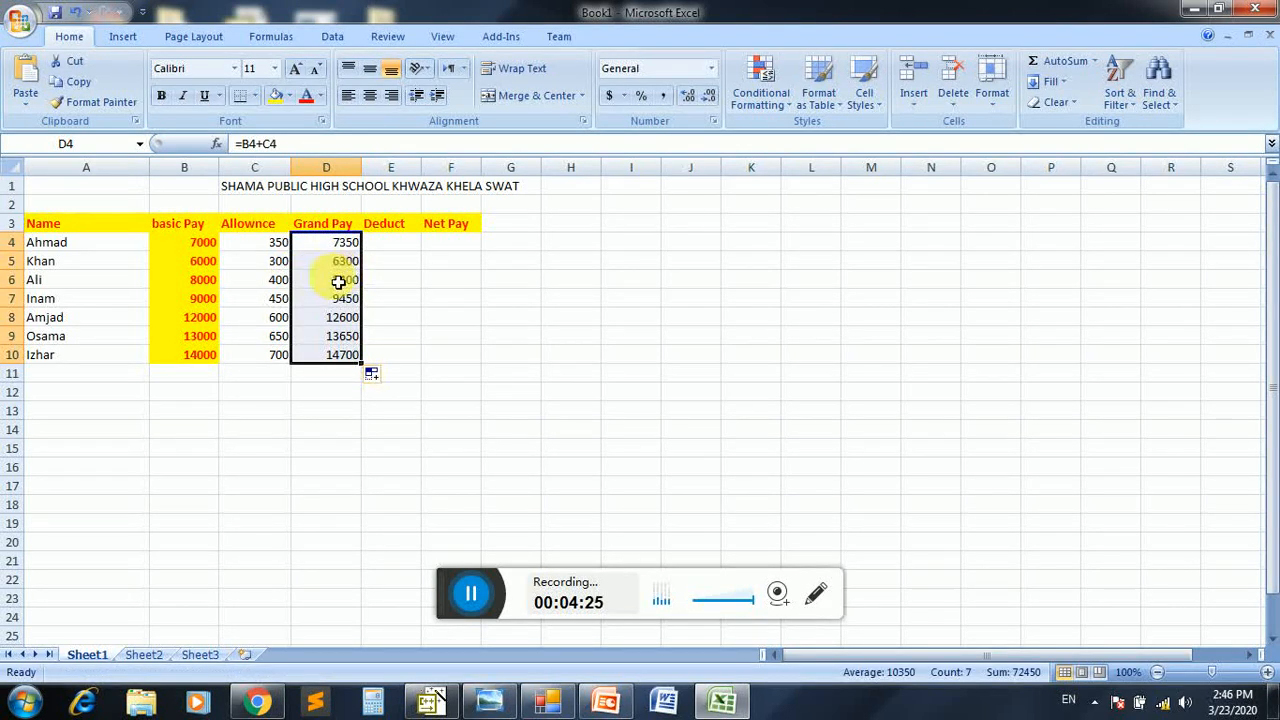
Check the grand pay in rows 5 and 8 against the basic pay and allowance of the same rows
{"action": "left_click", "coordinate": [196, 261]}
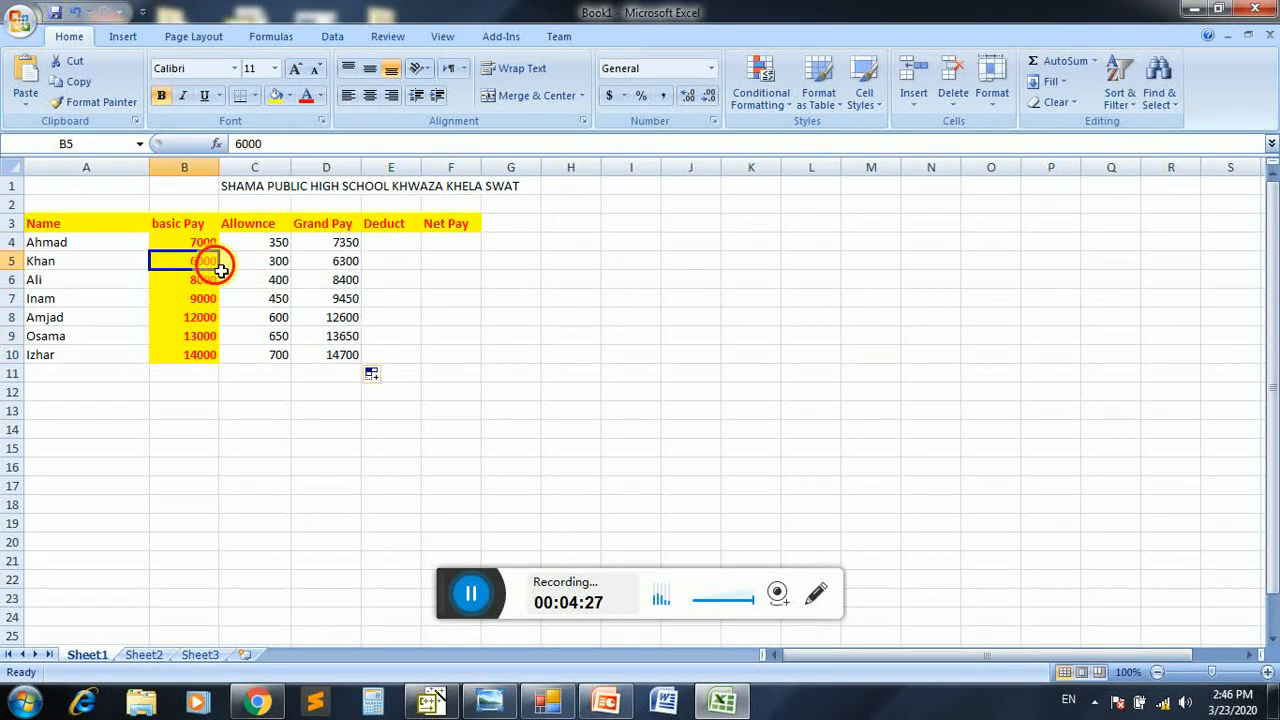
{"action": "left_click", "coordinate": [268, 266]}
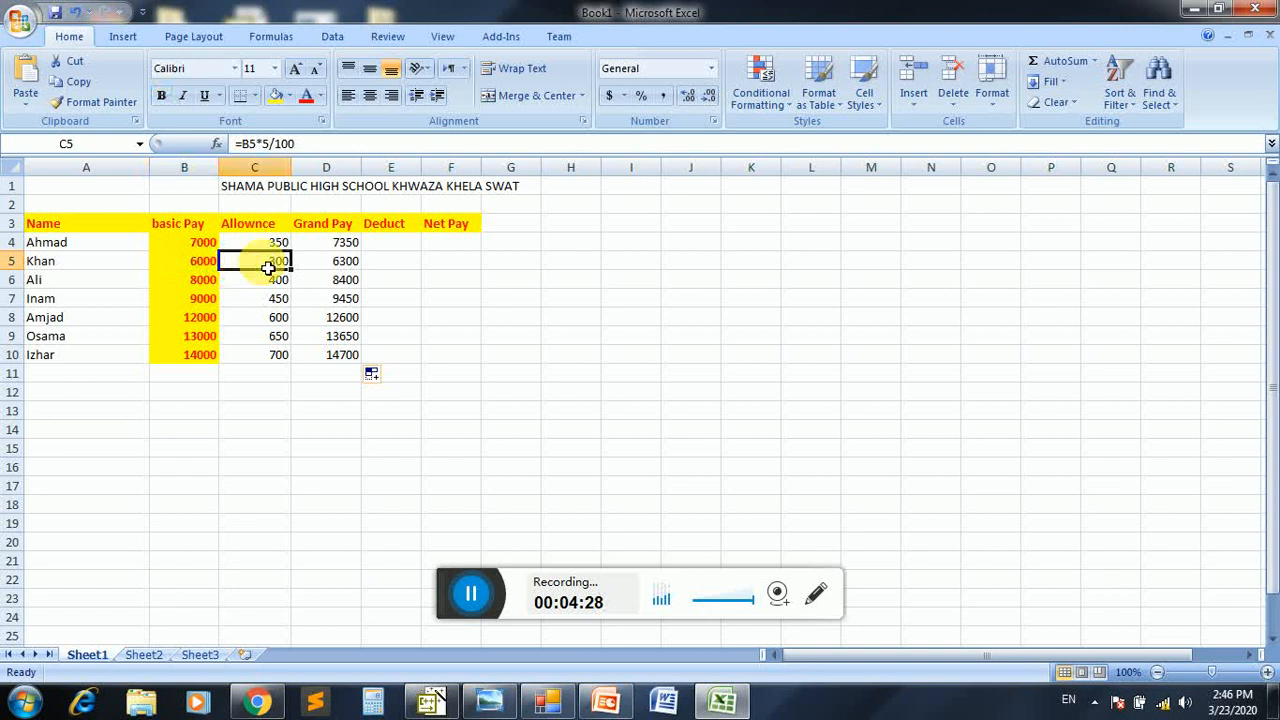
{"action": "left_click", "coordinate": [326, 261]}
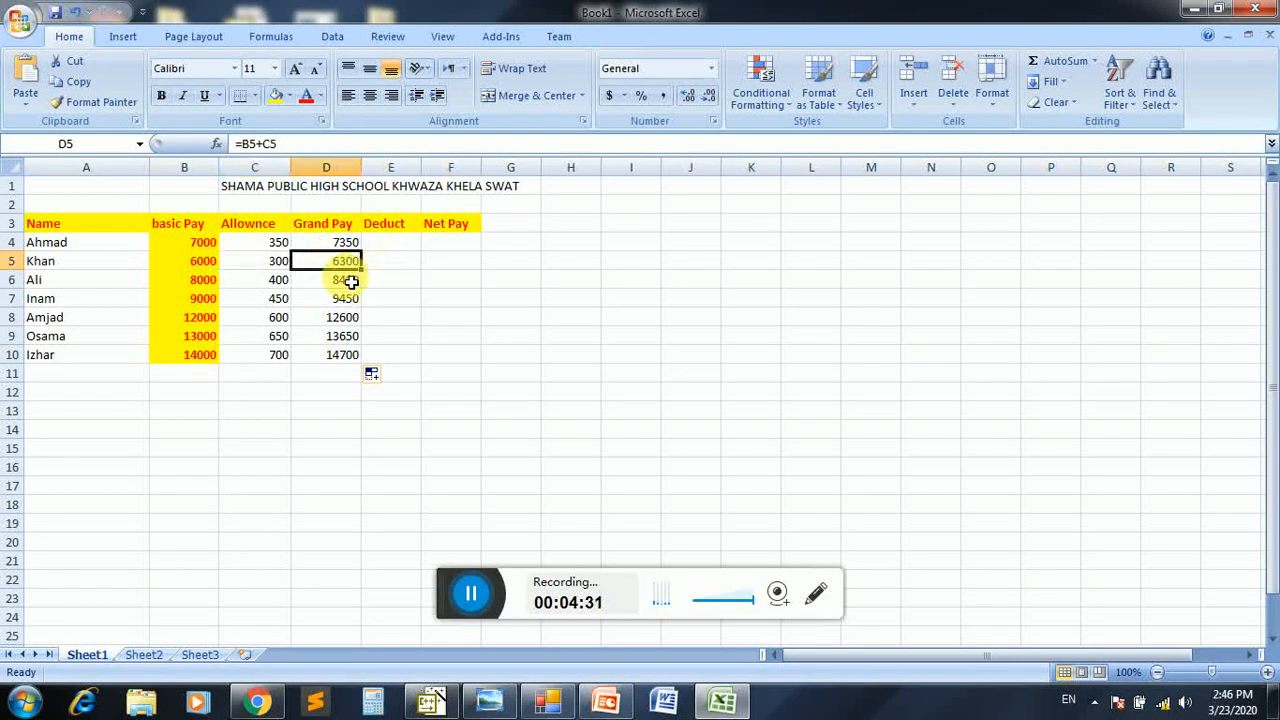
{"action": "left_click", "coordinate": [210, 318]}
{"action": "left_click", "coordinate": [272, 326]}
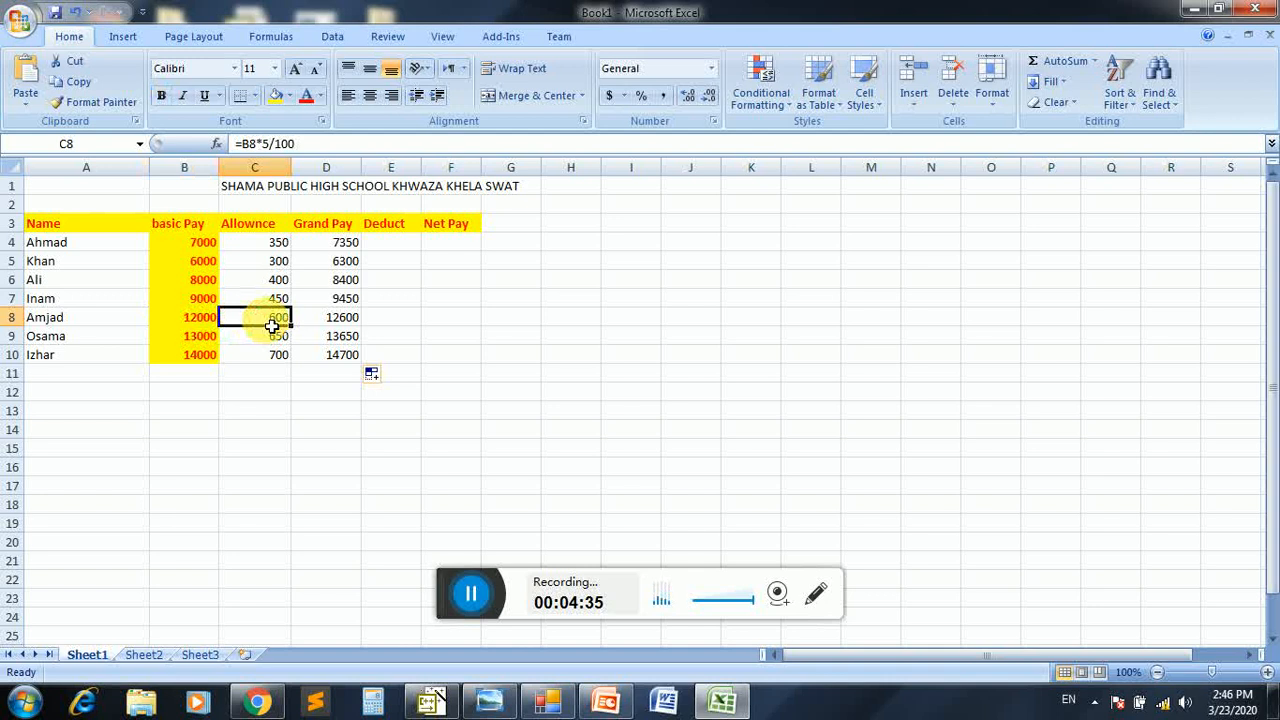
{"action": "left_click", "coordinate": [347, 320]}
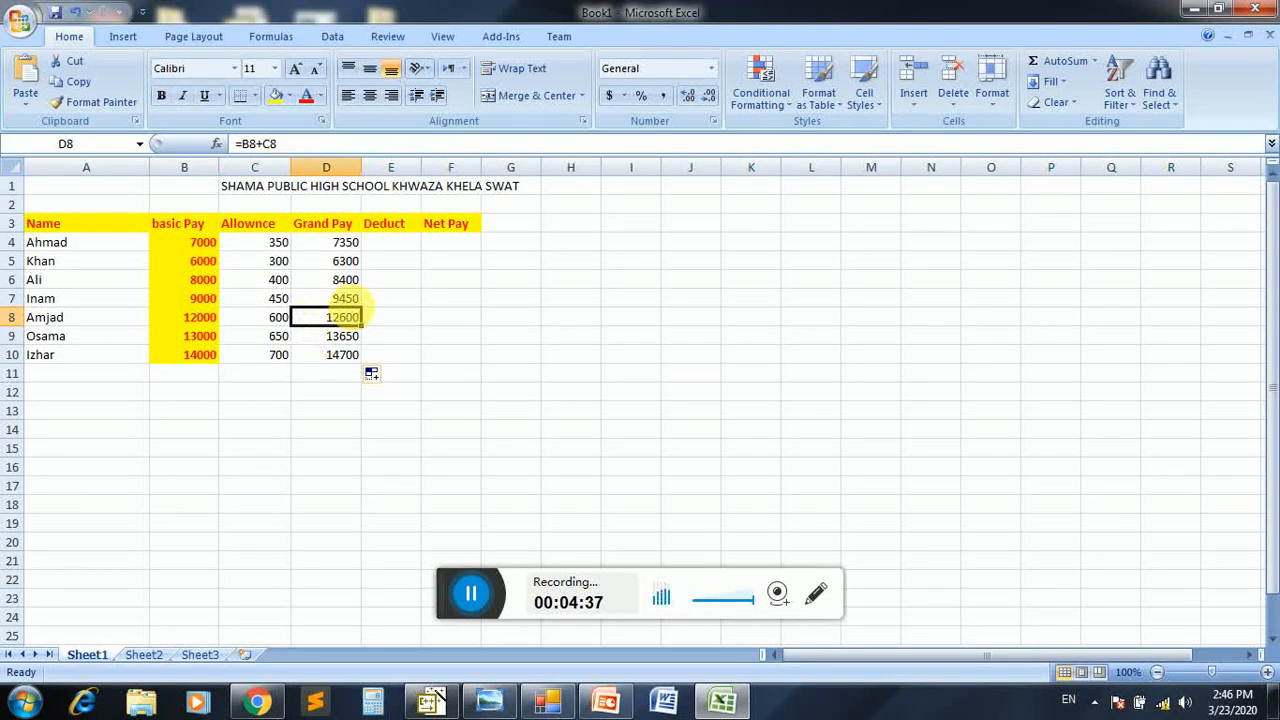
Calculate a 2% deduction from the basic pay in E4 with the formula =B4*2/100
{"action": "left_click", "coordinate": [419, 251]}
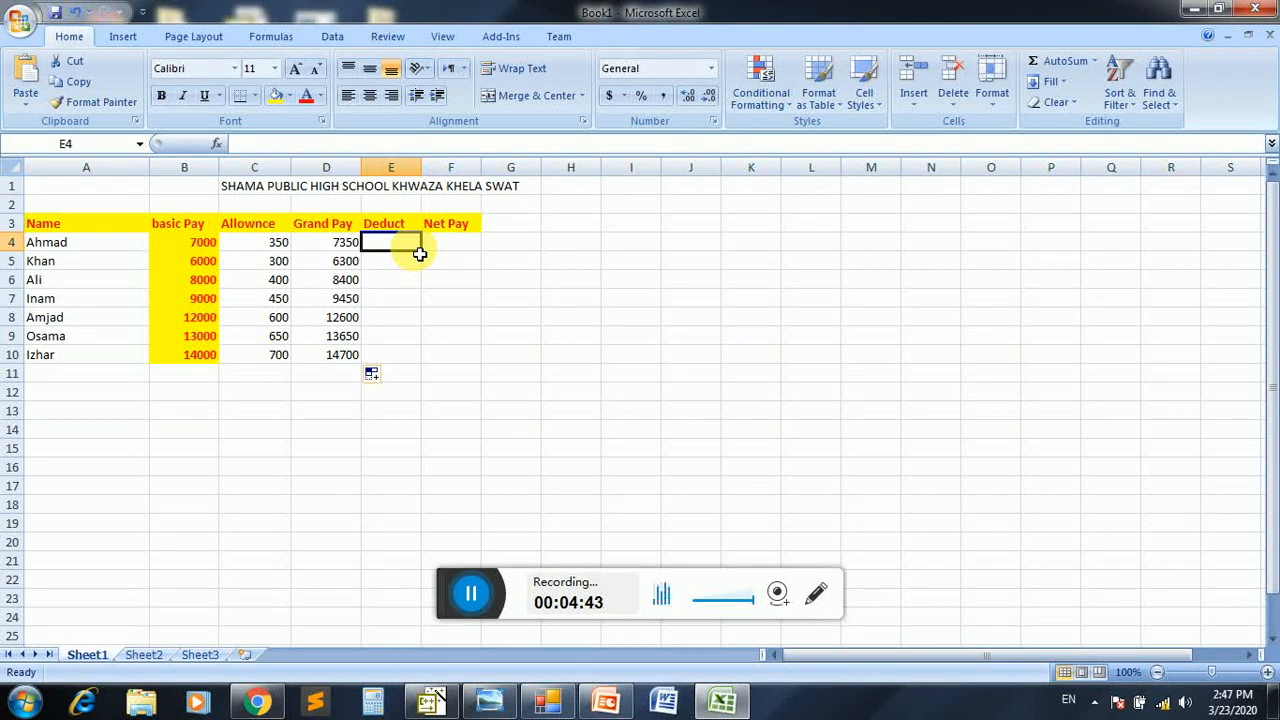
{"action": "type", "text": "="}
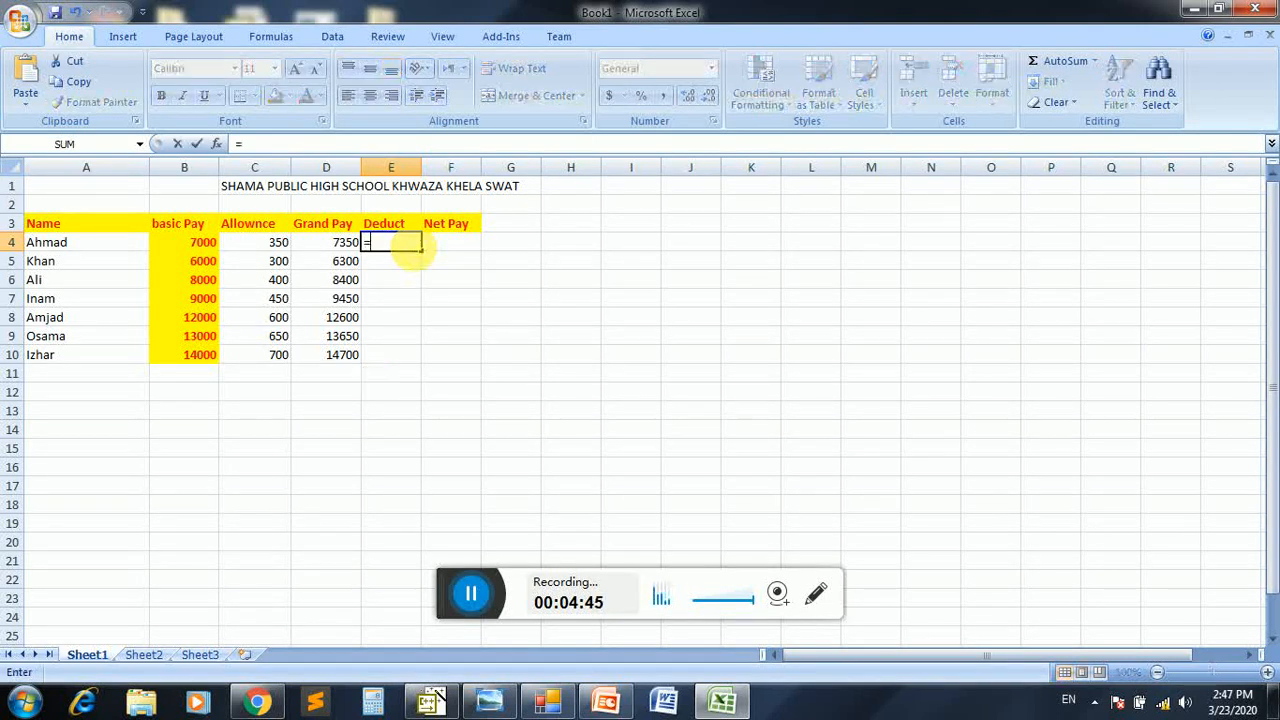
{"action": "left_click", "coordinate": [217, 246]}
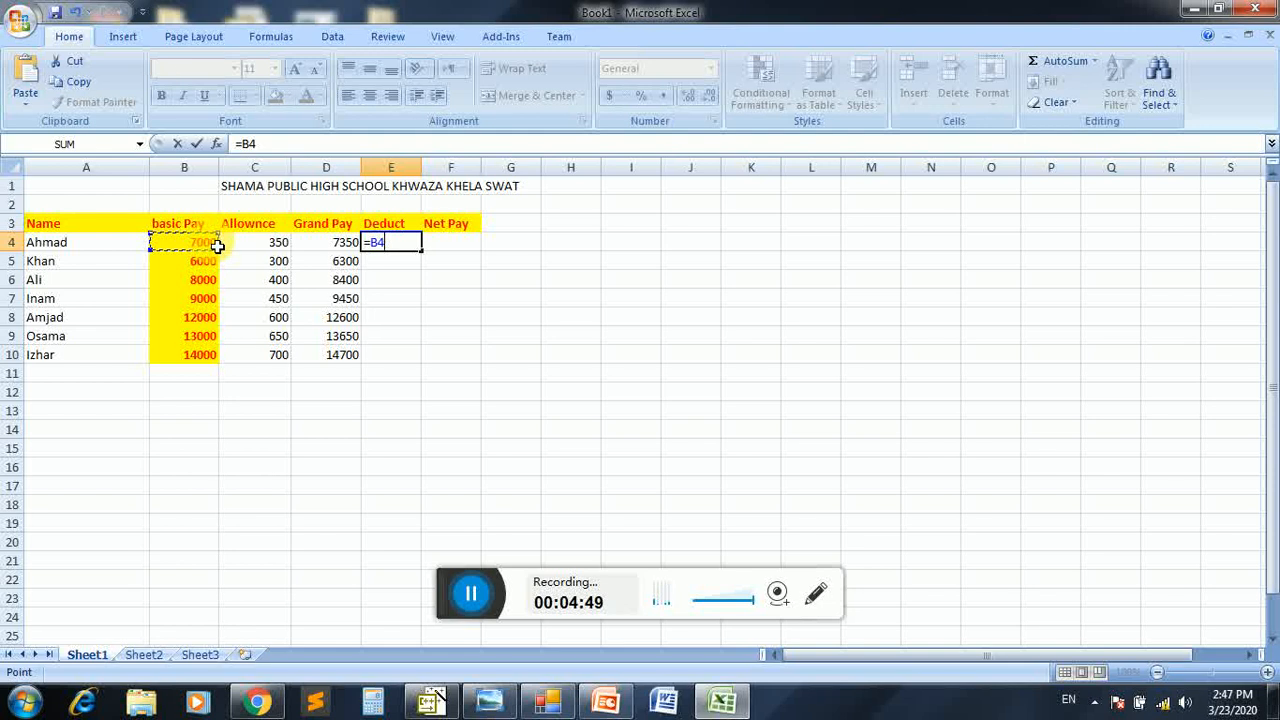
{"action": "type", "text": "*"}
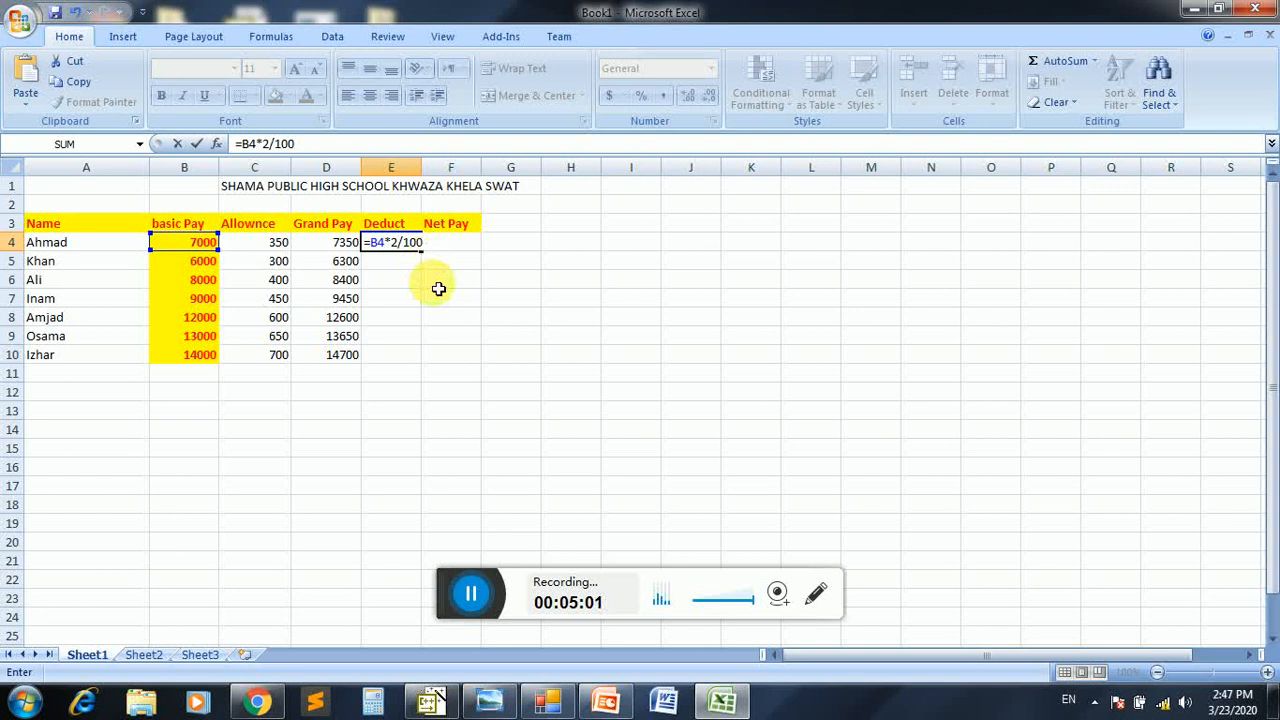
{"action": "key", "text": "Return"}
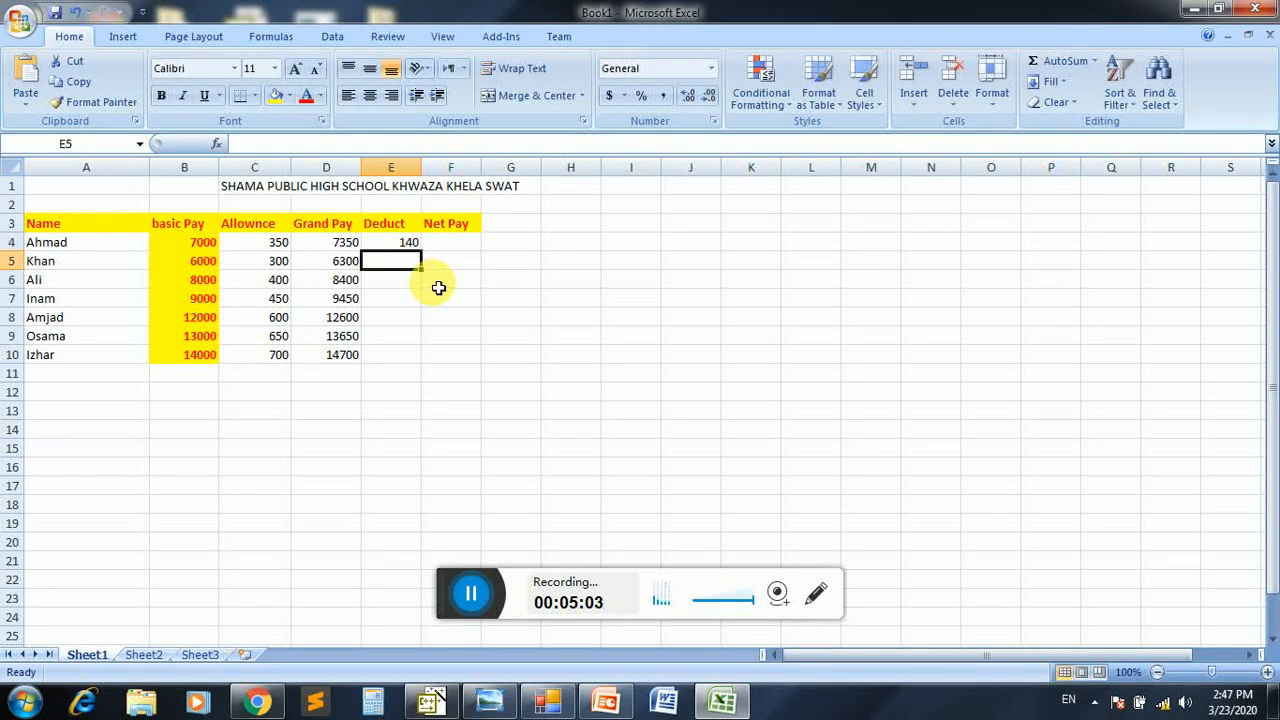
Fill the deduction formula from E4 down to E10 and format these values in bold red
{"action": "left_click", "coordinate": [409, 246]}
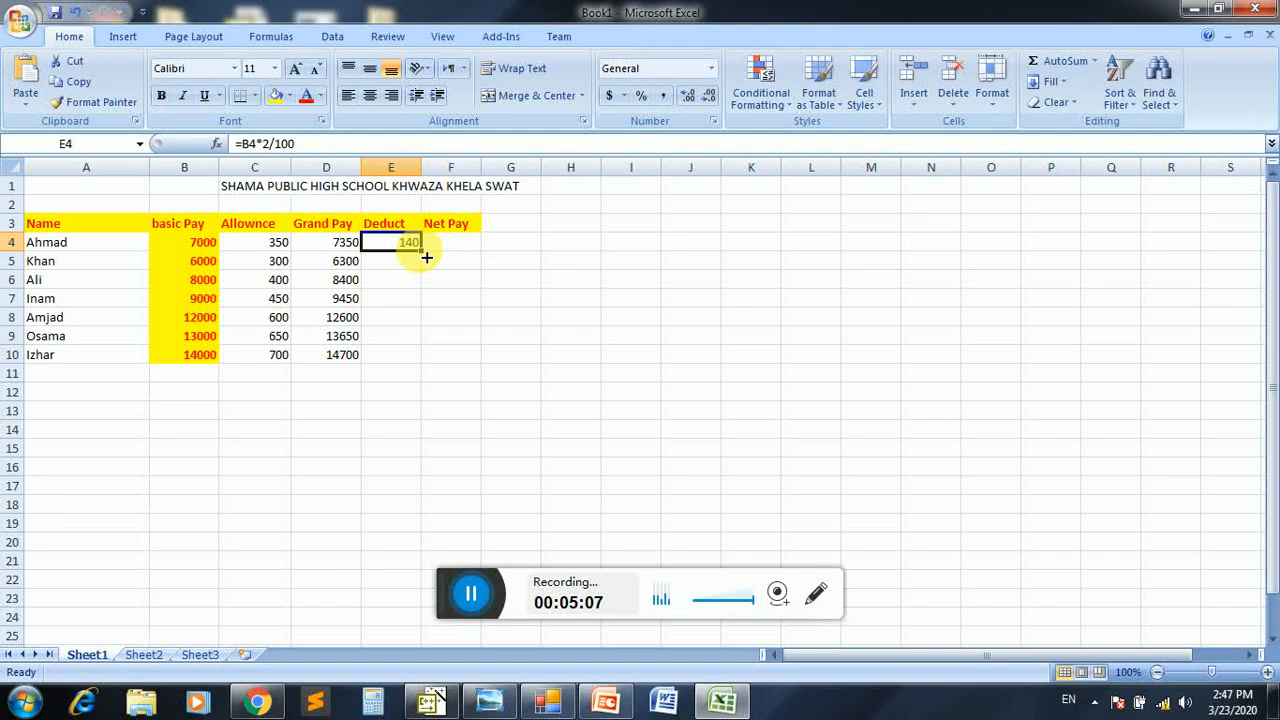
{"action": "left_click_drag", "start_coordinate": [426, 257], "coordinate": [421, 362]}
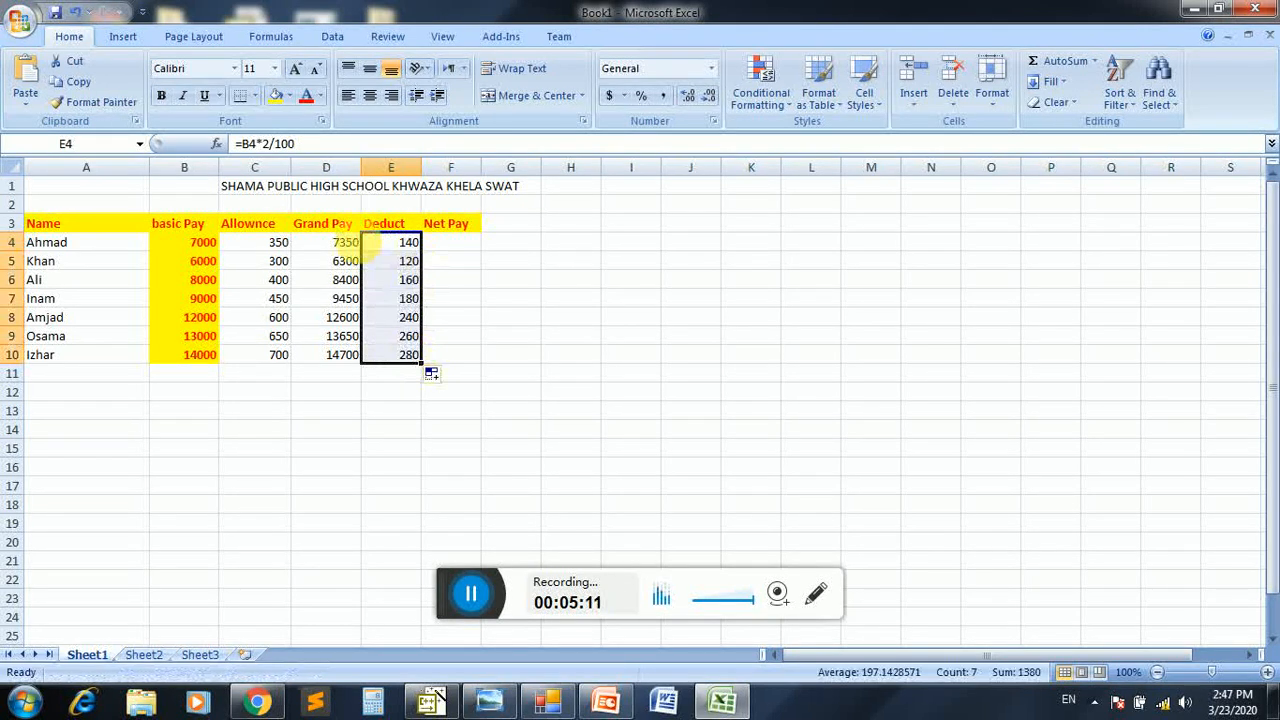
{"action": "left_click", "coordinate": [306, 97]}
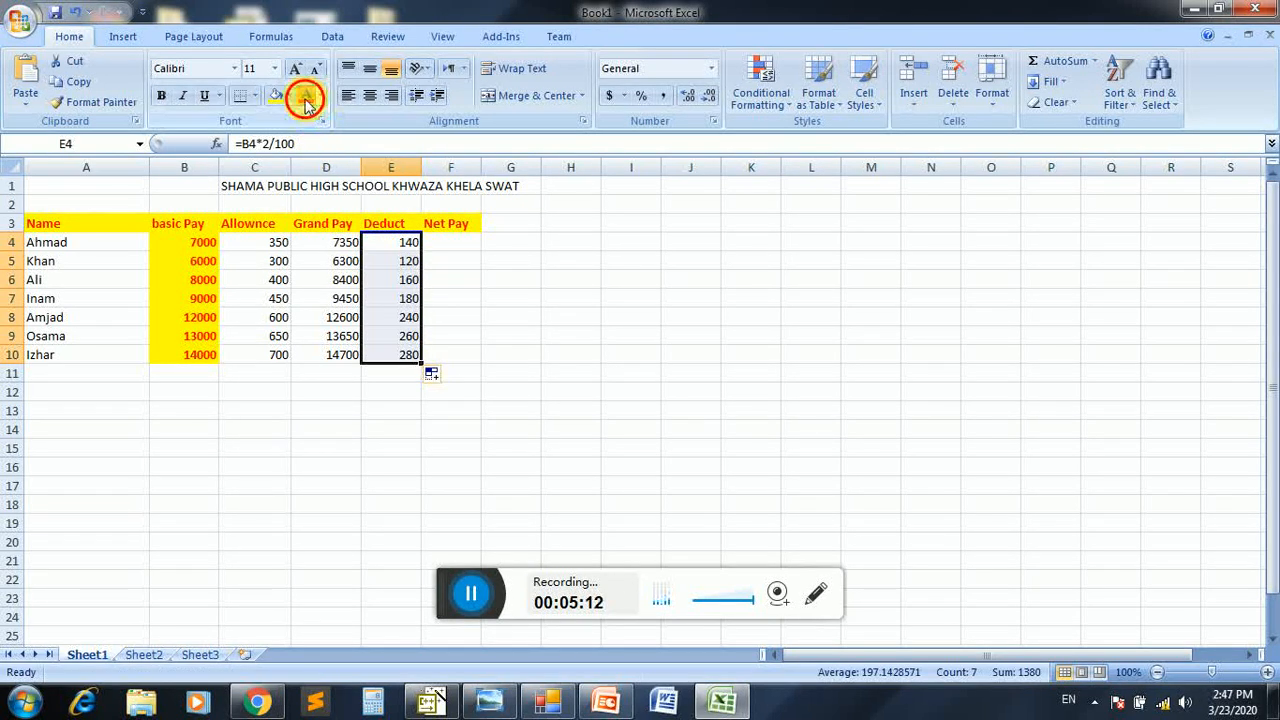
{"action": "left_click", "coordinate": [163, 95]}
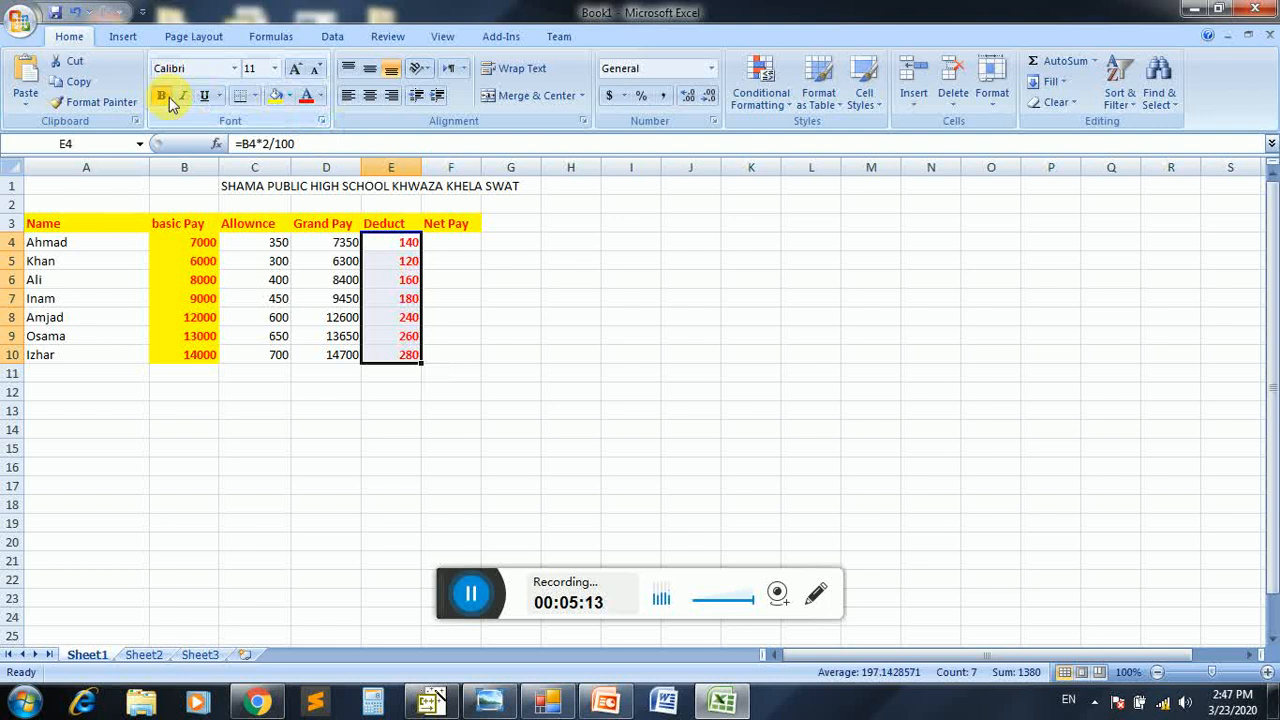
Calculate the net pay with the formula =D4-E4 in F4 and fill it down to F10
{"action": "left_click", "coordinate": [434, 240]}
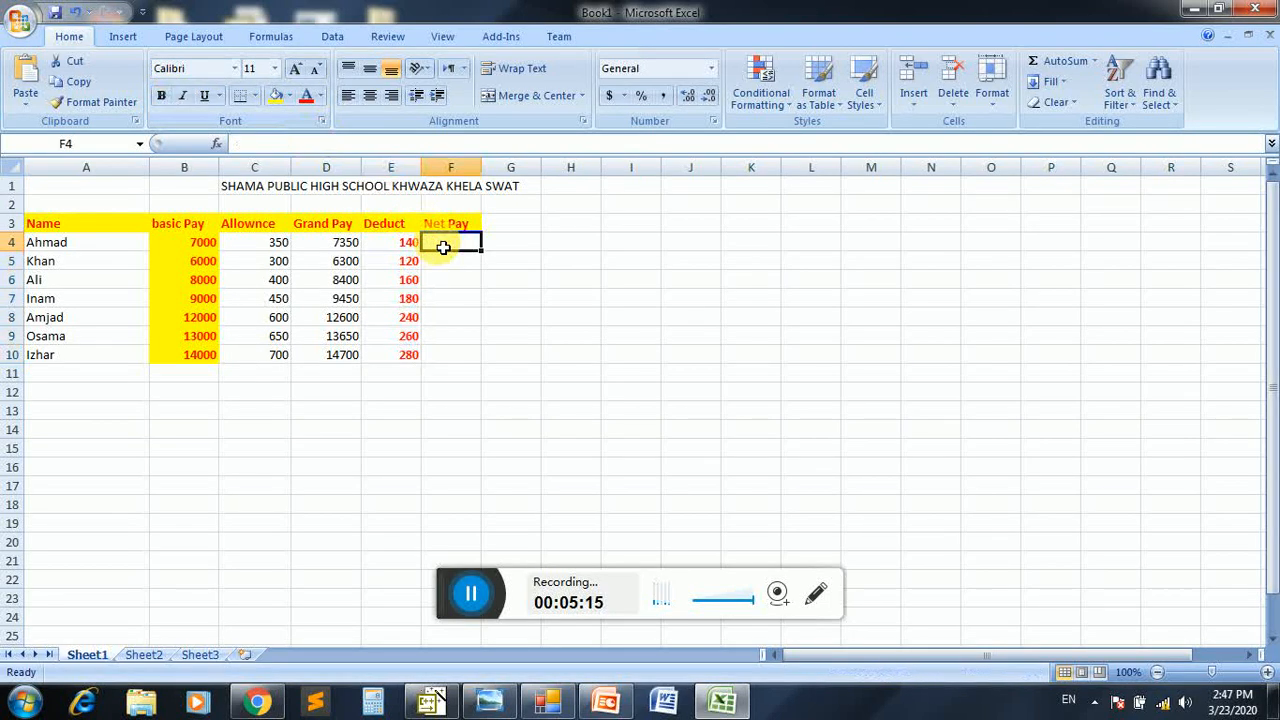
{"action": "left_click", "coordinate": [195, 242]}
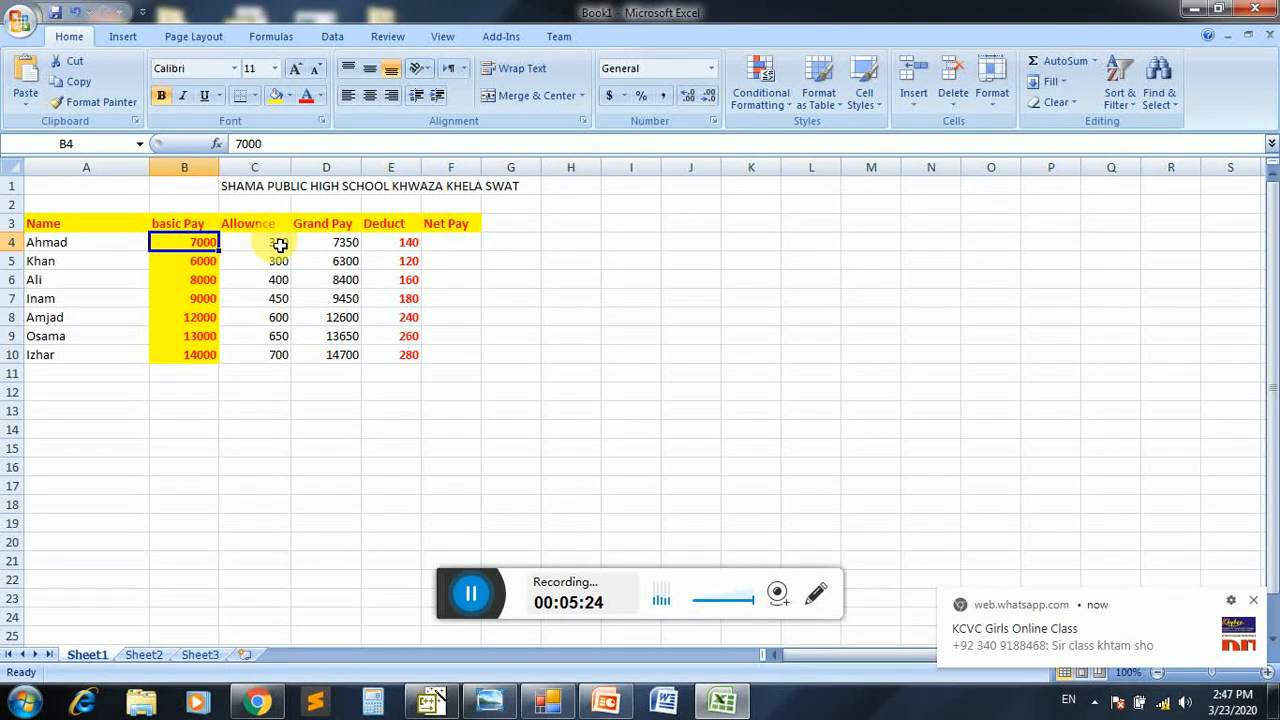
{"action": "left_click", "coordinate": [279, 245]}
{"action": "left_click", "coordinate": [329, 245]}
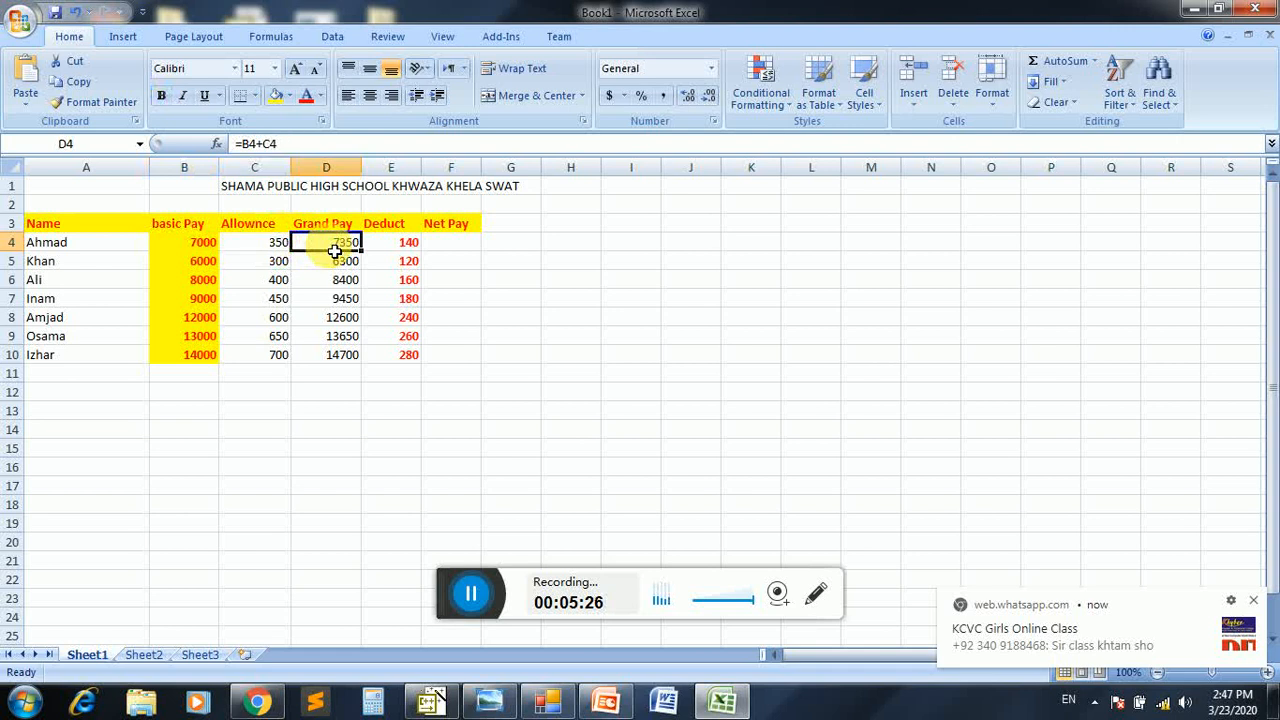
{"action": "left_click", "coordinate": [387, 246]}
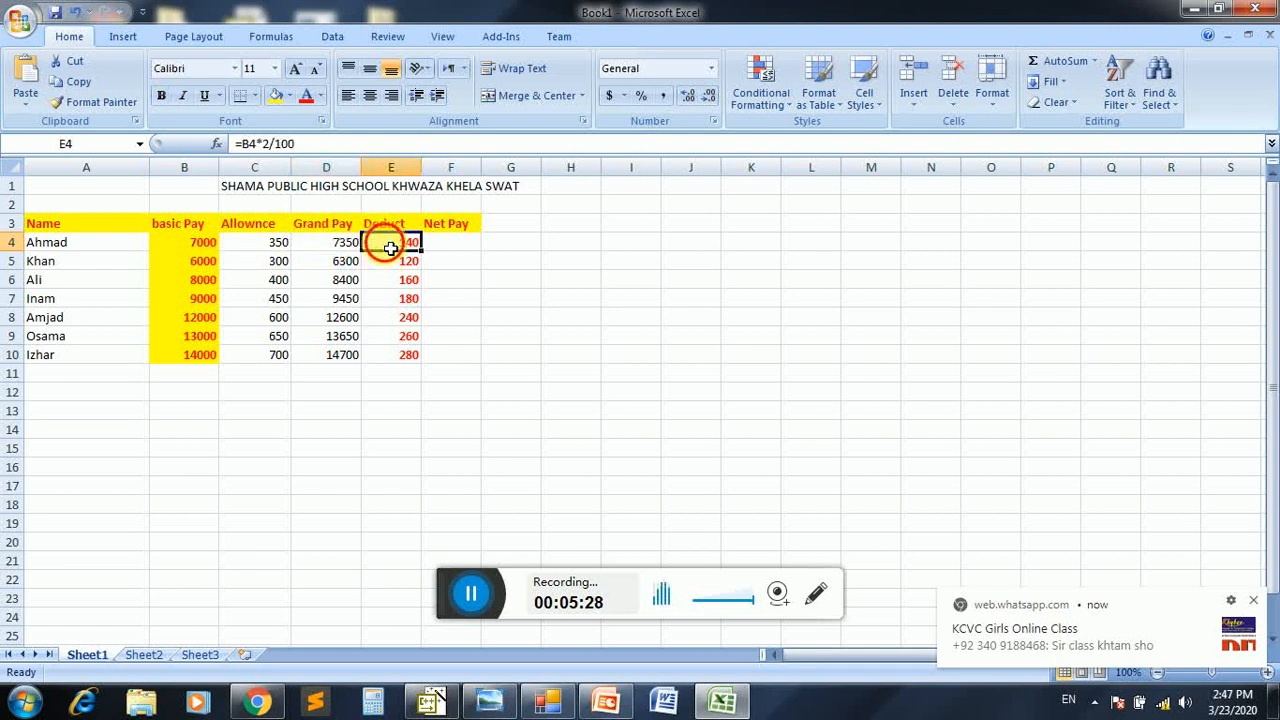
{"action": "left_click", "coordinate": [441, 248]}
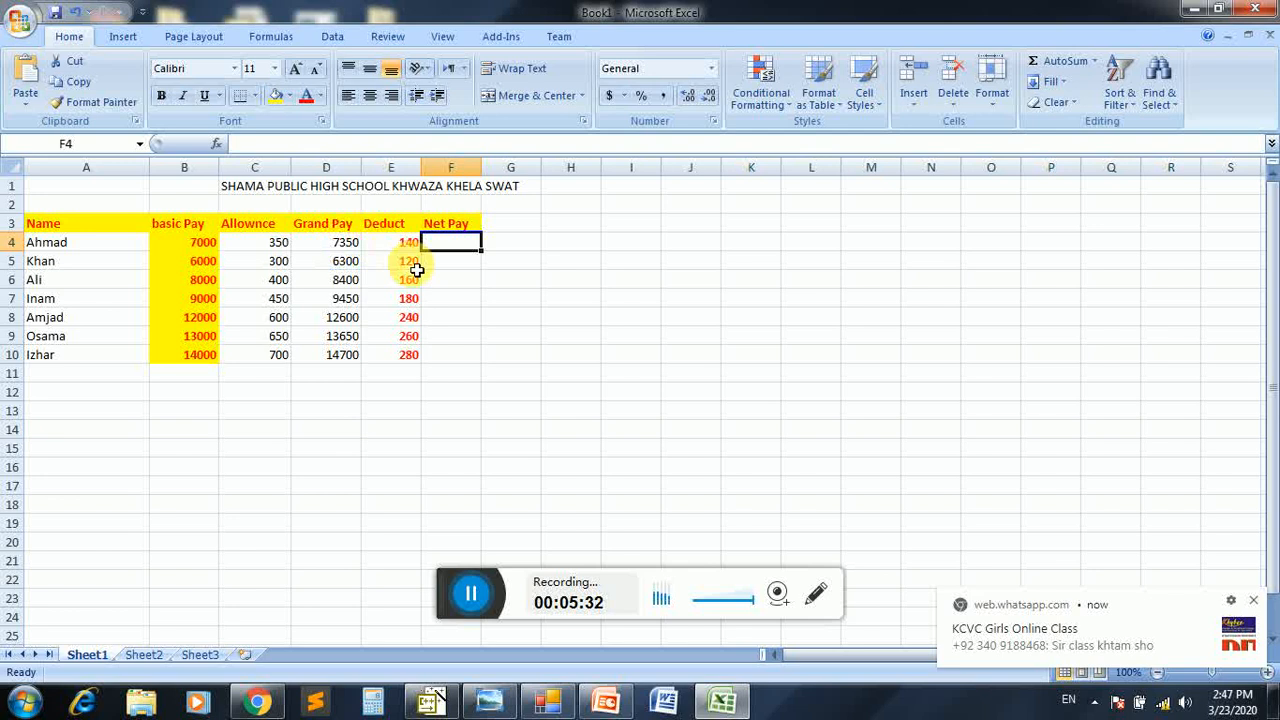
{"action": "type", "text": "="}
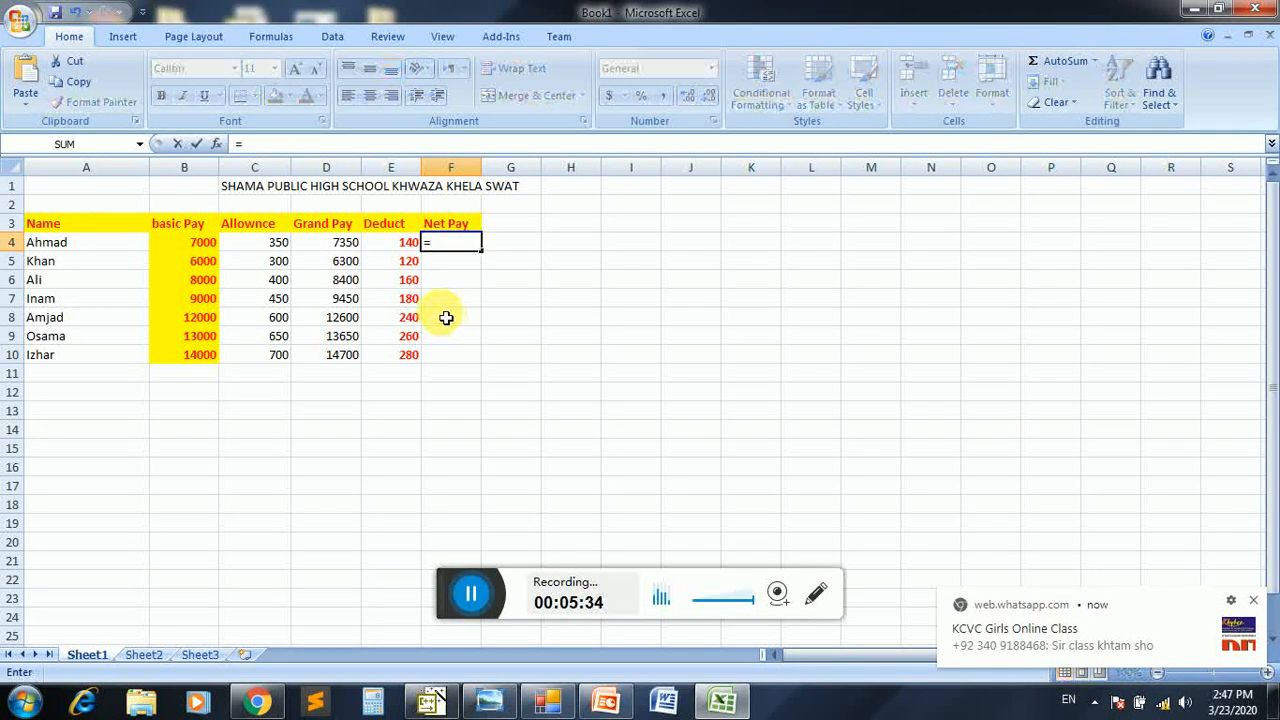
{"action": "left_click", "coordinate": [355, 250]}
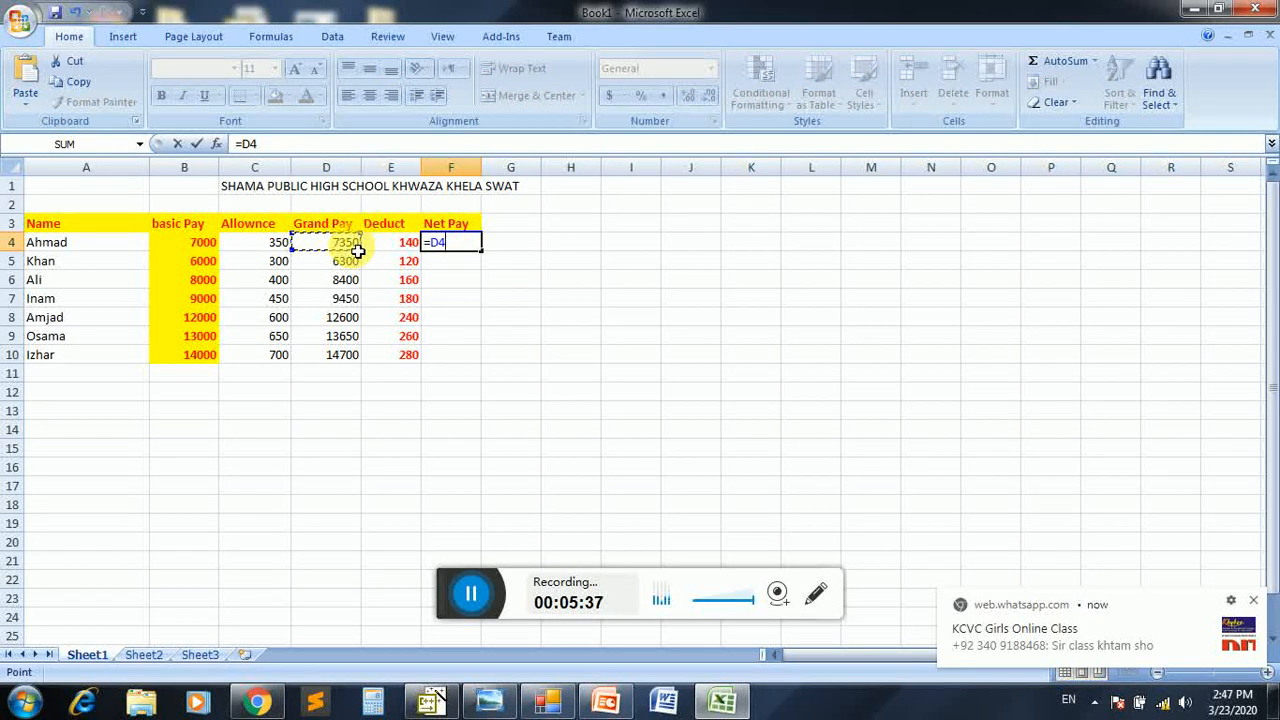
{"action": "type", "text": "-"}
{"action": "left_click", "coordinate": [420, 246]}
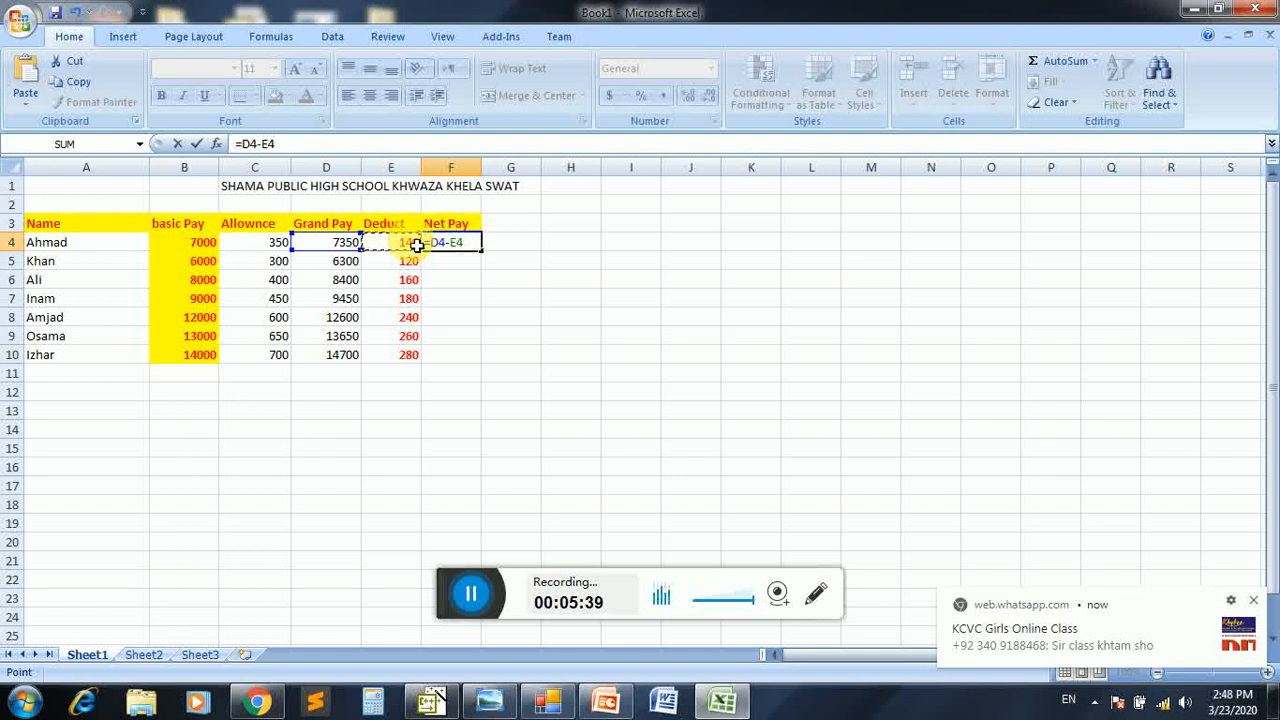
{"action": "key", "text": "Return"}
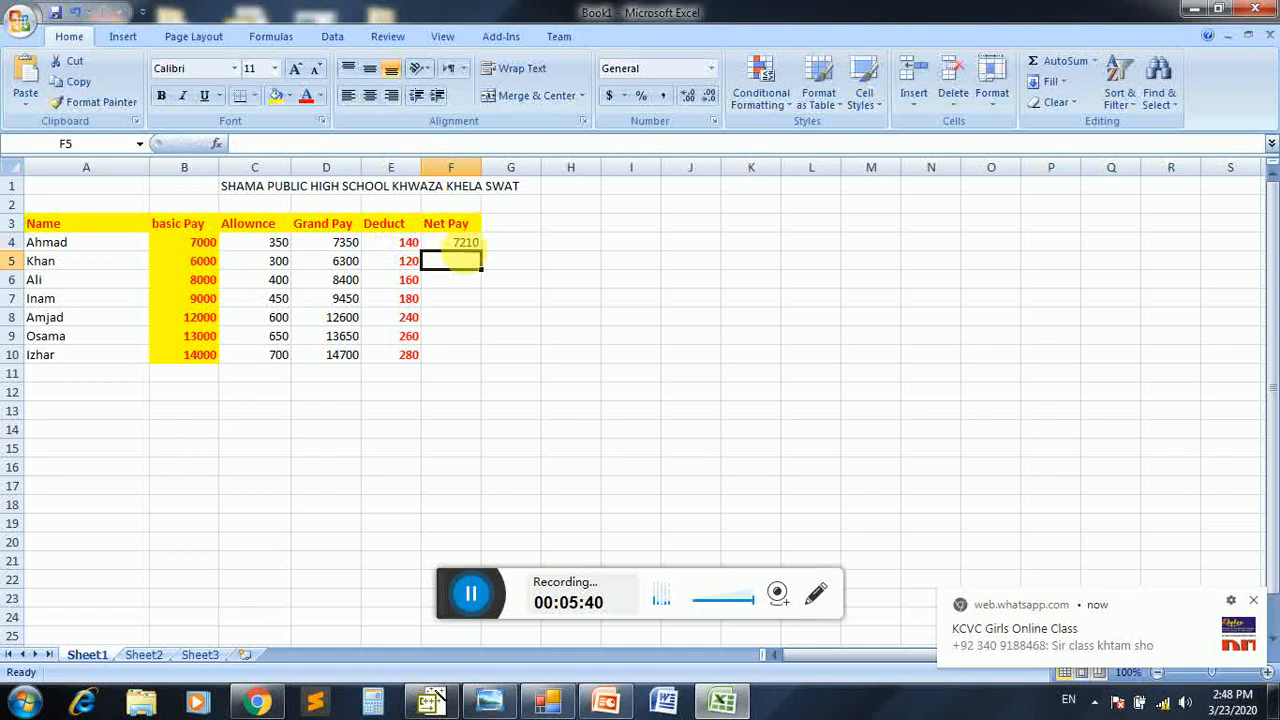
{"action": "left_click", "coordinate": [471, 245]}
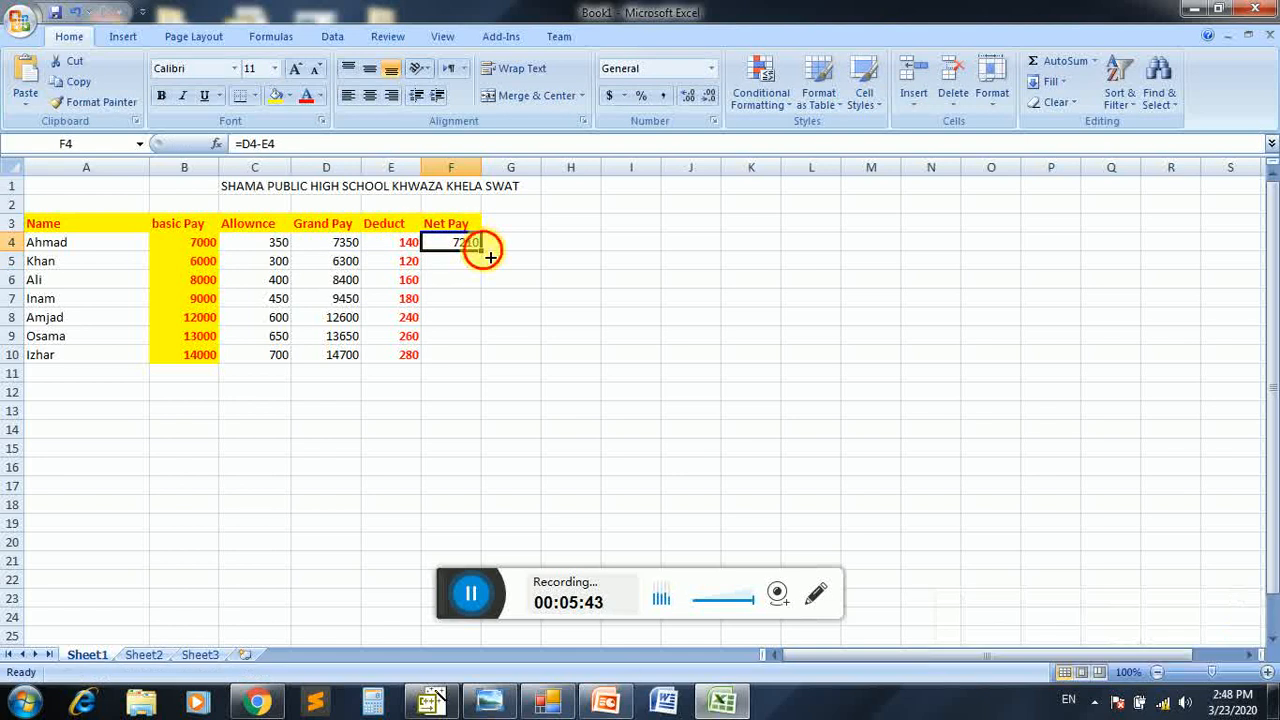
{"action": "left_click_drag", "start_coordinate": [482, 250], "coordinate": [489, 369]}
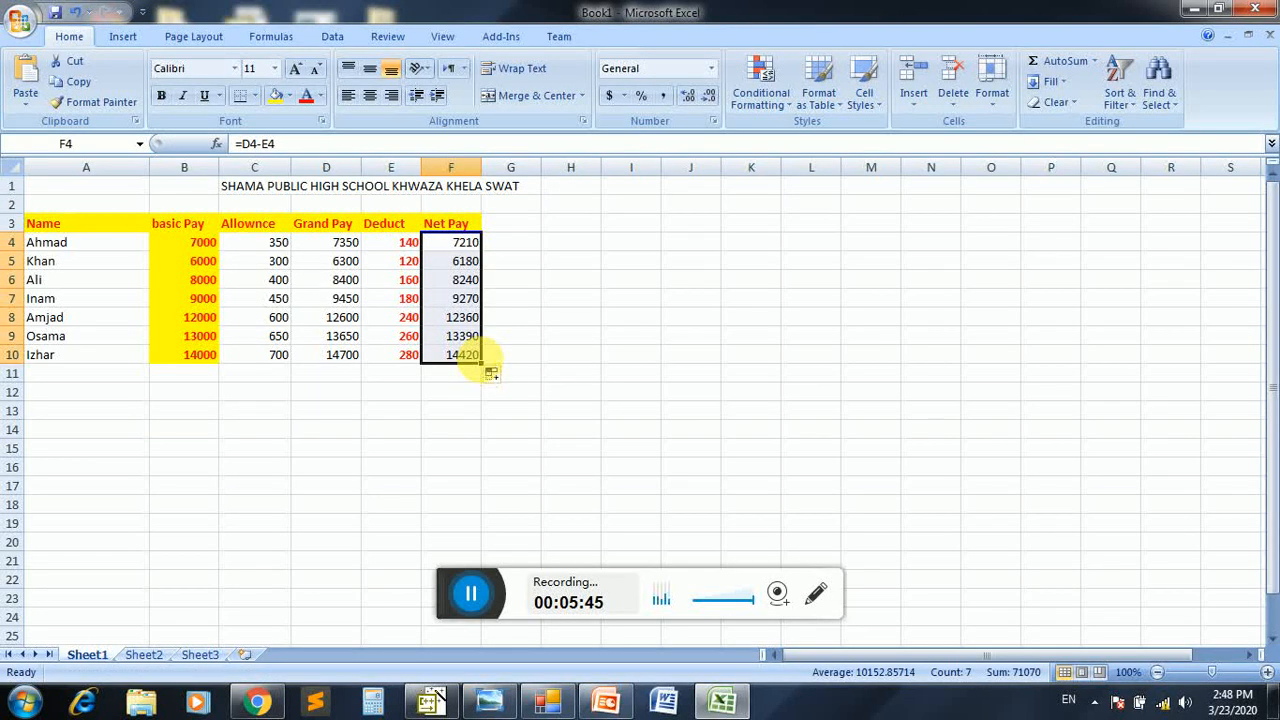
Format the net pay values in F4:F10 in bold red with a yellow fill
{"action": "key", "text": "ctrl+b"}
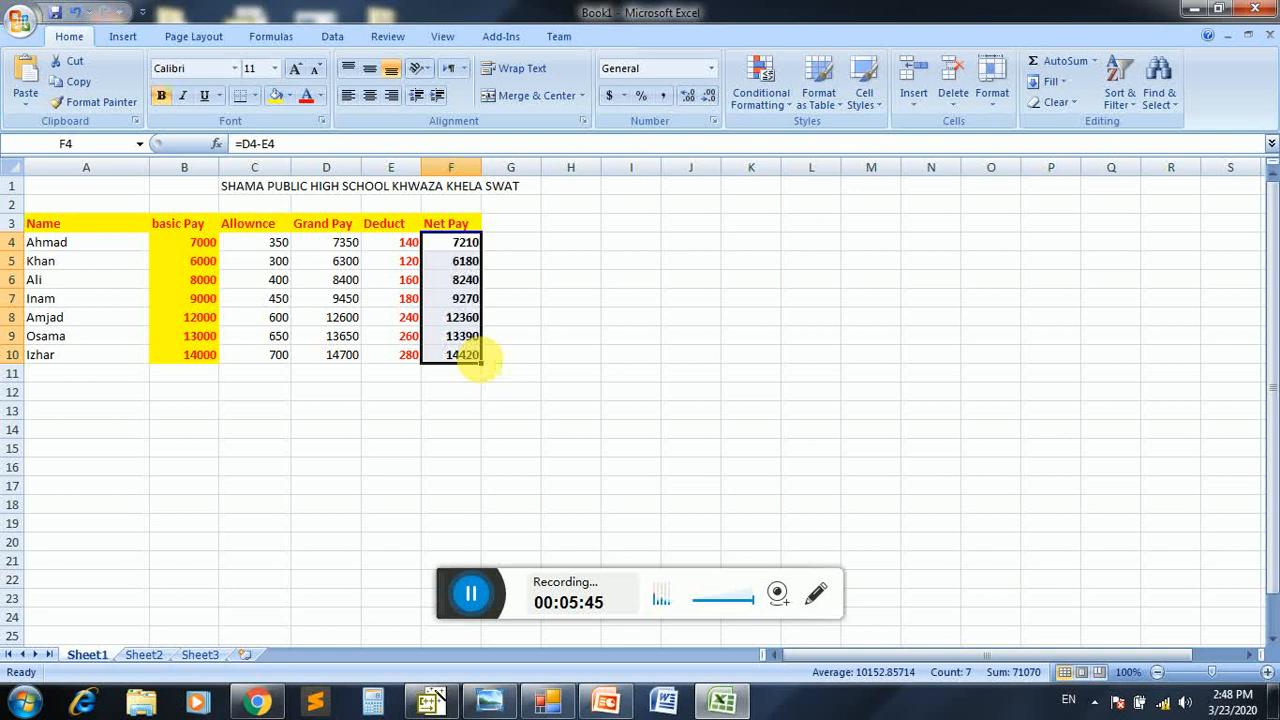
{"action": "left_click", "coordinate": [310, 100]}
{"action": "left_click", "coordinate": [274, 95]}
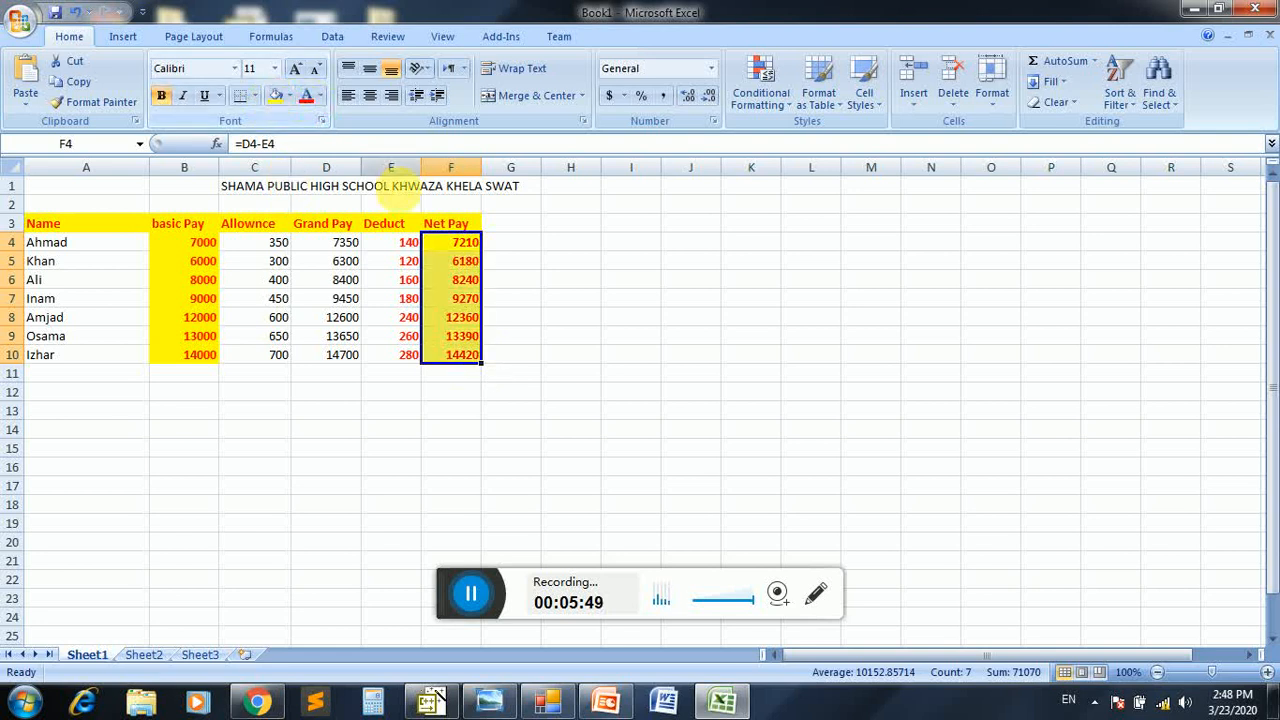
{"action": "left_click", "coordinate": [442, 280]}
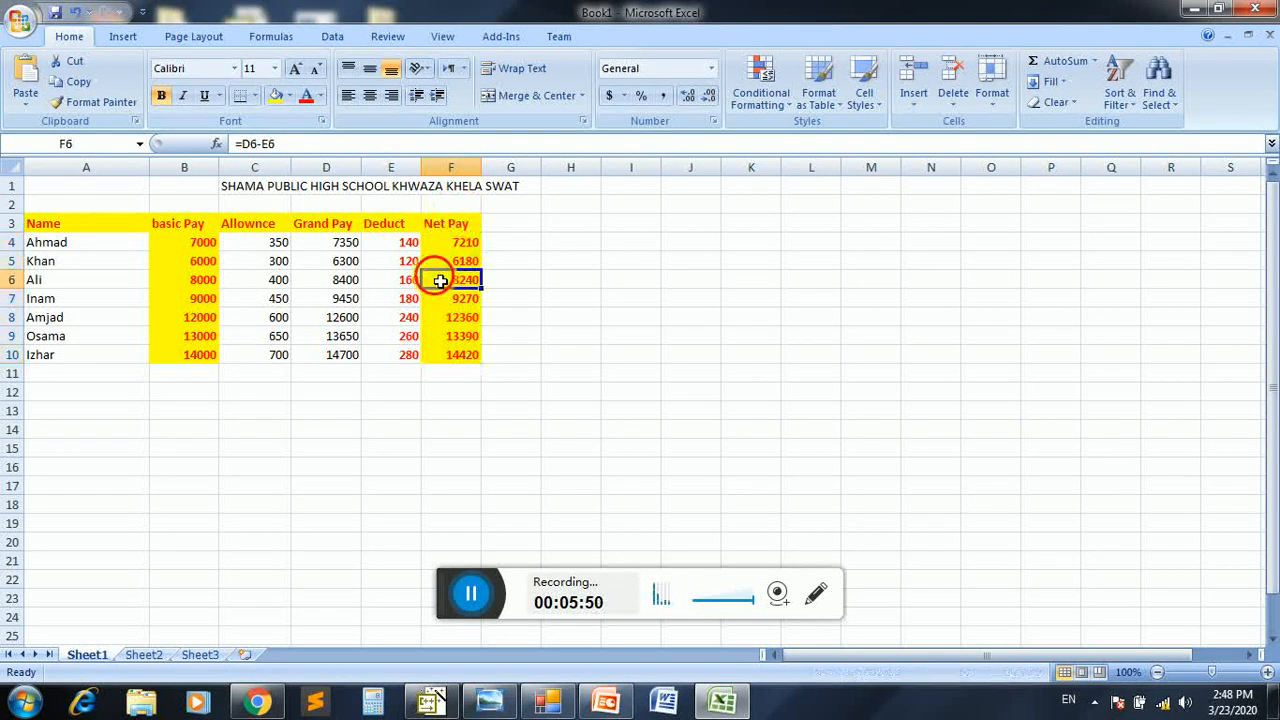
Review the row 5 entries from the employee name across to net pay, including the formulas behind them
{"action": "left_click", "coordinate": [108, 264]}
{"action": "left_click", "coordinate": [186, 262]}
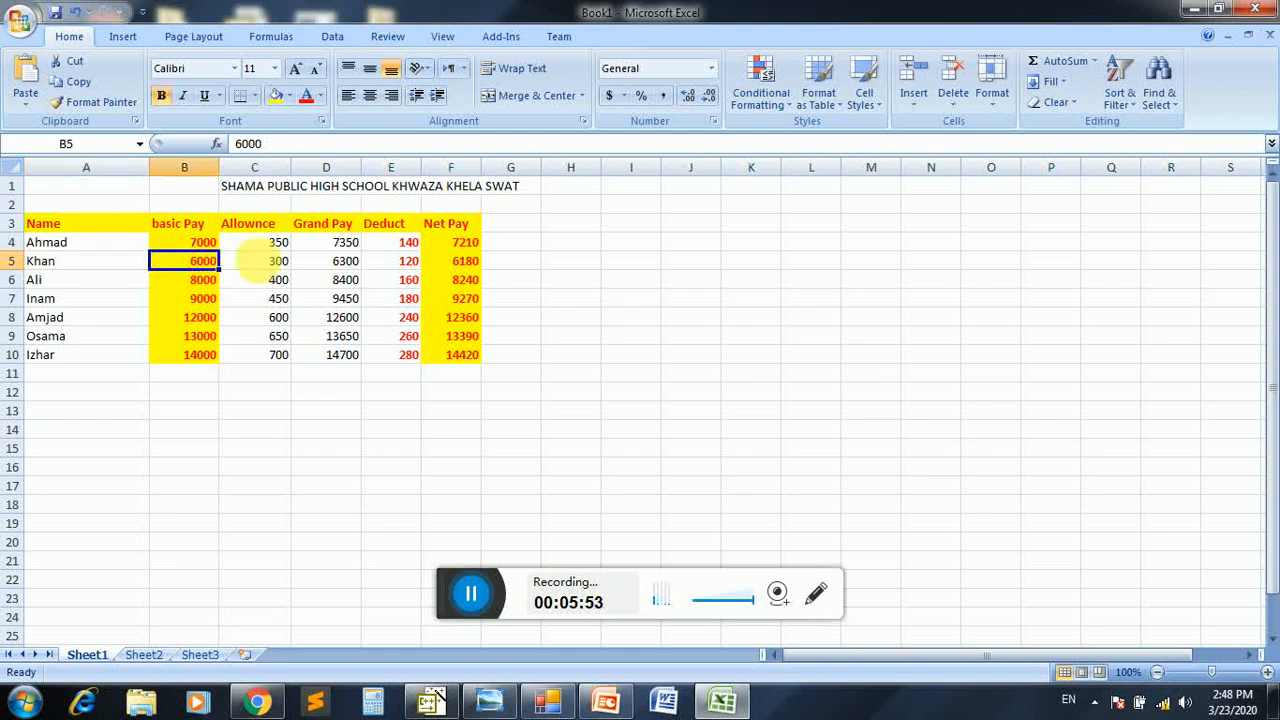
{"action": "left_click", "coordinate": [272, 261]}
{"action": "left_click", "coordinate": [344, 262]}
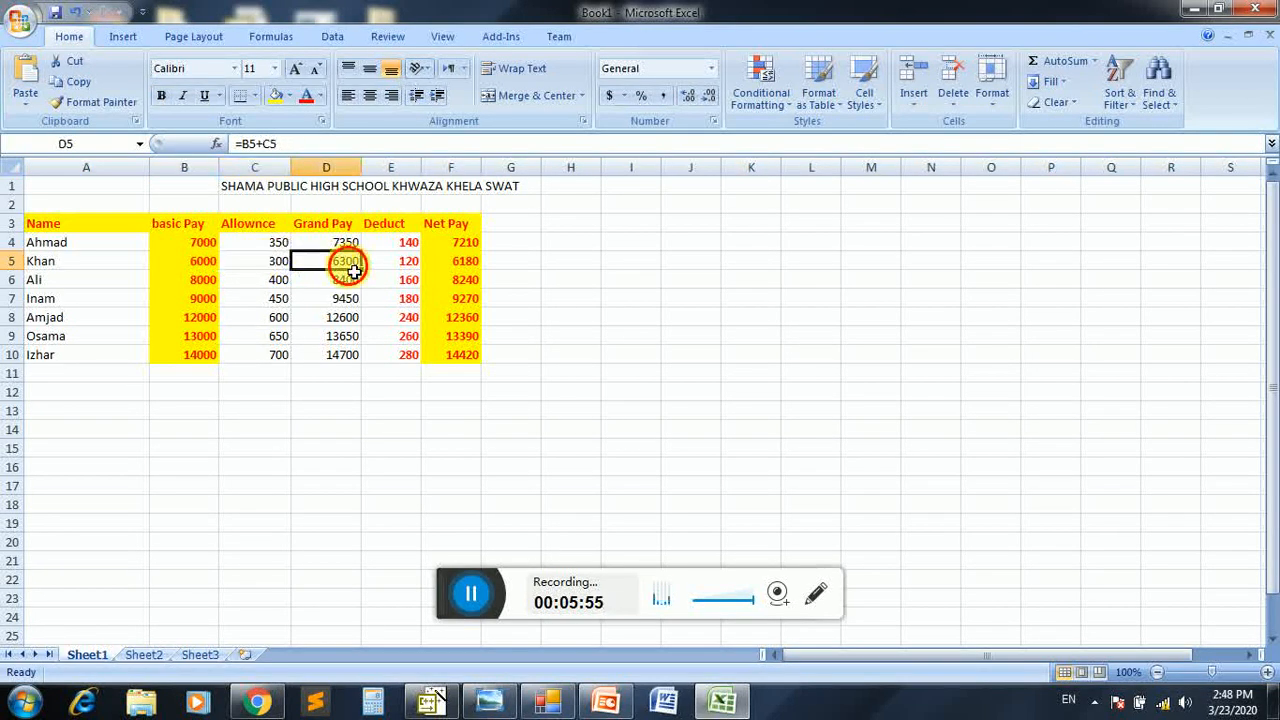
{"action": "left_click", "coordinate": [410, 264]}
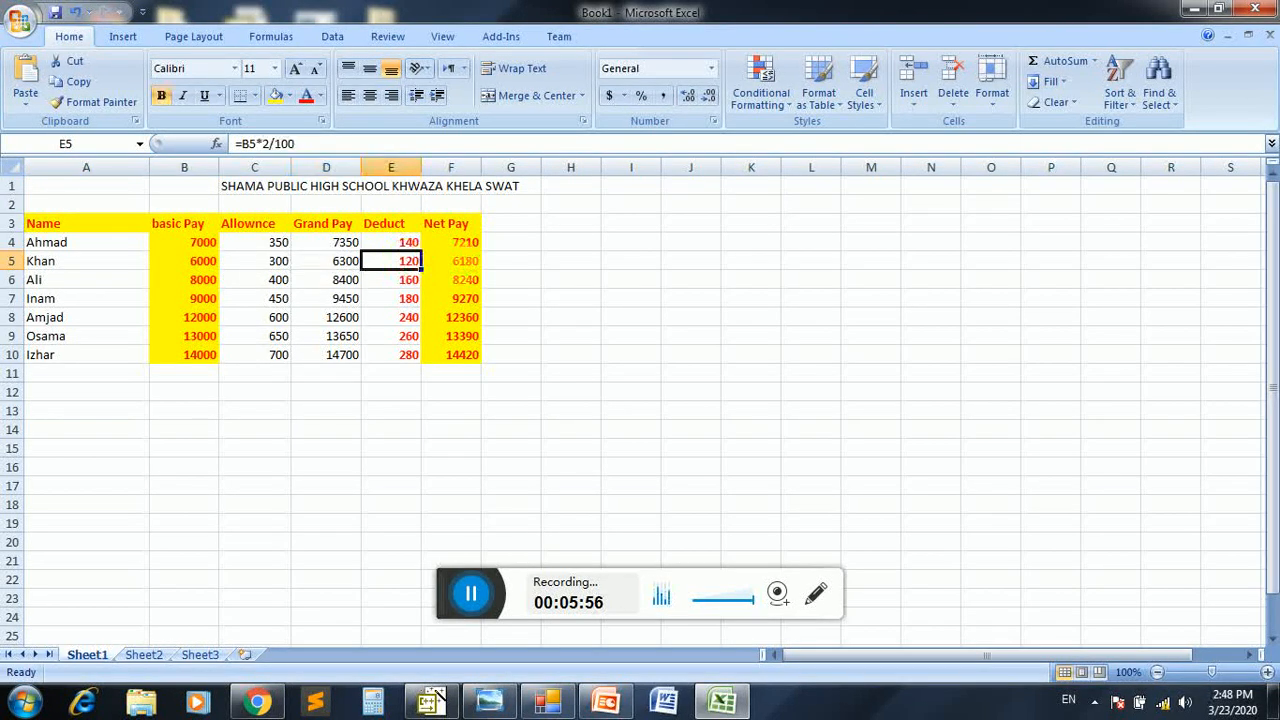
{"action": "left_click", "coordinate": [464, 264]}
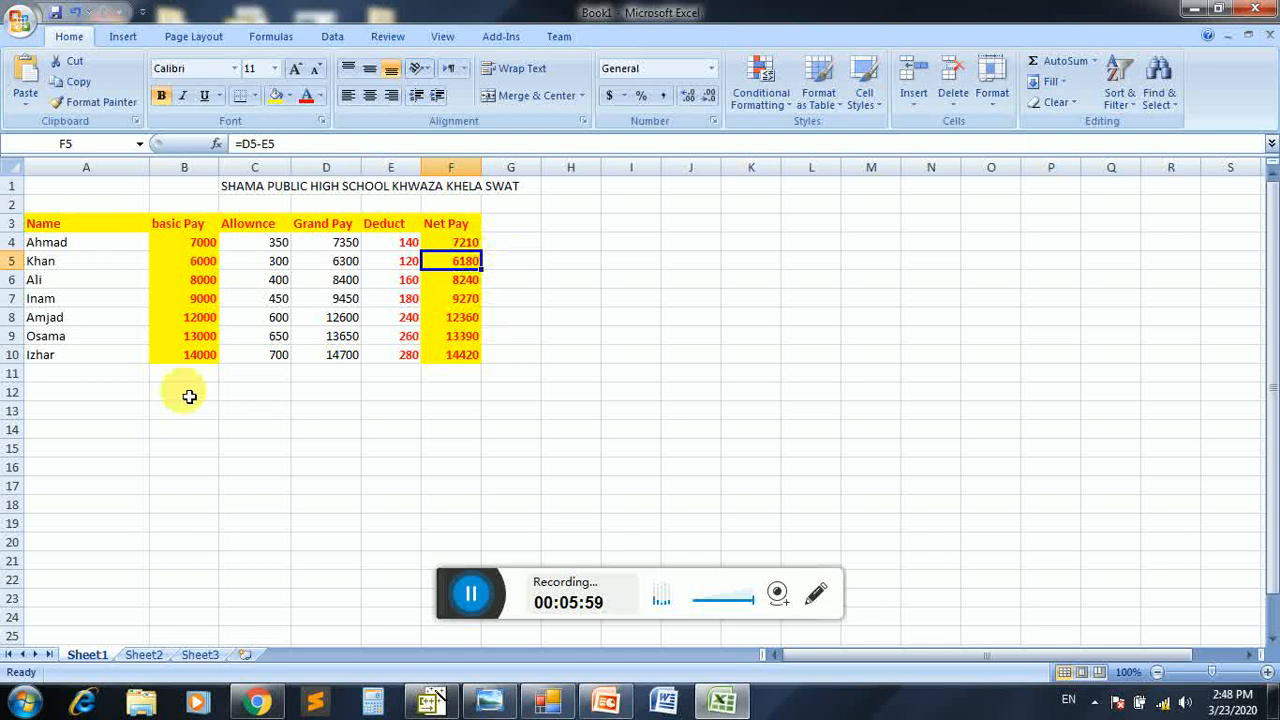
Add a new employee in row 11, entering the full name in A11 and a basic pay of 18000 in B11
{"action": "left_click", "coordinate": [126, 378]}
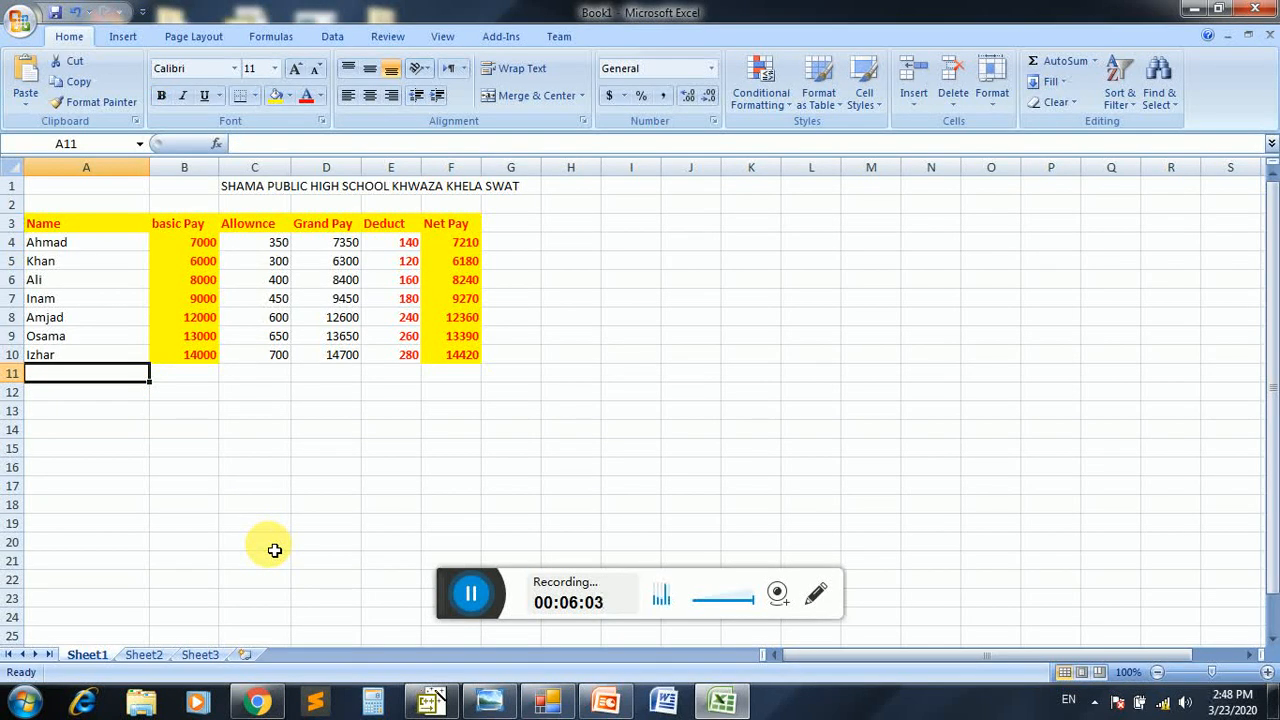
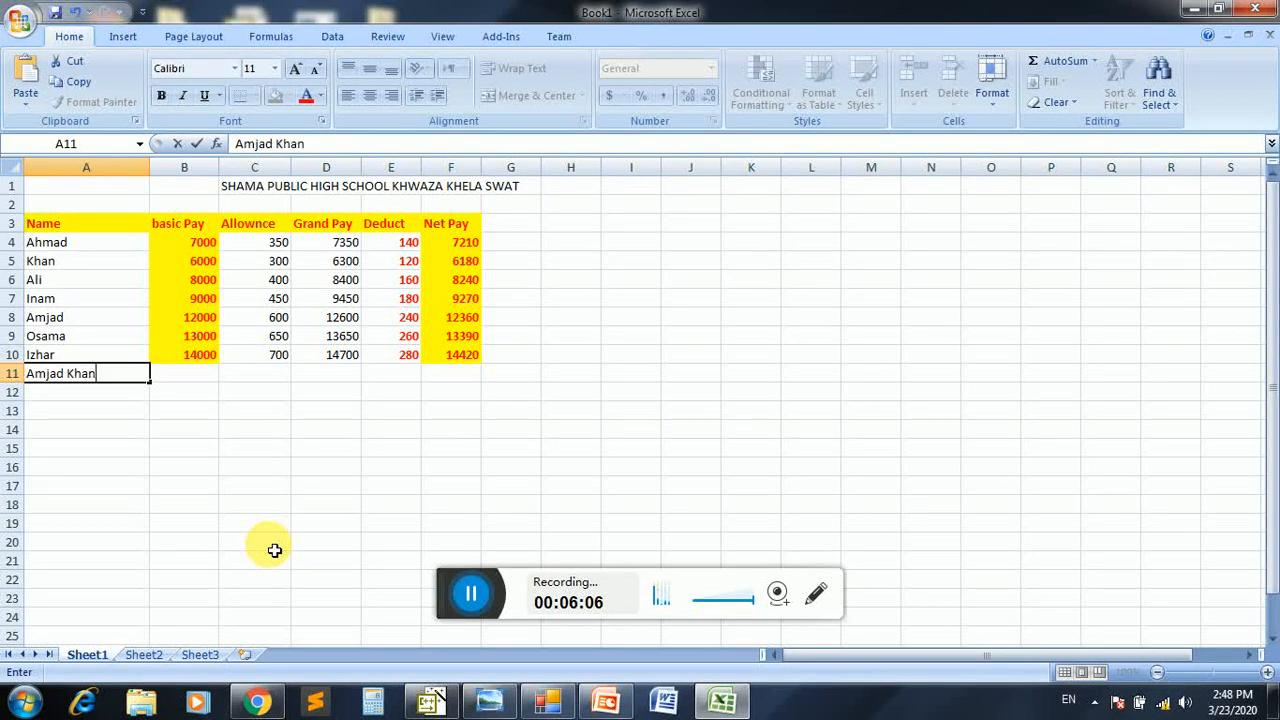
{"action": "key", "text": "Tab"}
{"action": "type", "text": "18000"}
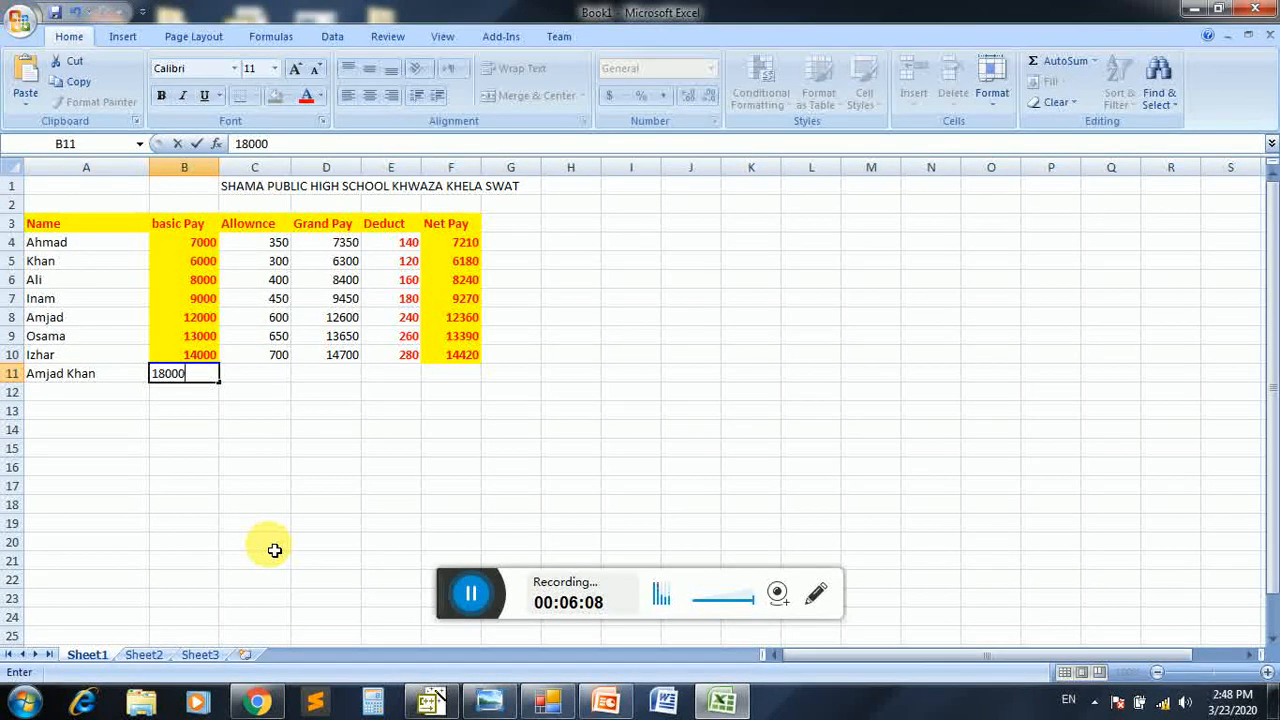
{"action": "key", "text": "Return"}
Check the allowance, grand pay, deduction and net pay formulas of the new employee in row 11
{"action": "key", "text": "Up"}
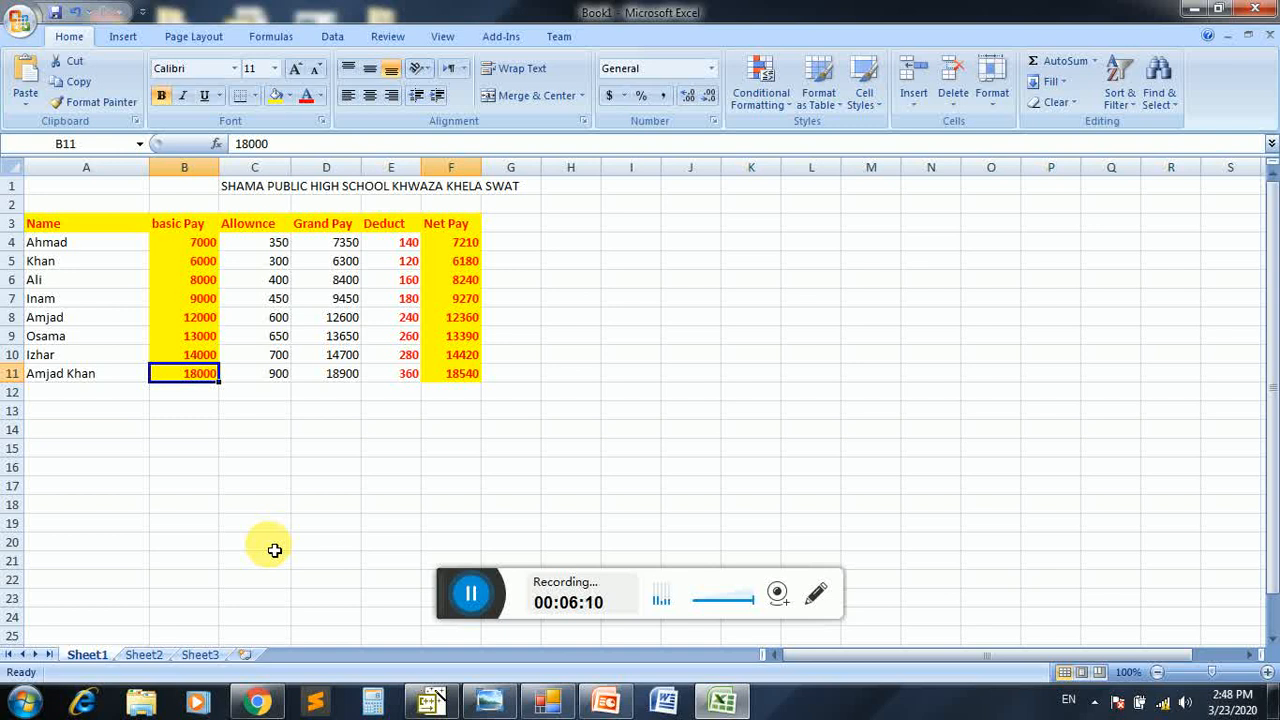
{"action": "key", "text": "Right"}
{"action": "key", "text": "Right"}
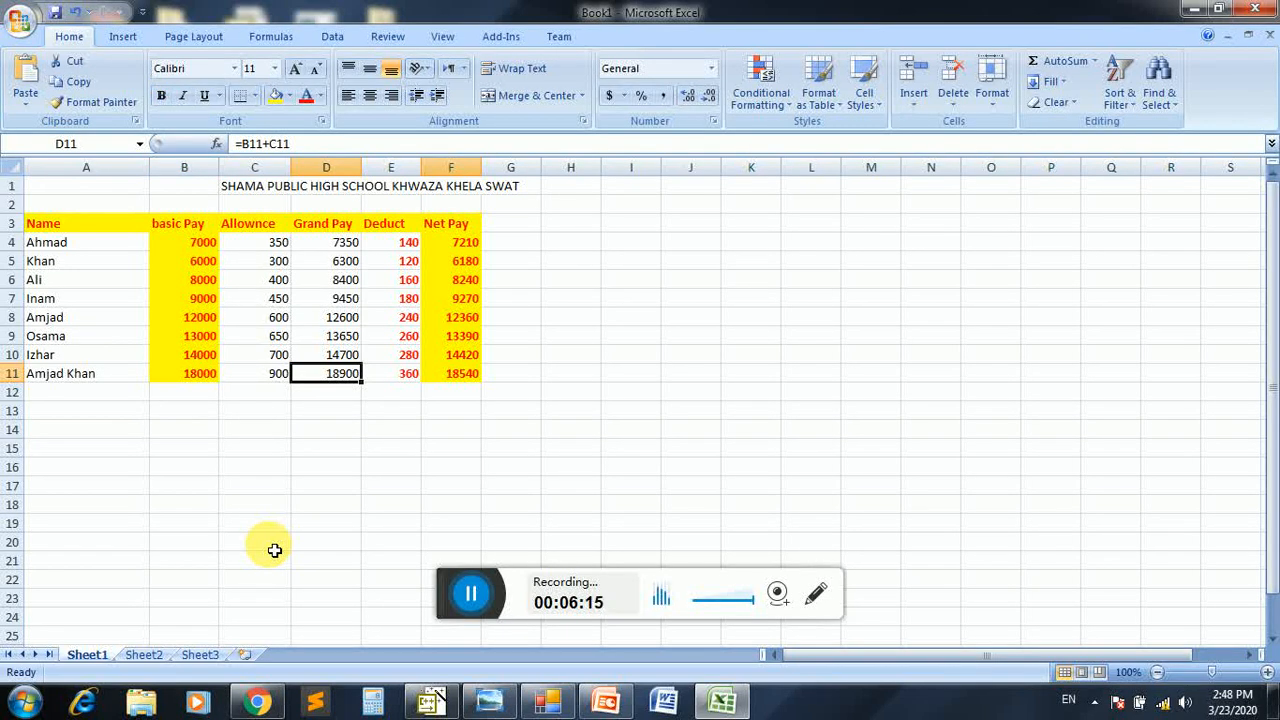
{"action": "key", "text": "Right"}
{"action": "key", "text": "Right"}
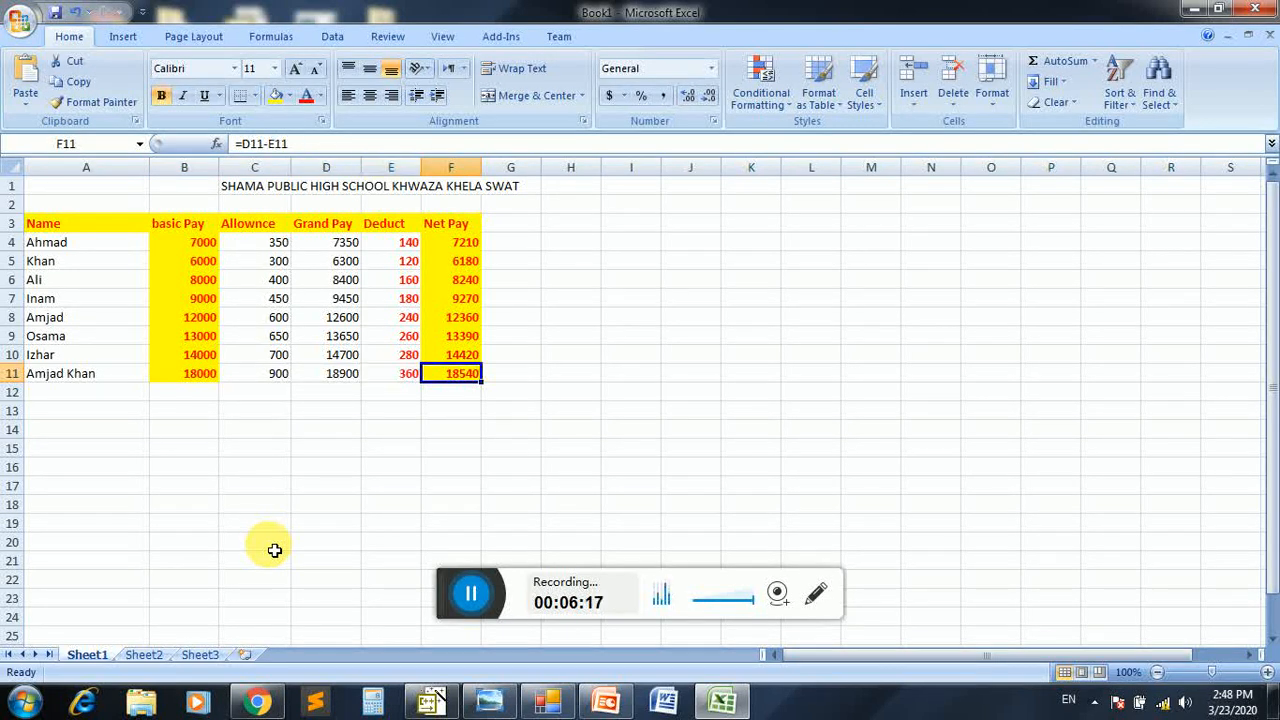